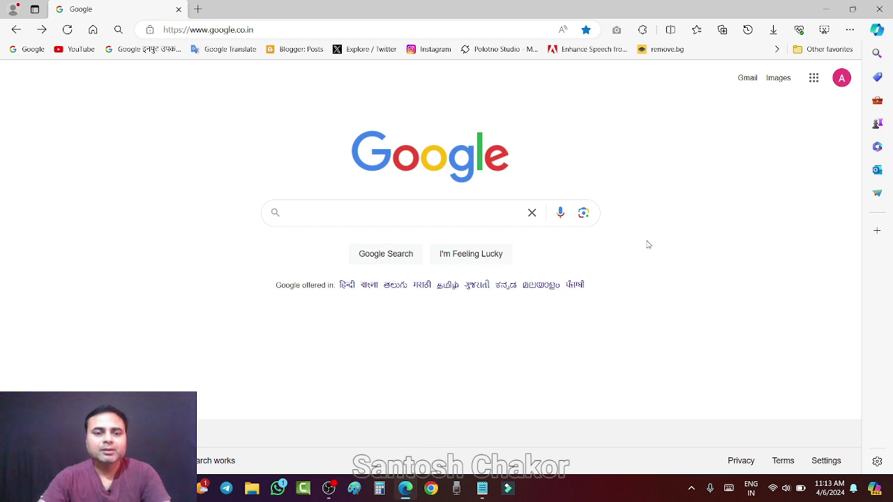
Search Google for 'google business profile' and open the Get Listed on Google result in a new tab.
{"action": "left_click", "coordinate": [297, 214]}
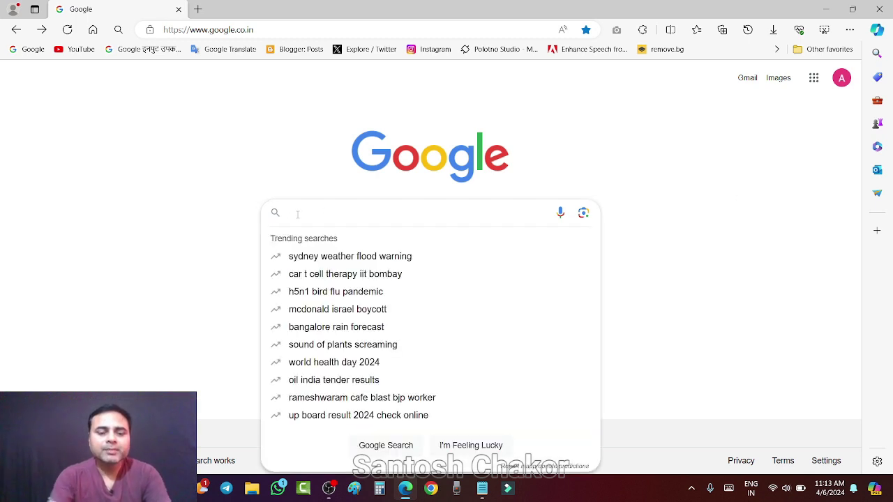
{"action": "type", "text": "go"}
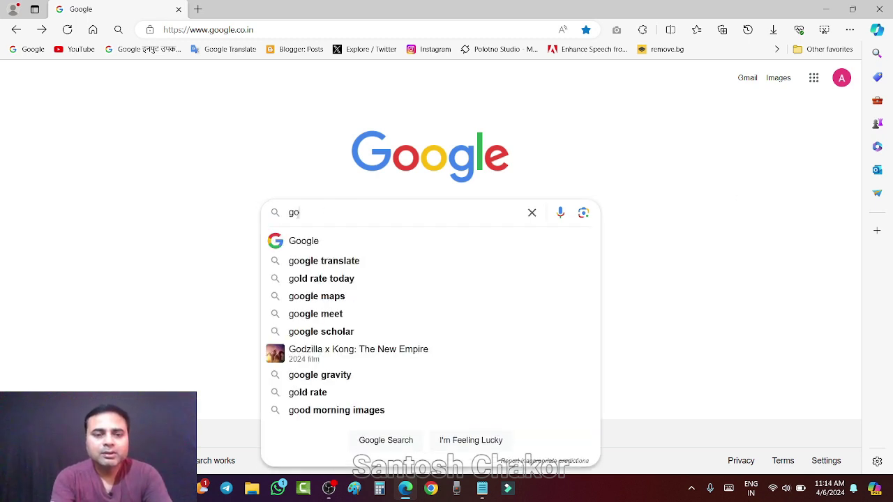
{"action": "type", "text": "ogl"}
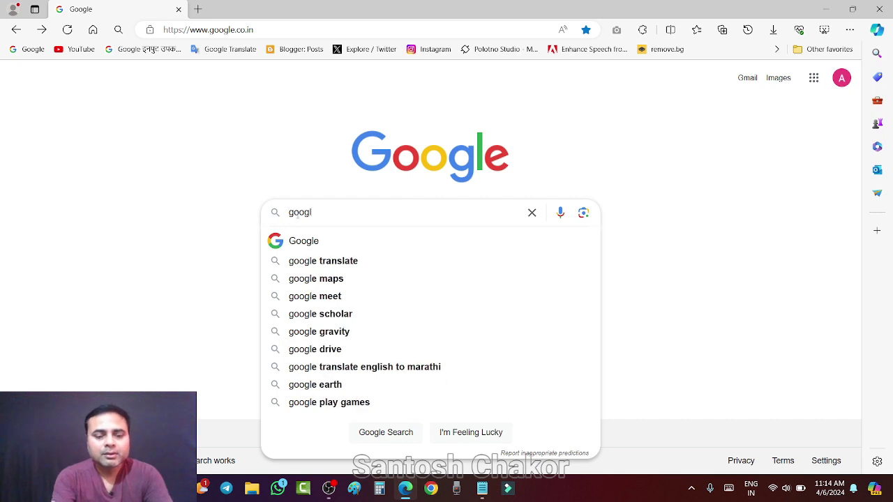
{"action": "type", "text": "e bu"}
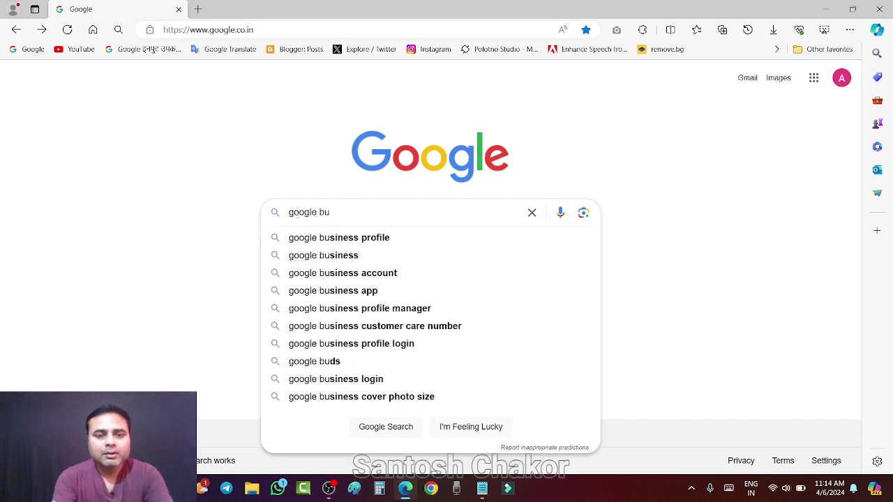
{"action": "left_click", "coordinate": [325, 237]}
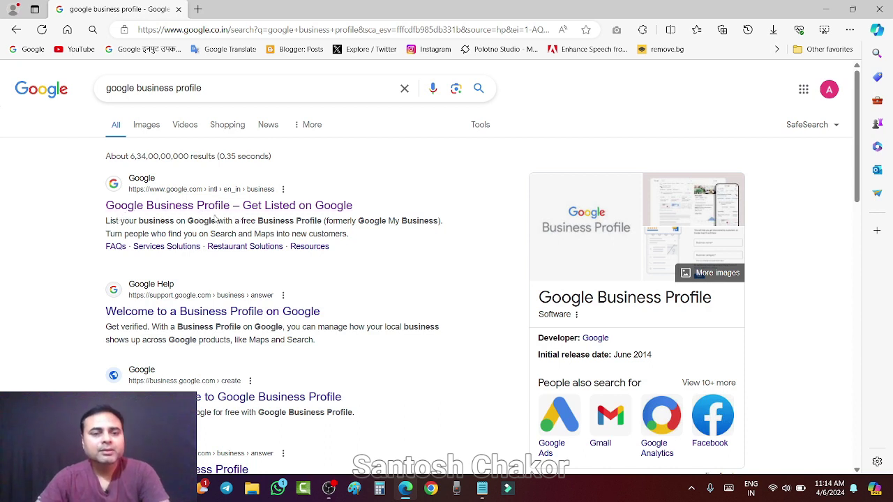
{"action": "right_click", "coordinate": [159, 207]}
{"action": "left_click", "coordinate": [188, 216]}
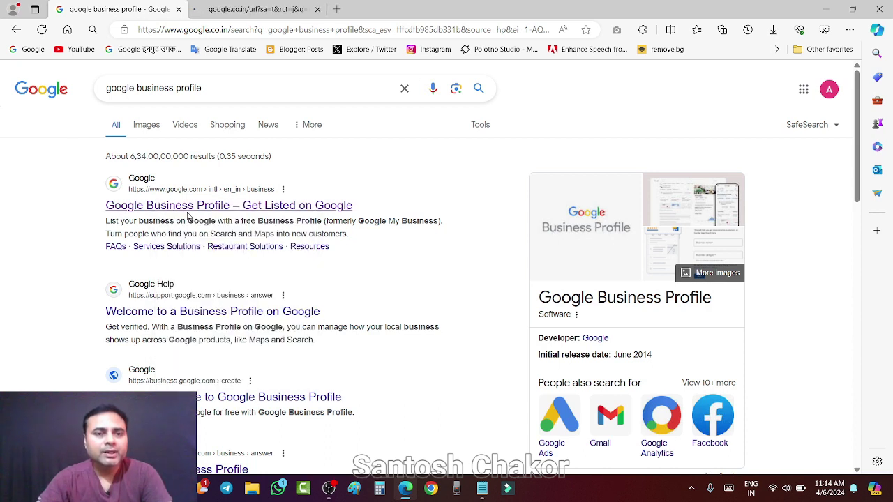
Switch to the new tab and scroll through the 'Stand out on Google with a free Business Profile' overview.
{"action": "left_click", "coordinate": [242, 10]}
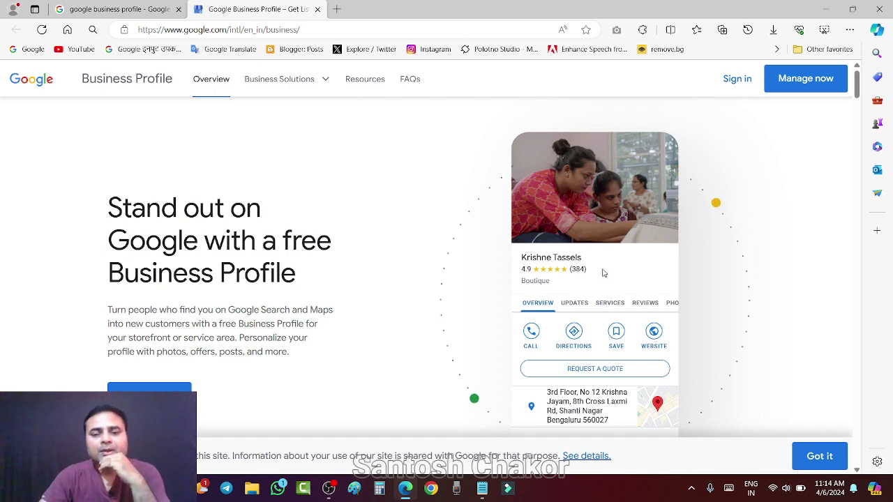
{"action": "scroll", "coordinate": [609, 272], "scroll_direction": "down", "scroll_amount": 2}
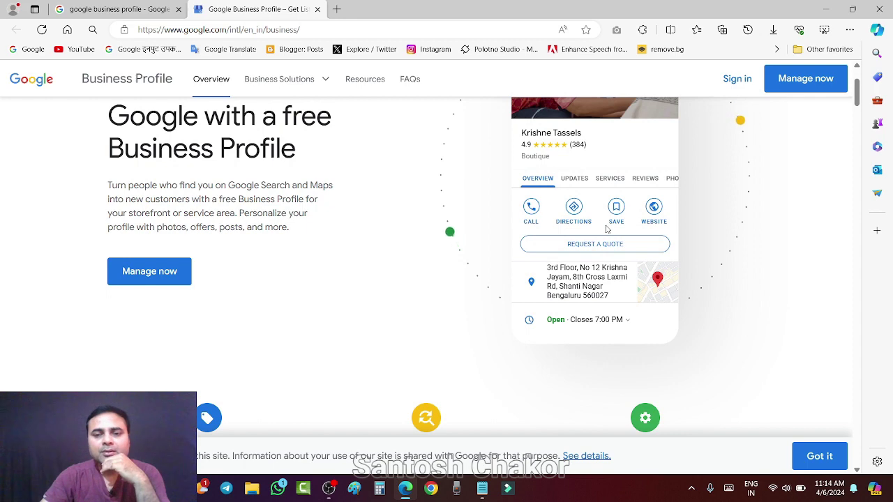
{"action": "scroll", "coordinate": [605, 228], "scroll_direction": "up", "scroll_amount": 2}
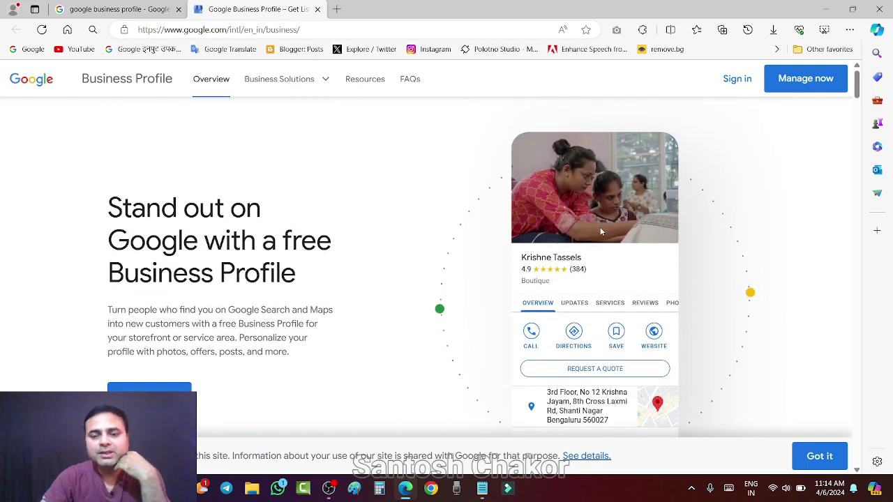
{"action": "scroll", "coordinate": [600, 227], "scroll_direction": "down", "scroll_amount": 2}
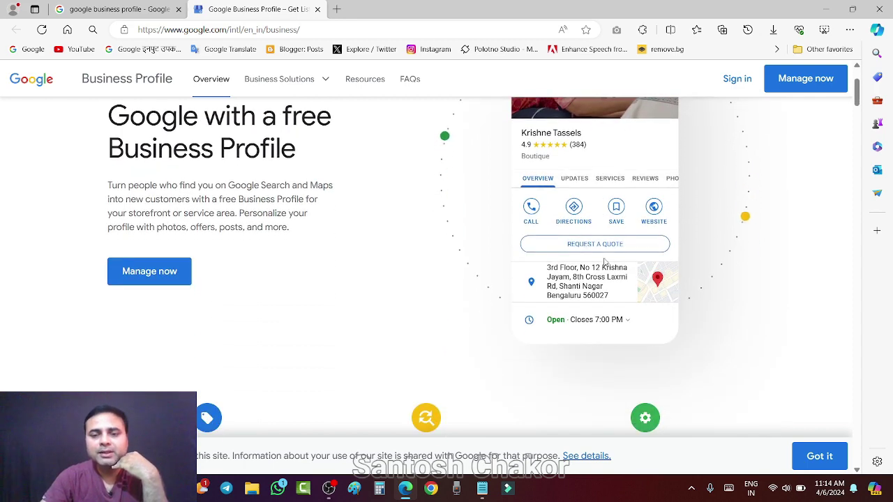
{"action": "scroll", "coordinate": [596, 231], "scroll_direction": "up", "scroll_amount": 1}
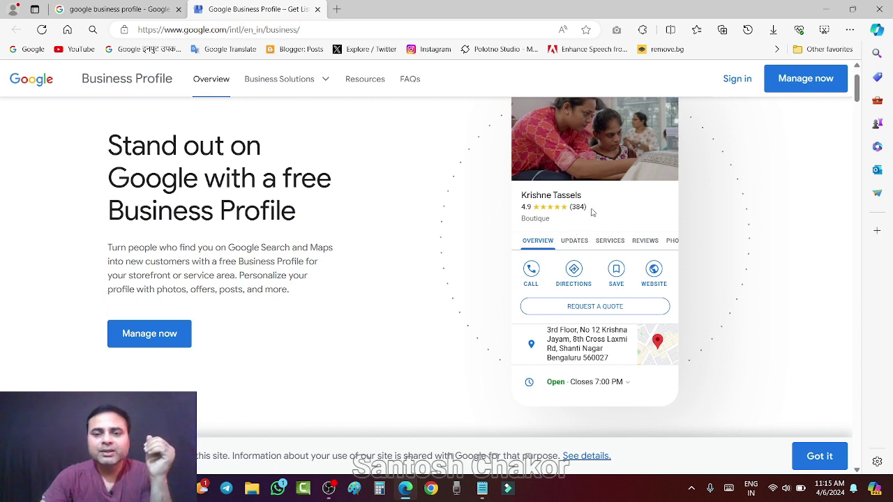
{"action": "scroll", "coordinate": [568, 189], "scroll_direction": "up", "scroll_amount": 1}
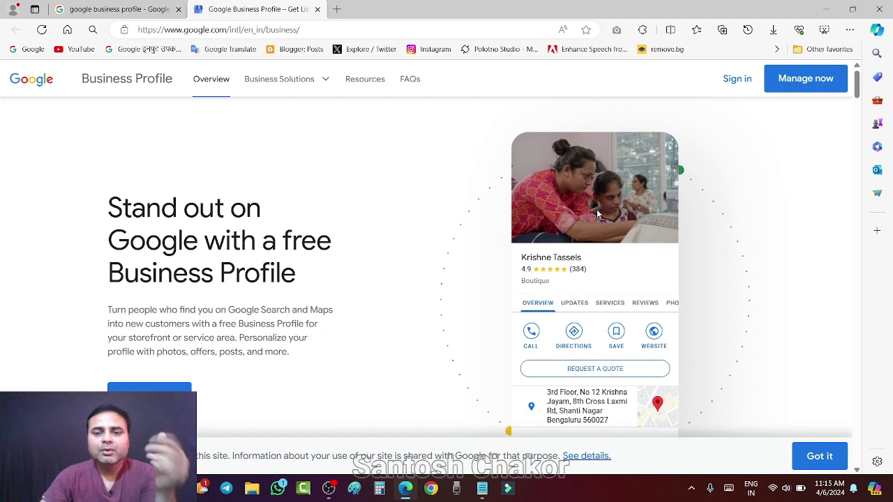
{"action": "scroll", "coordinate": [597, 209], "scroll_direction": "down", "scroll_amount": 1}
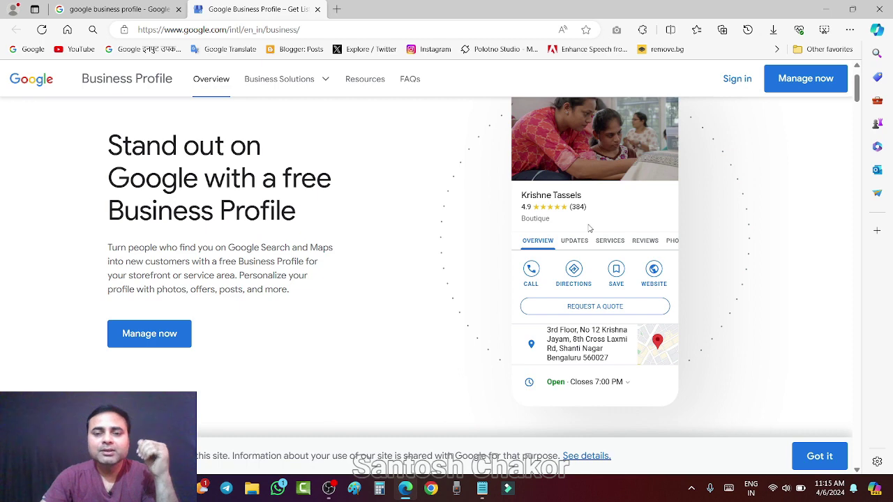
{"action": "scroll", "coordinate": [588, 225], "scroll_direction": "down", "scroll_amount": 1}
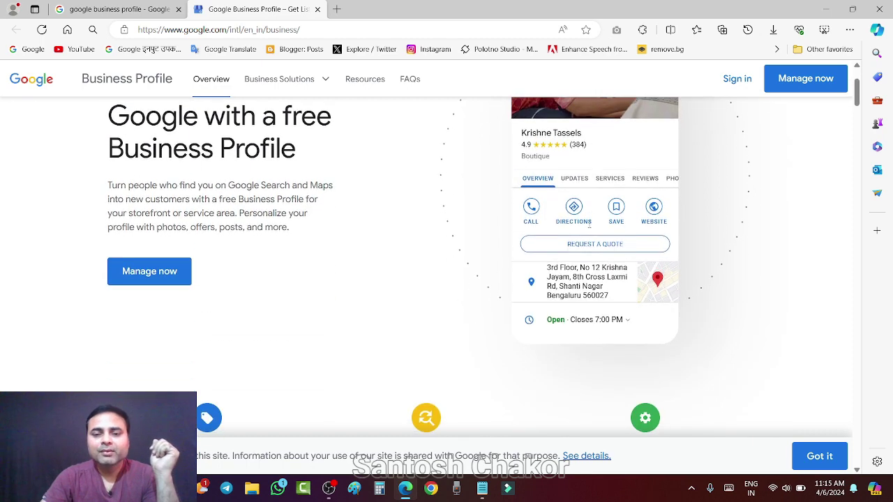
{"action": "scroll", "coordinate": [589, 225], "scroll_direction": "up", "scroll_amount": 2}
{"action": "scroll", "coordinate": [593, 226], "scroll_direction": "down", "scroll_amount": 1}
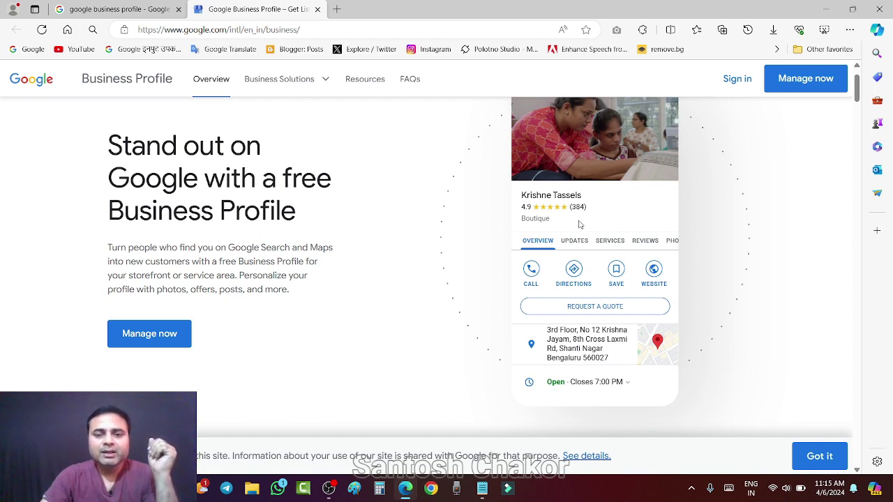
{"action": "scroll", "coordinate": [581, 221], "scroll_direction": "up", "scroll_amount": 1}
{"action": "scroll", "coordinate": [581, 222], "scroll_direction": "down", "scroll_amount": 1}
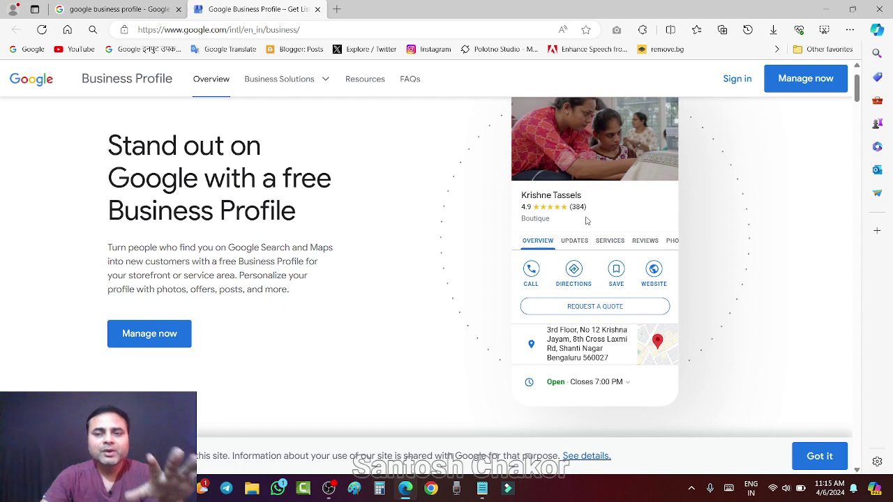
{"action": "scroll", "coordinate": [586, 220], "scroll_direction": "up", "scroll_amount": 1}
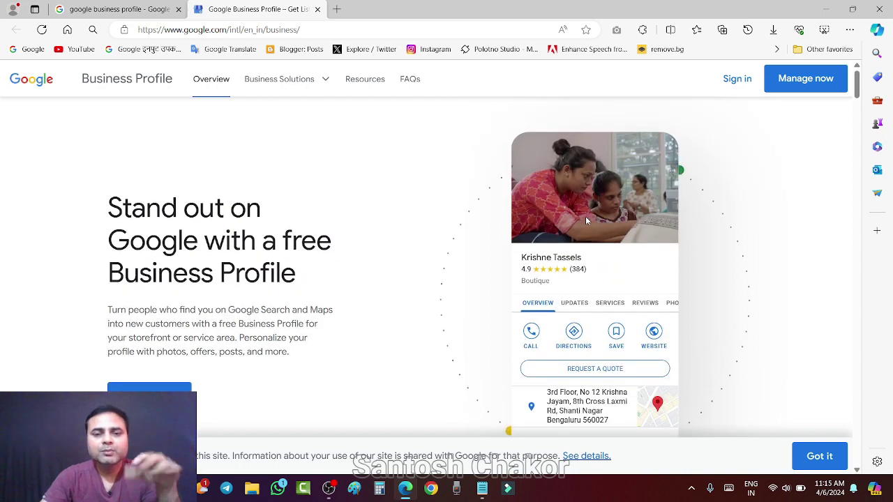
{"action": "scroll", "coordinate": [574, 218], "scroll_direction": "down", "scroll_amount": 1}
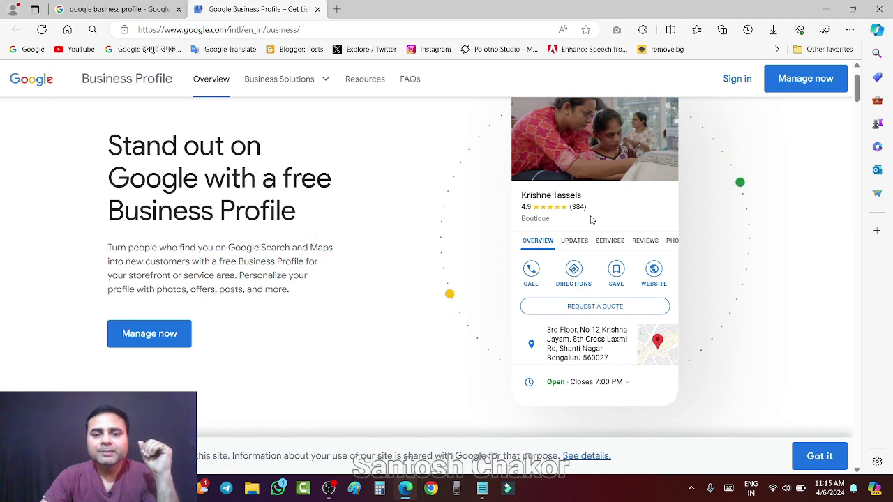
{"action": "scroll", "coordinate": [592, 220], "scroll_direction": "up", "scroll_amount": 1}
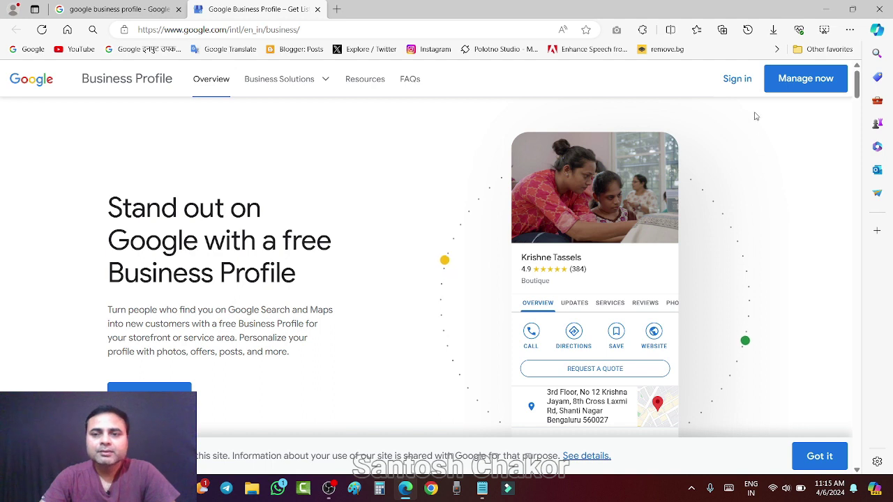
Sign in to reach the business creation page and place the cursor in the Business name field.
{"action": "left_click", "coordinate": [733, 81]}
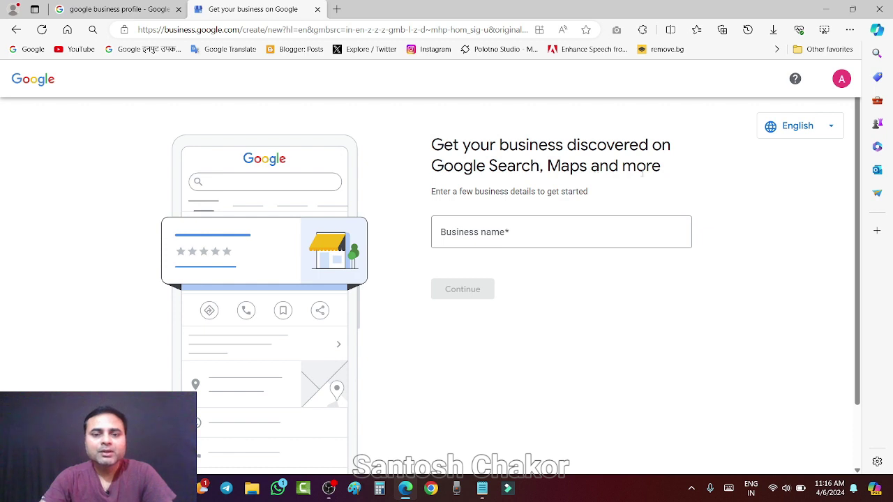
{"action": "scroll", "coordinate": [642, 173], "scroll_direction": "down", "scroll_amount": 1}
{"action": "scroll", "coordinate": [642, 173], "scroll_direction": "up", "scroll_amount": 1}
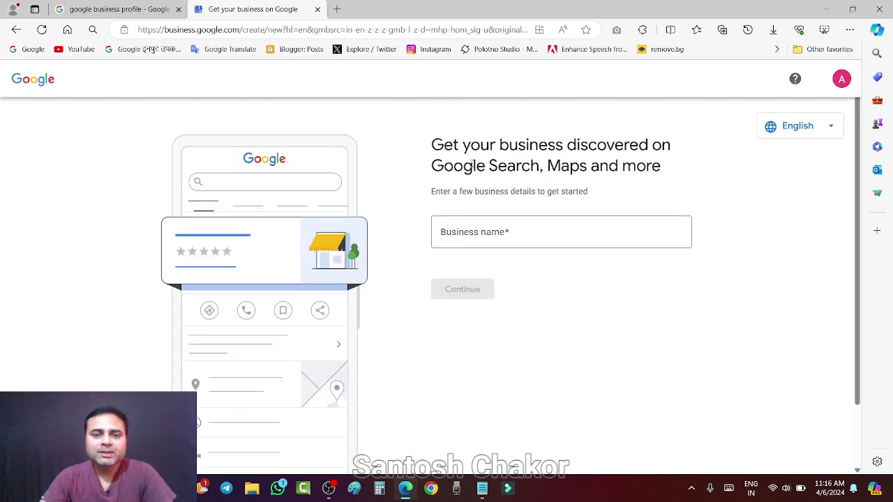
{"action": "left_click", "coordinate": [455, 234]}
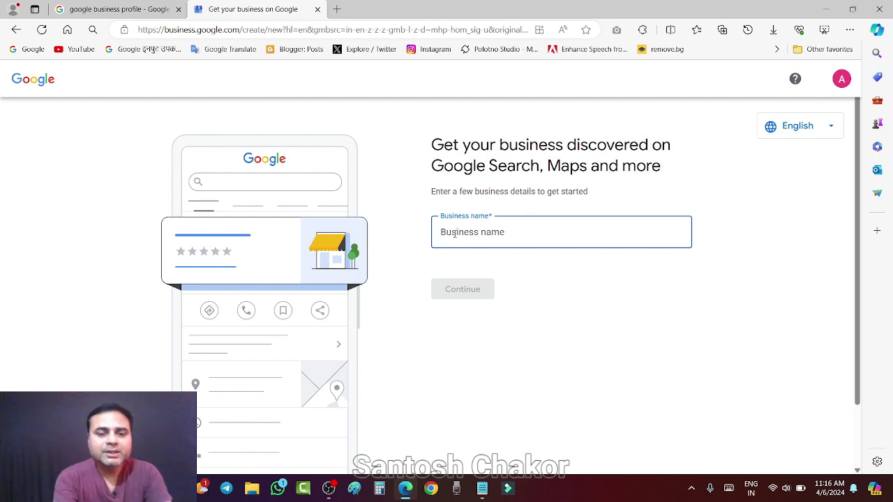
Enter 'Radhika Beauty Parlour' as the business name, correcting the typo along the way.
{"action": "type", "text": "Radh"}
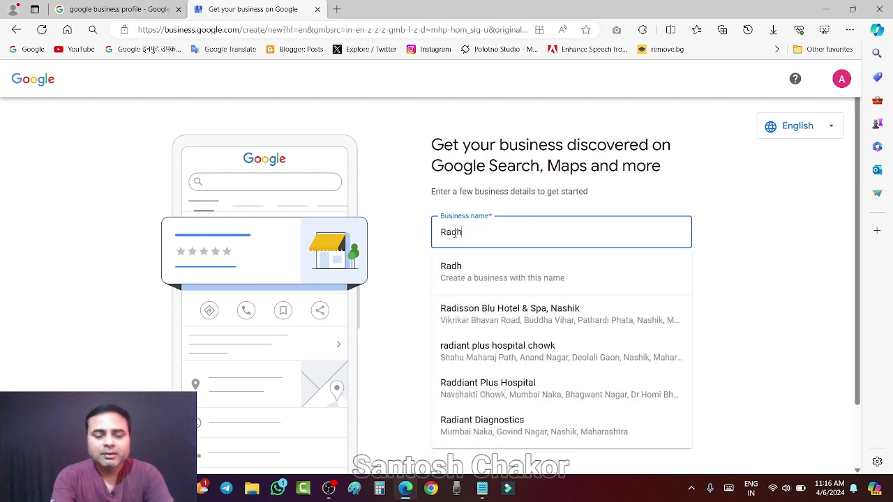
{"action": "type", "text": "ika"}
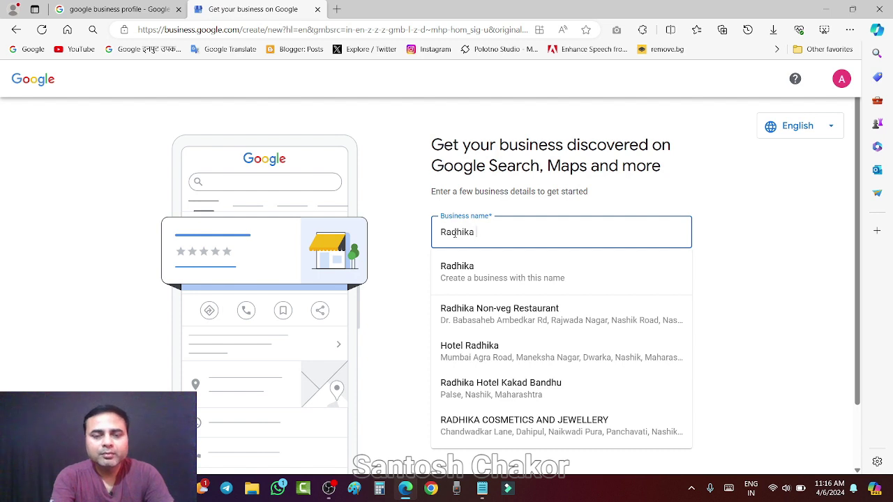
{"action": "type", "text": "B"}
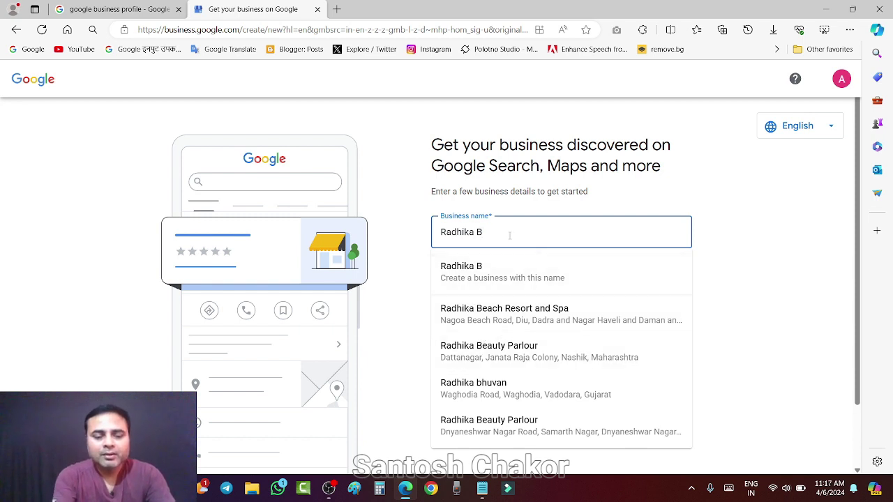
{"action": "type", "text": "eay"}
{"action": "key", "text": "BackSpace"}
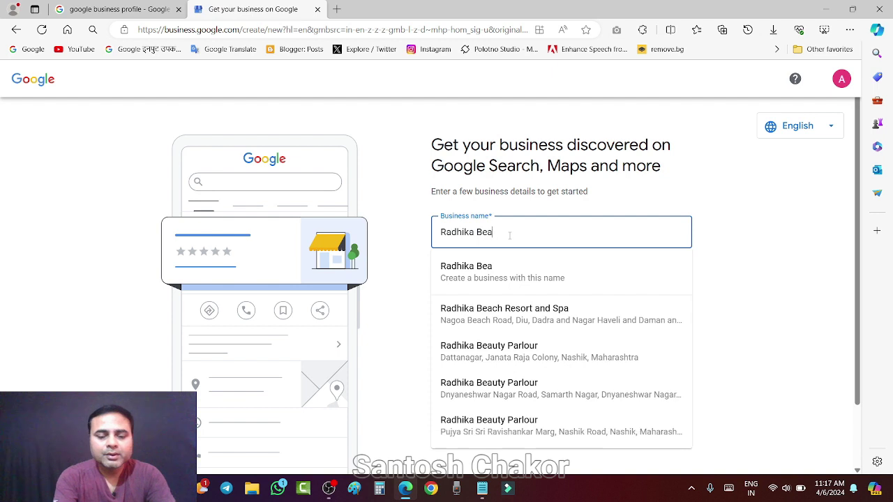
{"action": "type", "text": "u"}
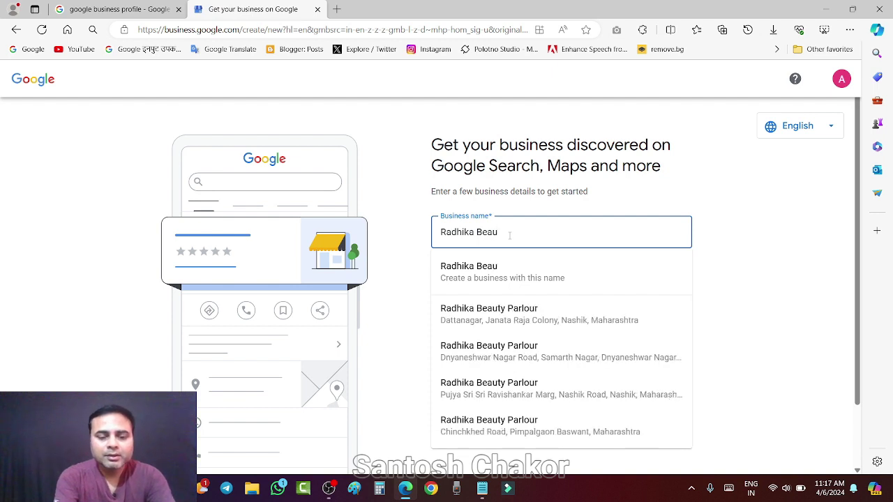
{"action": "type", "text": "ty Parlour"}
{"action": "triple_click", "coordinate": [488, 233]}
{"action": "key", "text": "ctrl+c"}
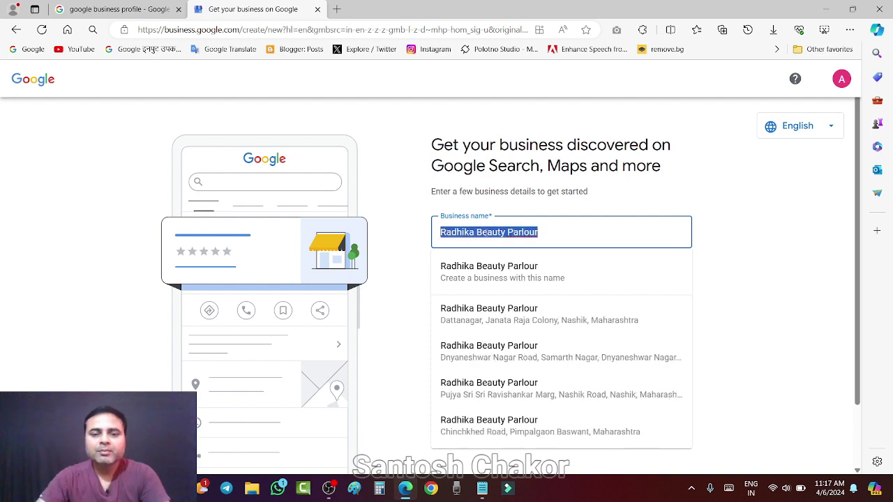
{"action": "left_click", "coordinate": [553, 235]}
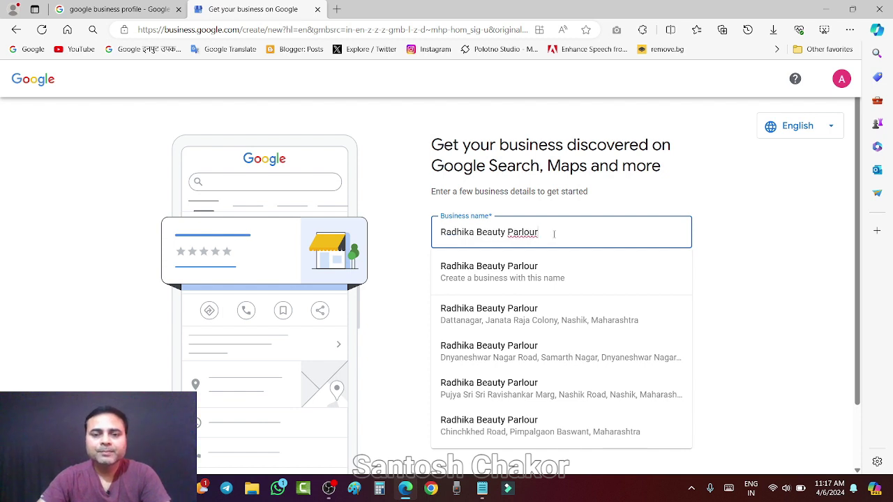
Paste 'Radhika Beauty Parlour' into Notepad below the profile link, then minimize Notepad.
{"action": "left_click", "coordinate": [482, 490]}
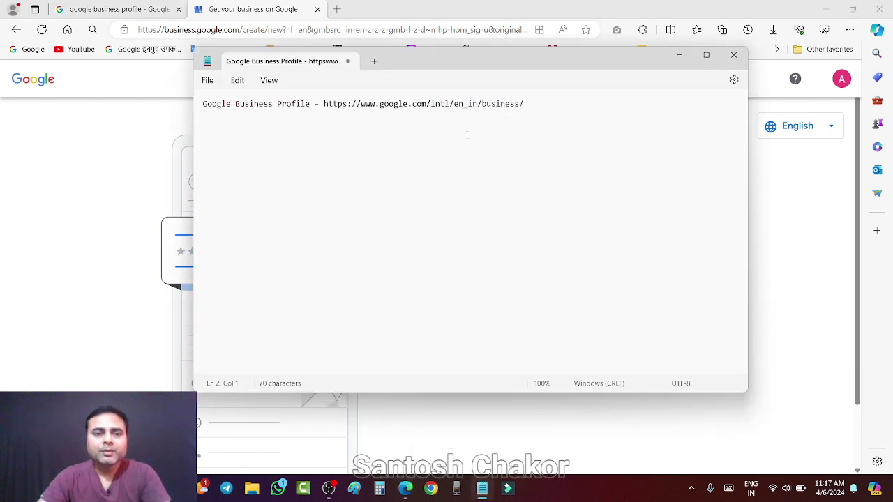
{"action": "key", "text": "Return"}
{"action": "key", "text": "Return"}
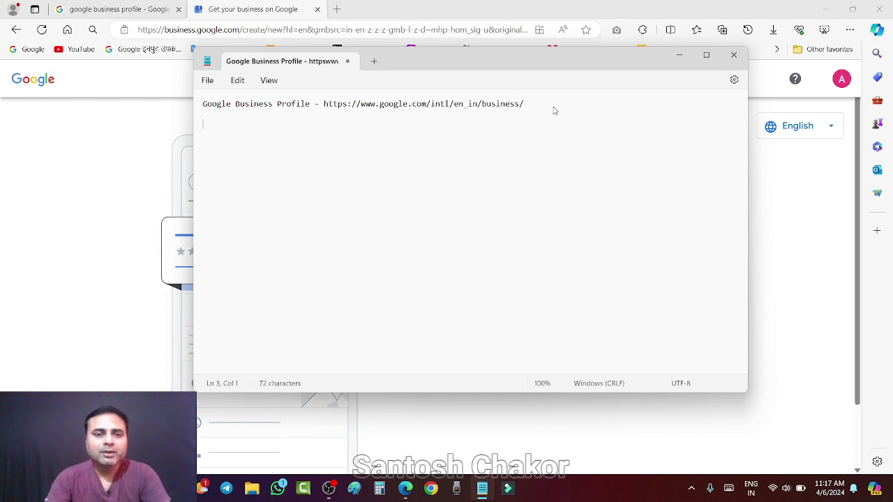
{"action": "key", "text": "ctrl+v"}
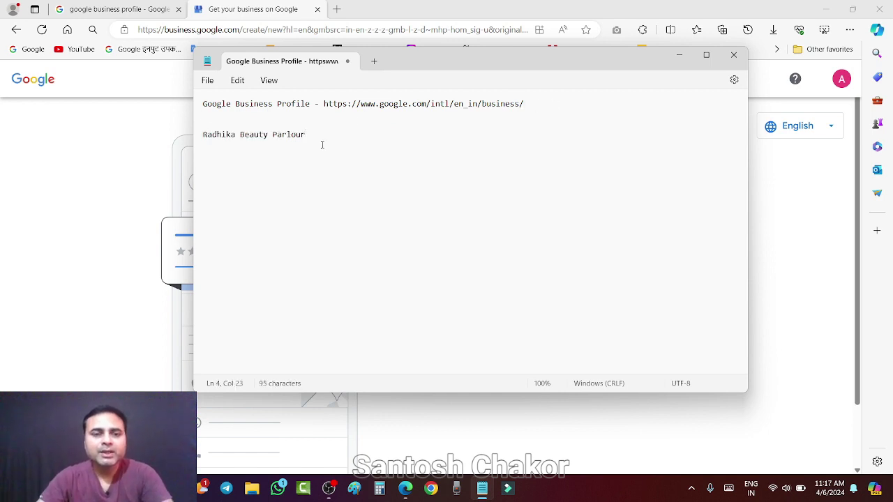
{"action": "key", "text": "Return"}
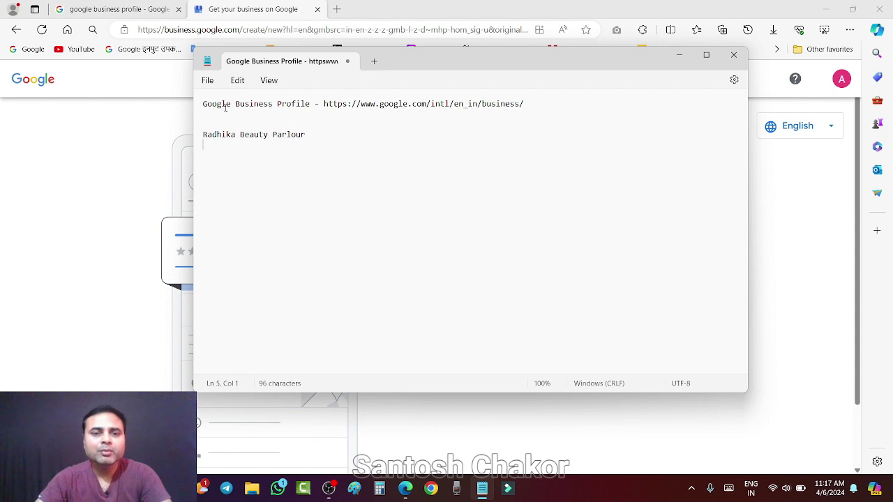
{"action": "left_click_drag", "start_coordinate": [202, 104], "coordinate": [524, 104]}
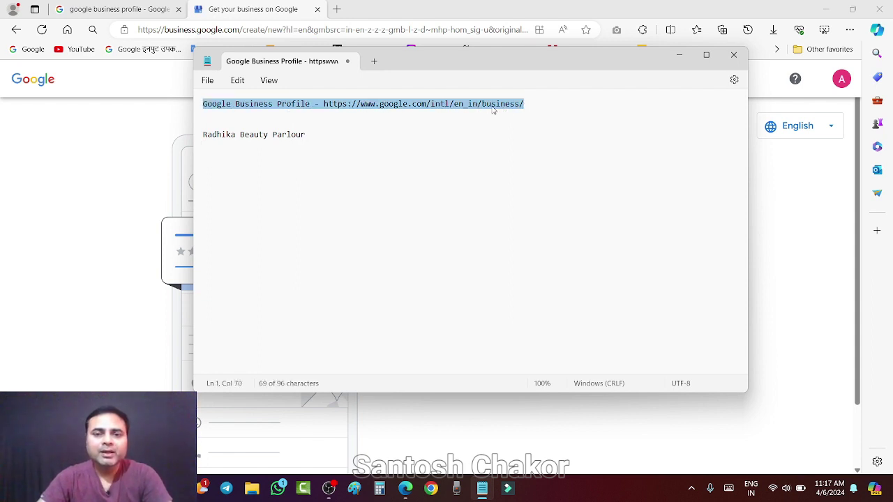
{"action": "left_click", "coordinate": [528, 103]}
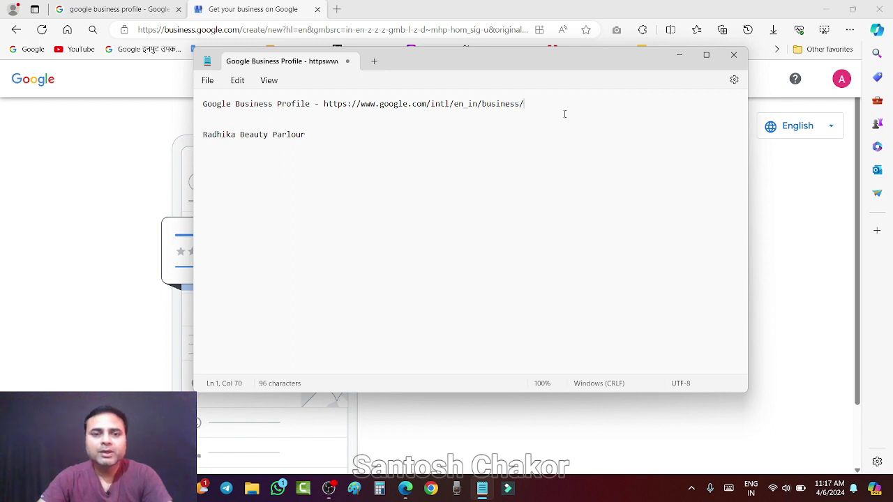
{"action": "left_click", "coordinate": [678, 56]}
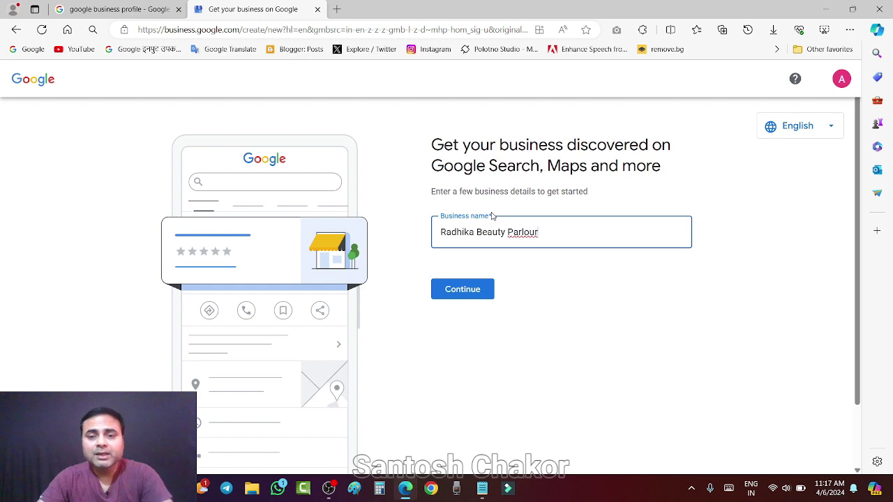
Submit the name and choose both Local store and Service business as the business type.
{"action": "left_click", "coordinate": [464, 292]}
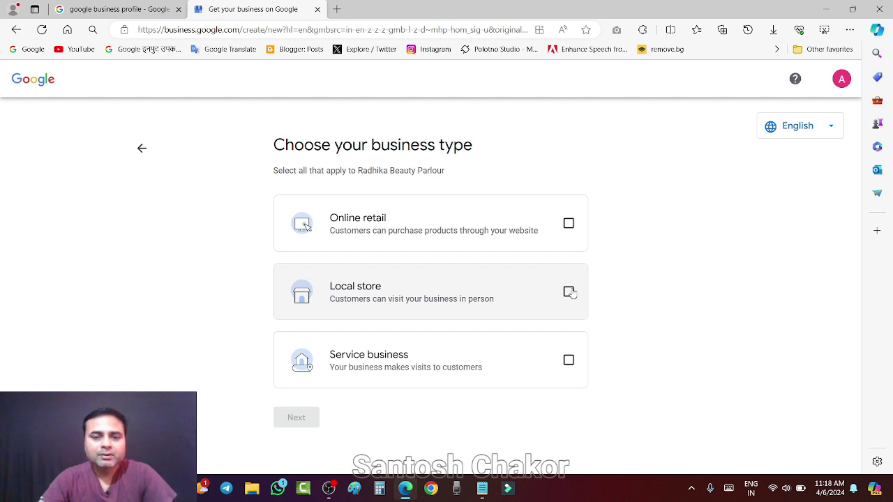
{"action": "left_click", "coordinate": [569, 292]}
{"action": "left_click", "coordinate": [569, 361]}
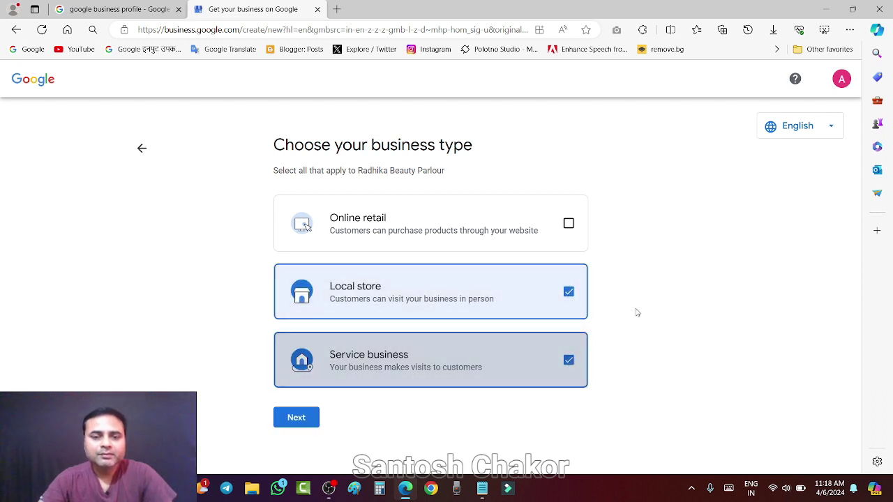
{"action": "left_click", "coordinate": [295, 419]}
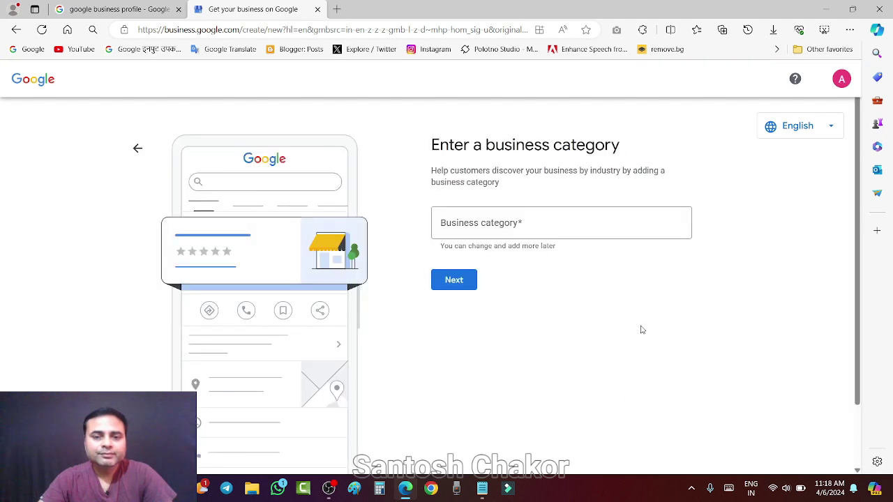
Copy 'Beauty Parlour' from Notepad and set it as the business category.
{"action": "left_click", "coordinate": [466, 225]}
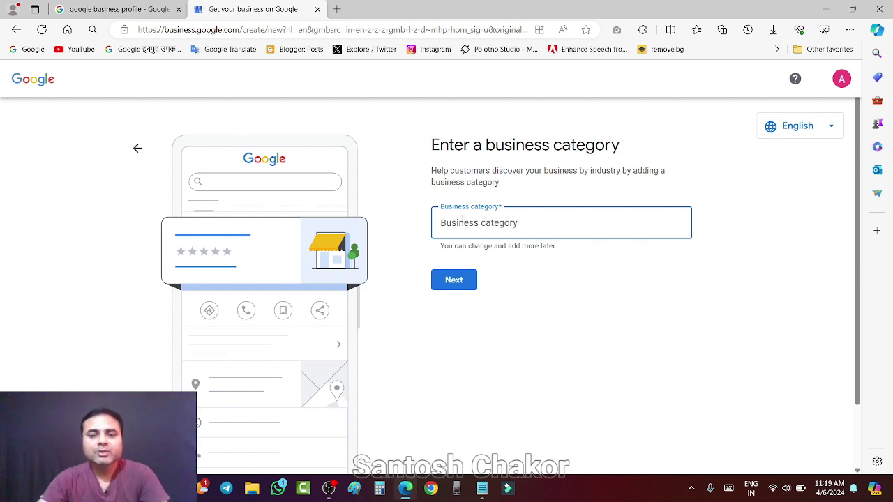
{"action": "left_click", "coordinate": [481, 494]}
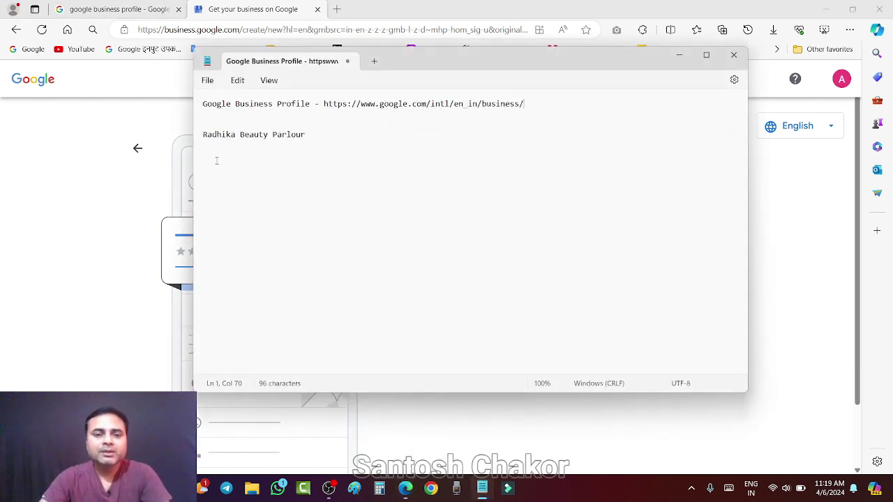
{"action": "left_click_drag", "start_coordinate": [241, 135], "coordinate": [309, 136]}
{"action": "key", "text": "ctrl+c"}
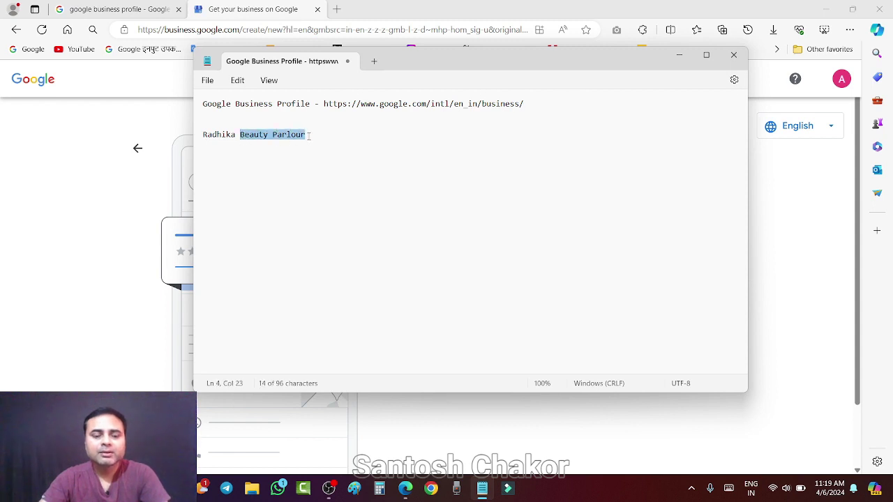
{"action": "left_click", "coordinate": [678, 54]}
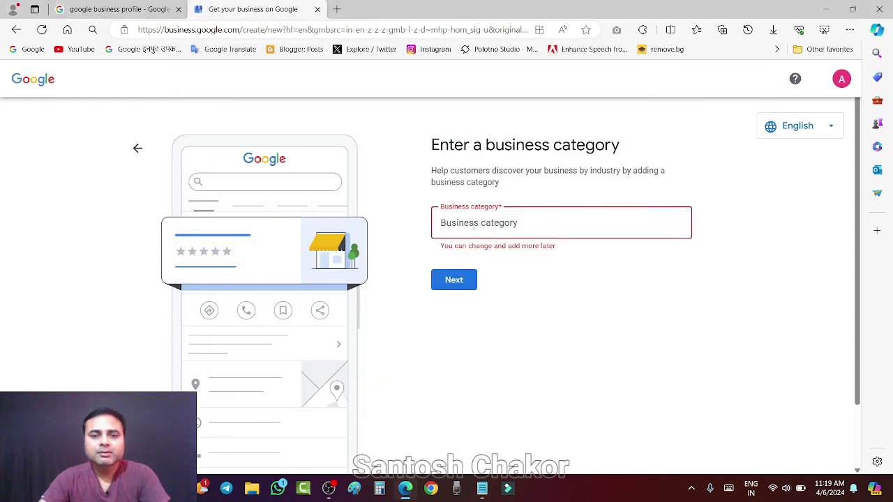
{"action": "key", "text": "ctrl+v"}
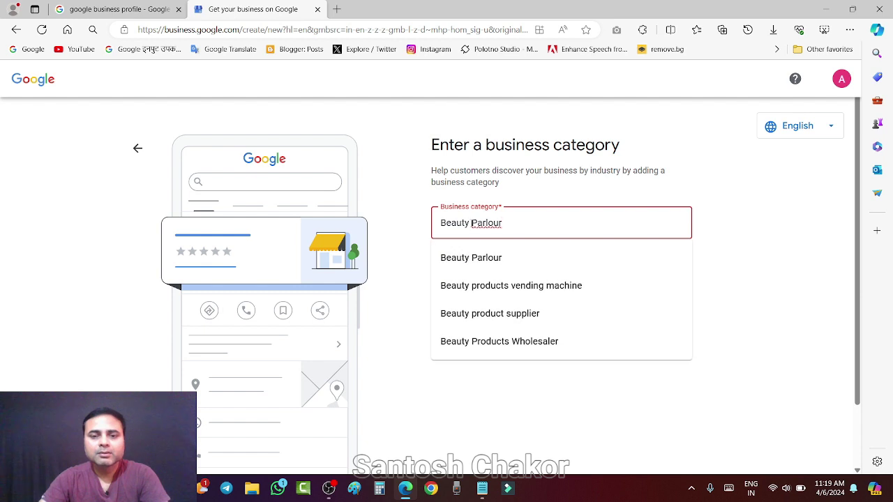
{"action": "left_click", "coordinate": [469, 262]}
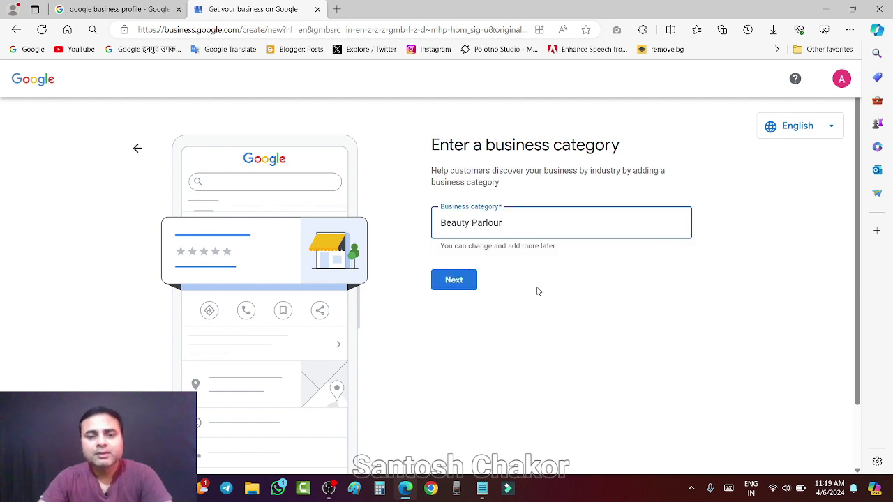
{"action": "left_click", "coordinate": [458, 283]}
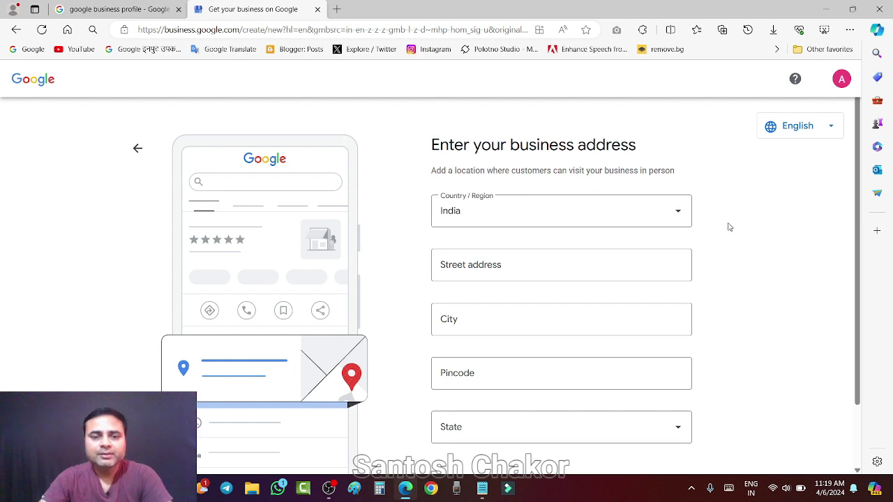
Enter the street address 'nashik road, nashik' and accept the autofilled city and pincode.
{"action": "scroll", "coordinate": [728, 225], "scroll_direction": "down", "scroll_amount": 1}
{"action": "scroll", "coordinate": [727, 225], "scroll_direction": "up", "scroll_amount": 1}
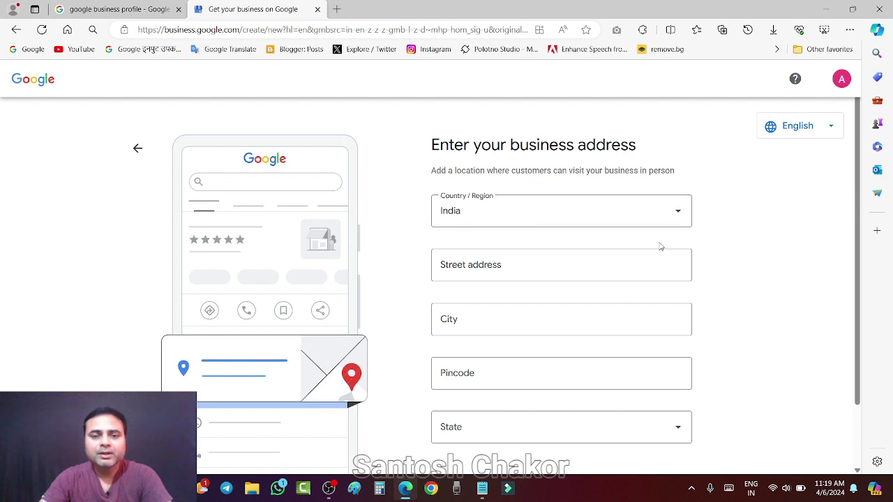
{"action": "scroll", "coordinate": [660, 245], "scroll_direction": "down", "scroll_amount": 1}
{"action": "left_click", "coordinate": [481, 202]}
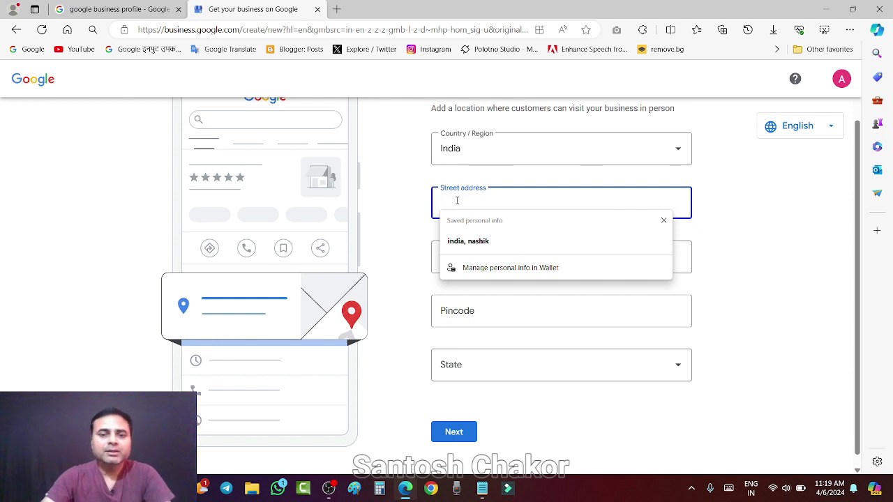
{"action": "type", "text": "n"}
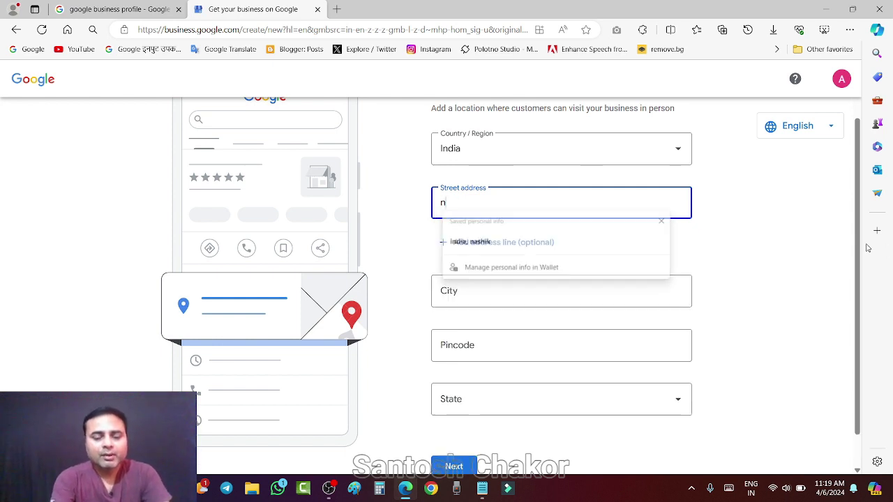
{"action": "type", "text": "ashik"}
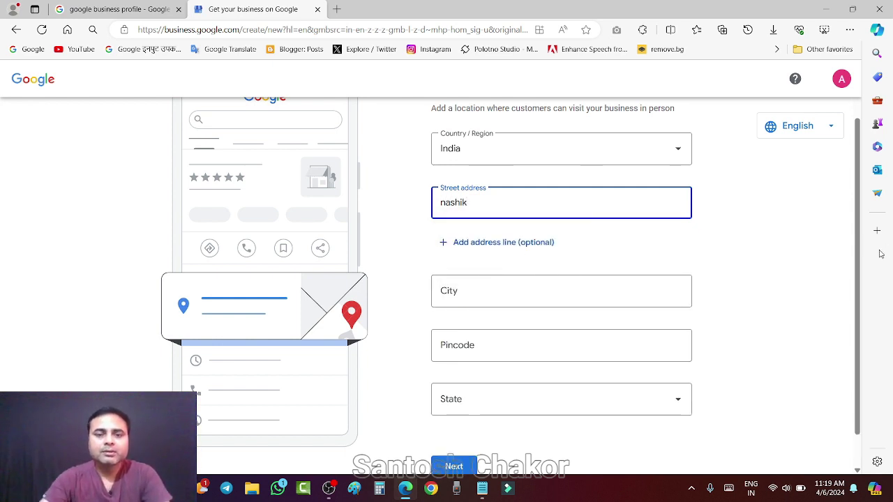
{"action": "left_click", "coordinate": [498, 289]}
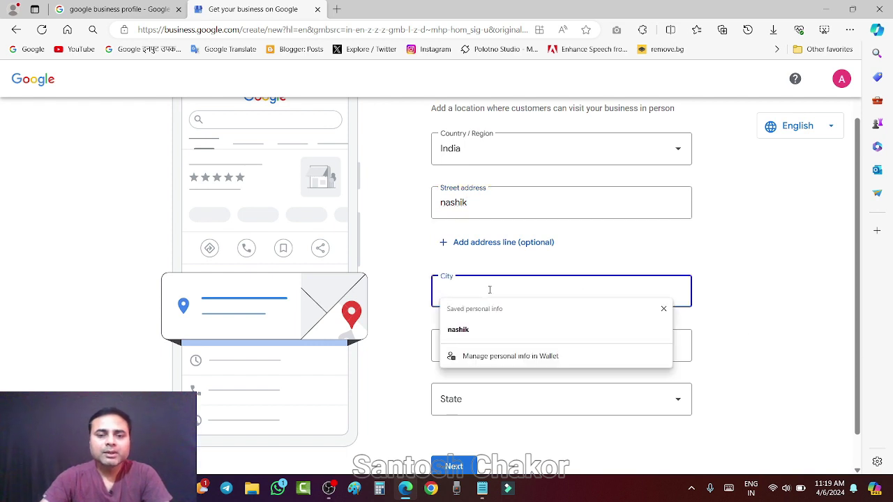
{"action": "left_click", "coordinate": [476, 322]}
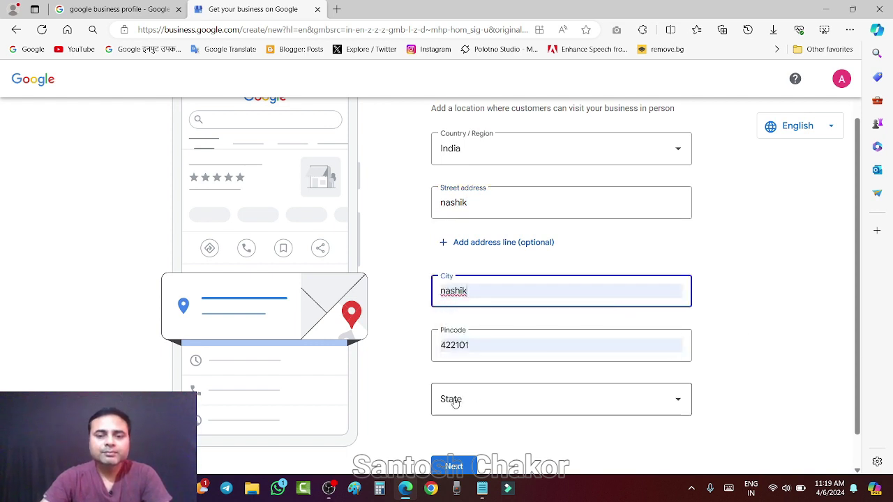
{"action": "left_click", "coordinate": [478, 202]}
{"action": "type", "text": "road,"}
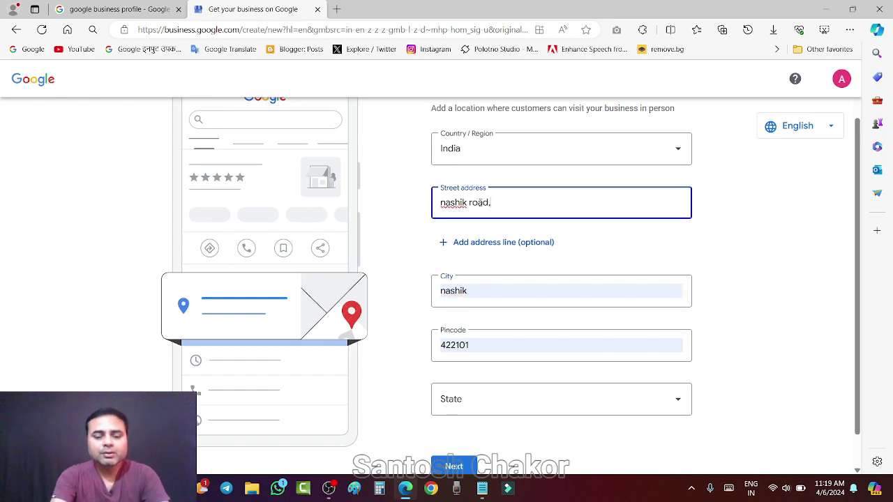
{"action": "type", "text": " nashik"}
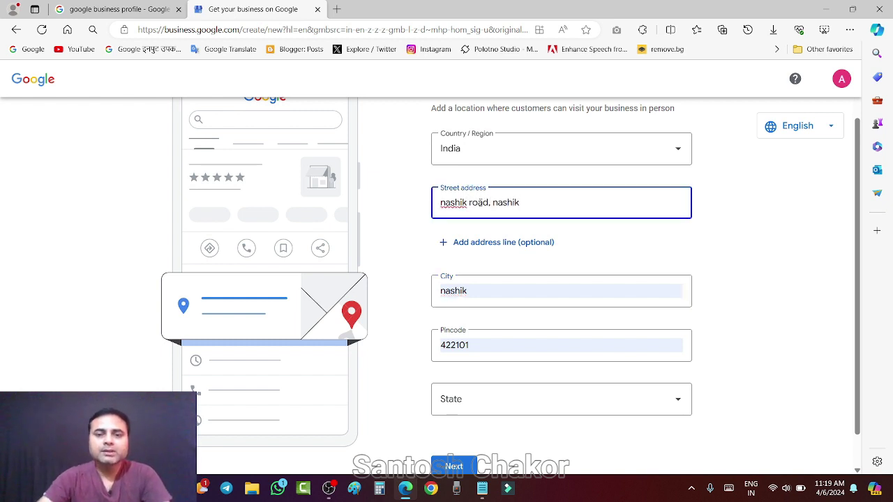
{"action": "left_click", "coordinate": [809, 255]}
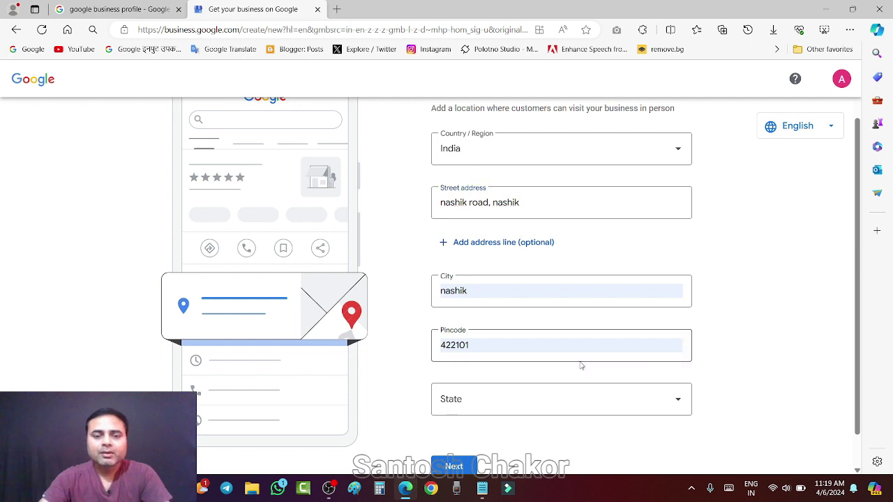
Choose Maharashtra as the state and submit the address.
{"action": "scroll", "coordinate": [581, 365], "scroll_direction": "down", "scroll_amount": 1}
{"action": "left_click", "coordinate": [461, 368]}
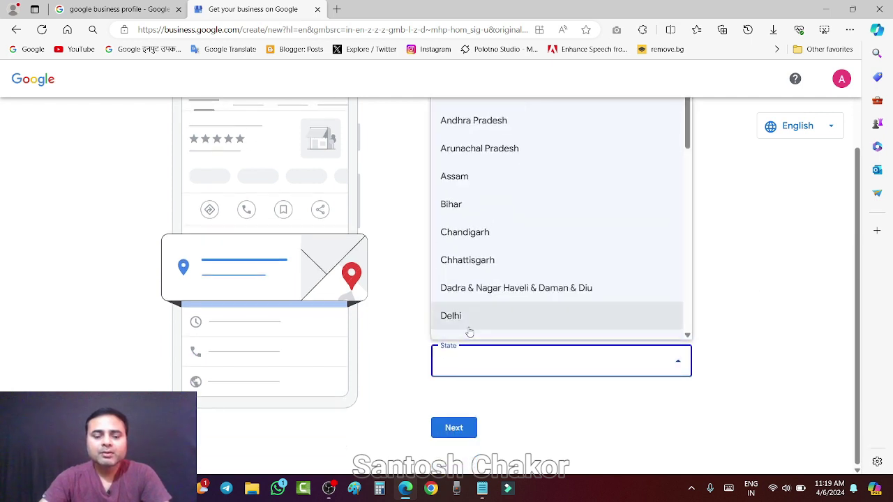
{"action": "key", "text": "m"}
{"action": "left_click", "coordinate": [469, 237]}
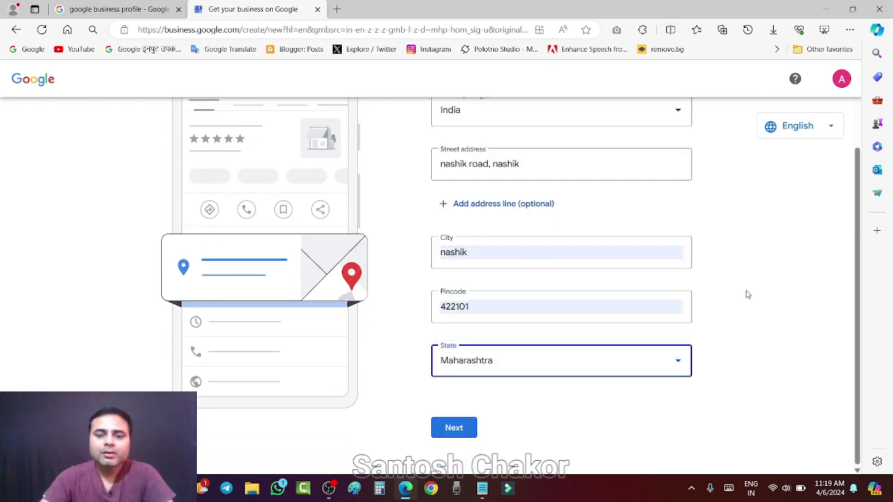
{"action": "scroll", "coordinate": [759, 258], "scroll_direction": "up", "scroll_amount": 1}
{"action": "scroll", "coordinate": [763, 257], "scroll_direction": "down", "scroll_amount": 1}
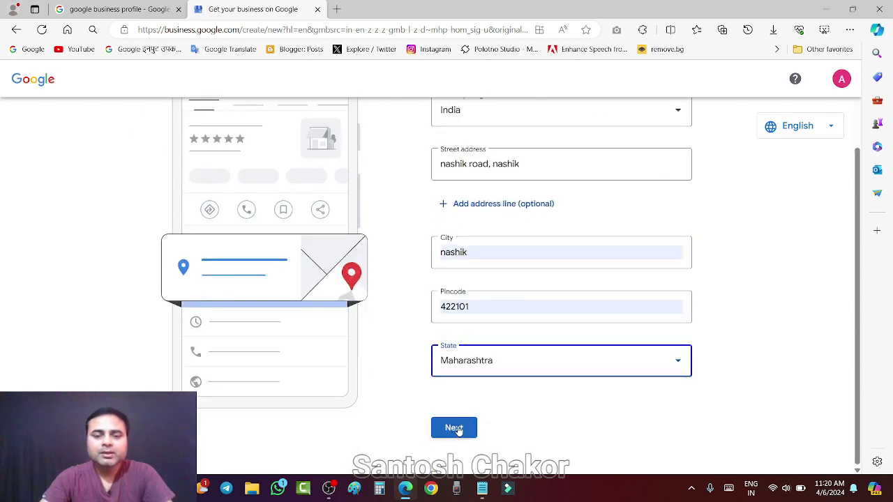
{"action": "left_click", "coordinate": [455, 428]}
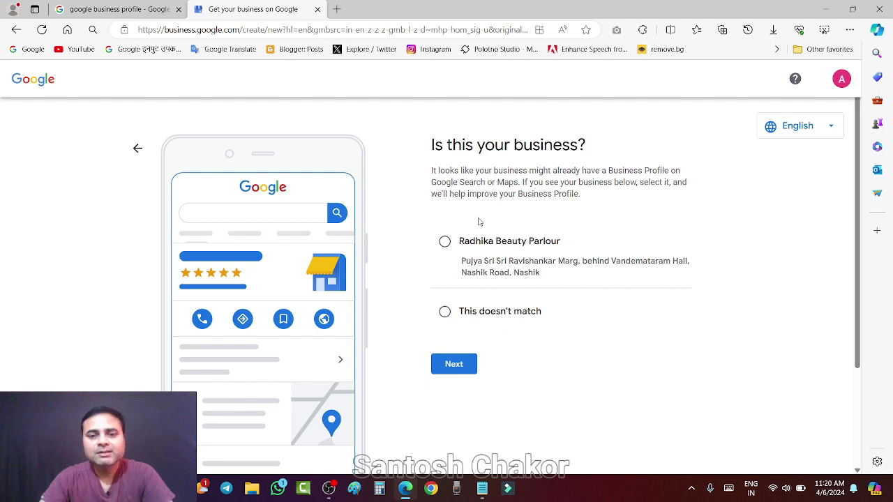
Mark the suggested Radhika Beauty Parlour listing as 'This doesn't match'.
{"action": "scroll", "coordinate": [553, 219], "scroll_direction": "down", "scroll_amount": 3}
{"action": "scroll", "coordinate": [577, 149], "scroll_direction": "up", "scroll_amount": 3}
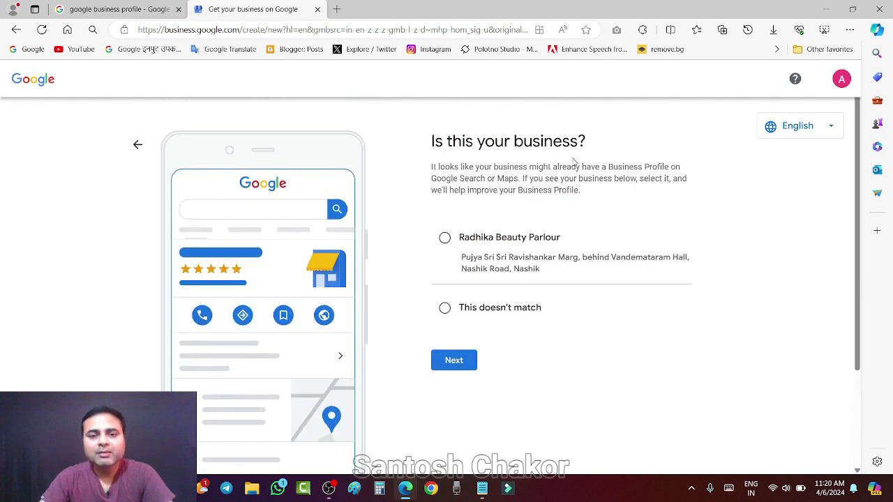
{"action": "left_click", "coordinate": [445, 311]}
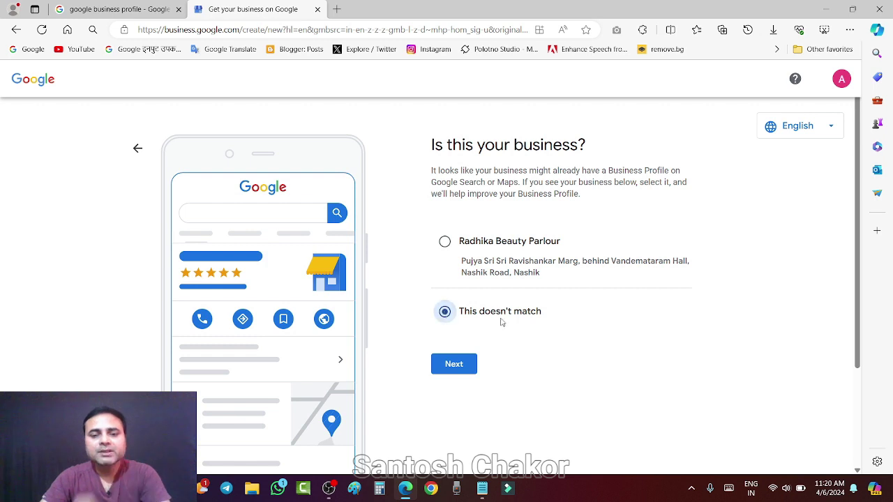
Confirm the choice and move on to the business location map step.
{"action": "left_click", "coordinate": [454, 365]}
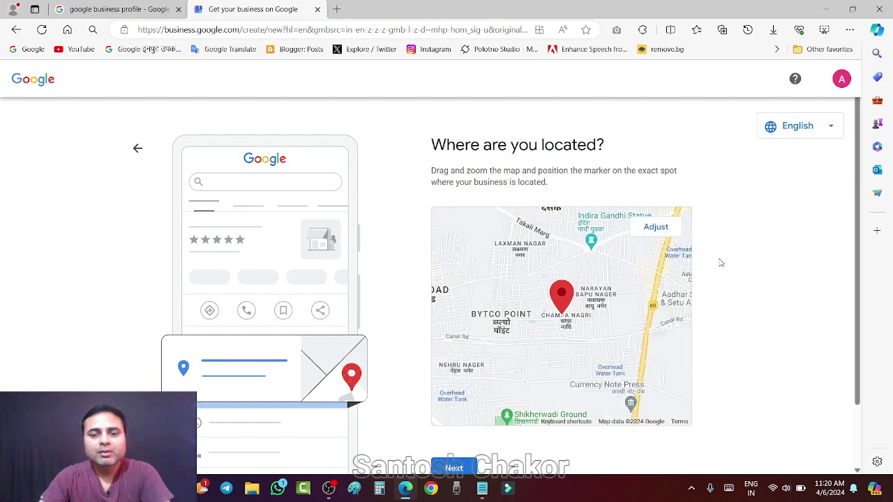
{"action": "scroll", "coordinate": [722, 263], "scroll_direction": "down", "scroll_amount": 1}
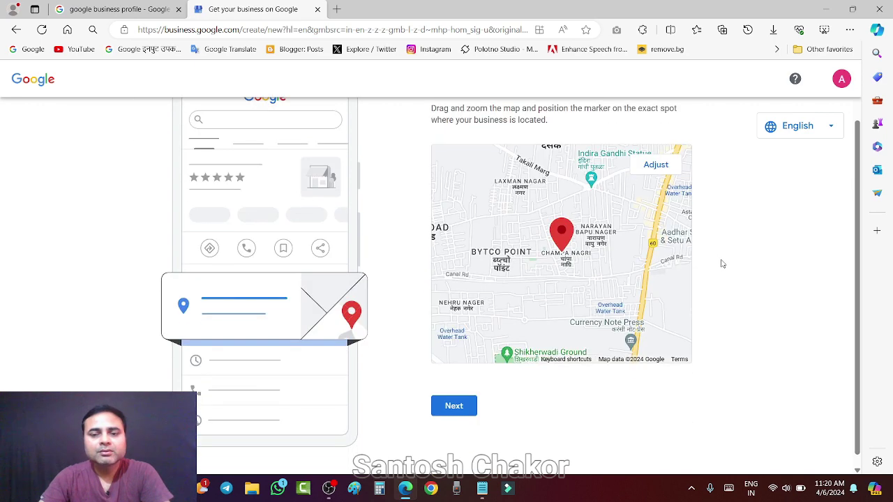
{"action": "scroll", "coordinate": [722, 264], "scroll_direction": "up", "scroll_amount": 1}
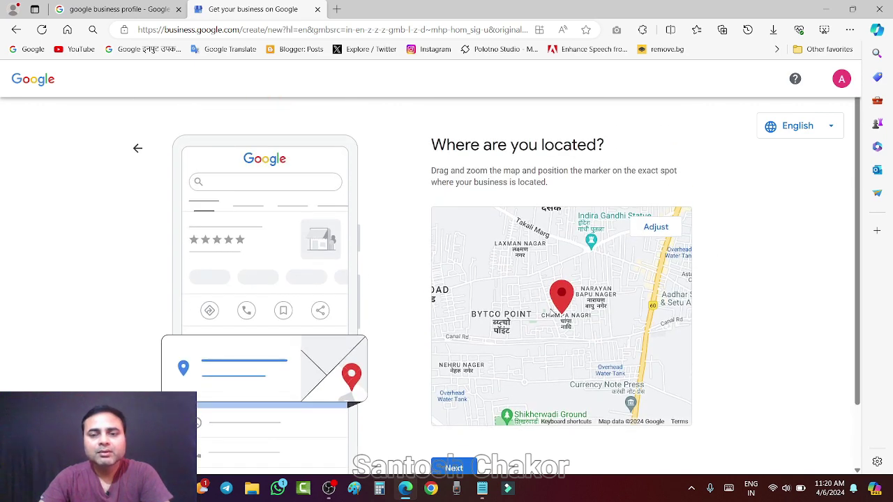
{"action": "scroll", "coordinate": [704, 256], "scroll_direction": "down", "scroll_amount": 1}
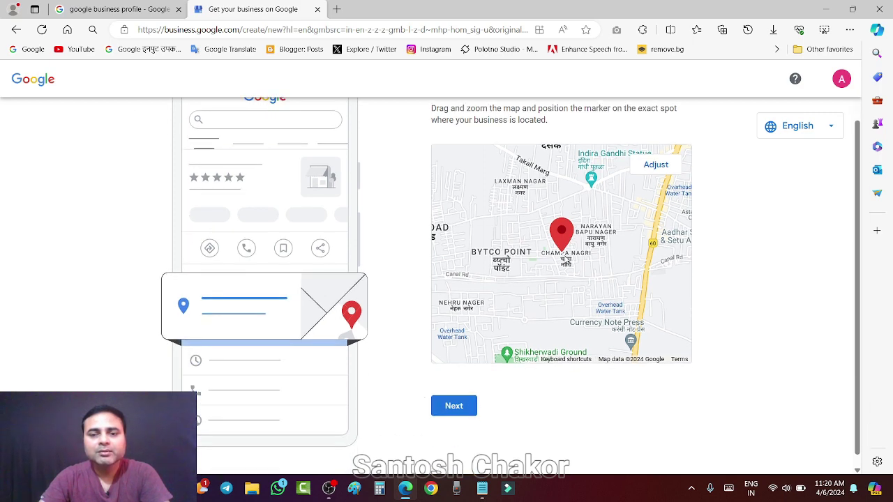
{"action": "scroll", "coordinate": [565, 259], "scroll_direction": "up", "scroll_amount": 1}
{"action": "scroll", "coordinate": [564, 252], "scroll_direction": "down", "scroll_amount": 1}
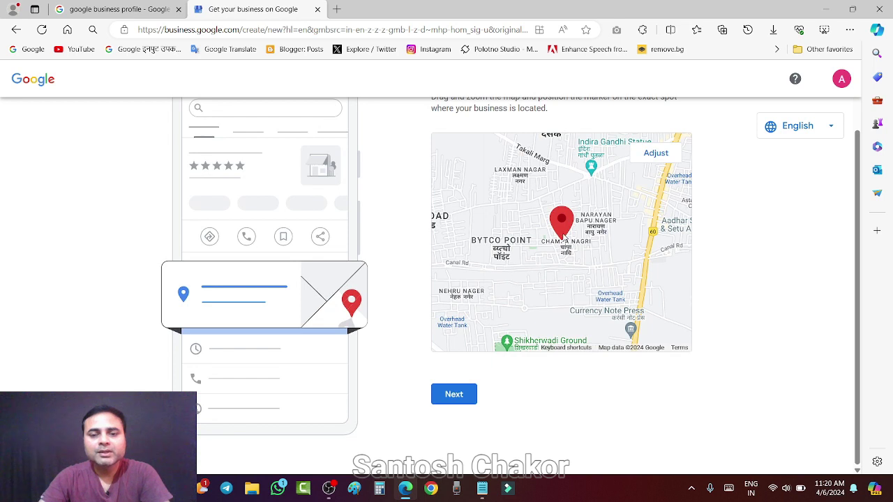
Reposition the map pin near Nashik railway station and Titan World, then confirm it.
{"action": "left_click", "coordinate": [656, 153]}
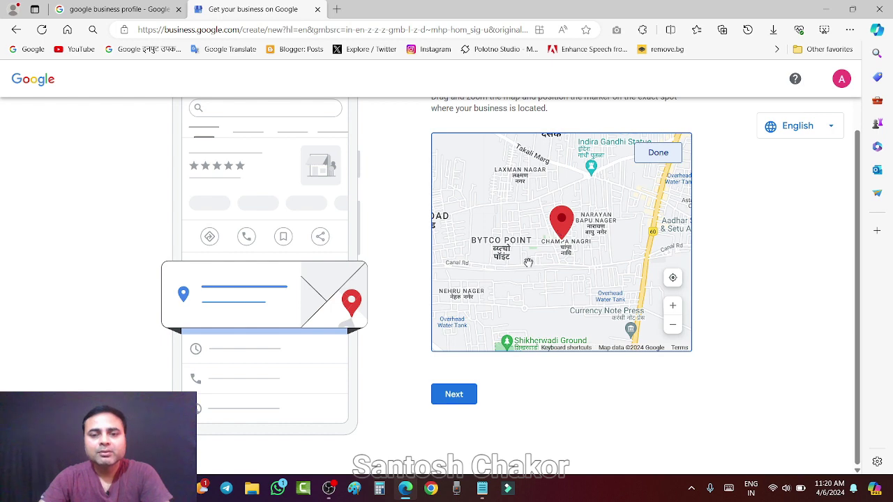
{"action": "left_click_drag", "start_coordinate": [528, 262], "coordinate": [623, 214]}
{"action": "mouse_move", "coordinate": [546, 284]}
{"action": "left_mouse_down"}
{"action": "mouse_move", "coordinate": [584, 261]}
{"action": "mouse_move", "coordinate": [587, 248]}
{"action": "mouse_move", "coordinate": [500, 162]}
{"action": "left_mouse_up"}
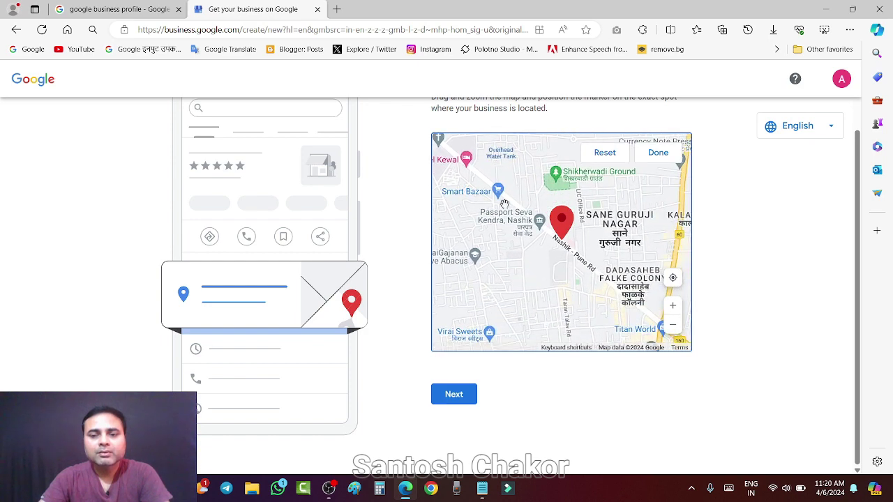
{"action": "left_click_drag", "start_coordinate": [623, 307], "coordinate": [520, 221]}
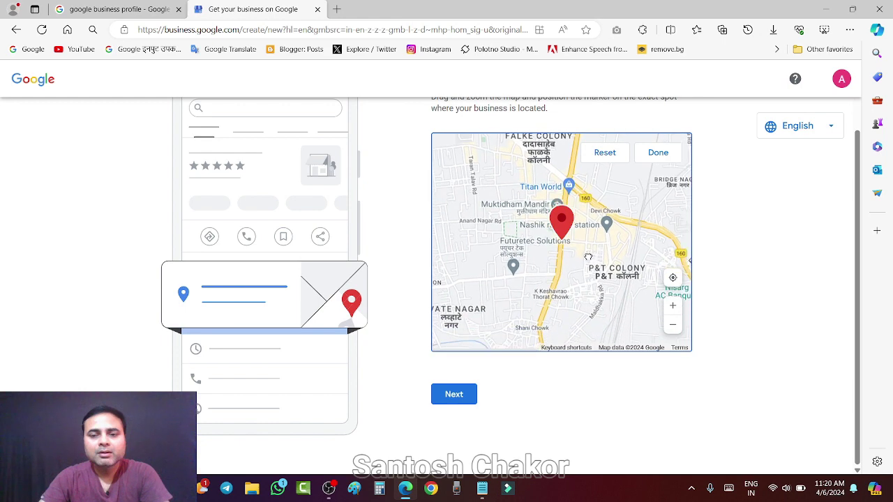
{"action": "mouse_move", "coordinate": [588, 257]}
{"action": "left_mouse_down"}
{"action": "mouse_move", "coordinate": [566, 245]}
{"action": "mouse_move", "coordinate": [486, 240]}
{"action": "mouse_move", "coordinate": [601, 279]}
{"action": "mouse_move", "coordinate": [604, 292]}
{"action": "mouse_move", "coordinate": [561, 255]}
{"action": "mouse_move", "coordinate": [583, 272]}
{"action": "mouse_move", "coordinate": [593, 268]}
{"action": "mouse_move", "coordinate": [571, 266]}
{"action": "mouse_move", "coordinate": [586, 252]}
{"action": "mouse_move", "coordinate": [586, 290]}
{"action": "mouse_move", "coordinate": [586, 282]}
{"action": "left_mouse_up"}
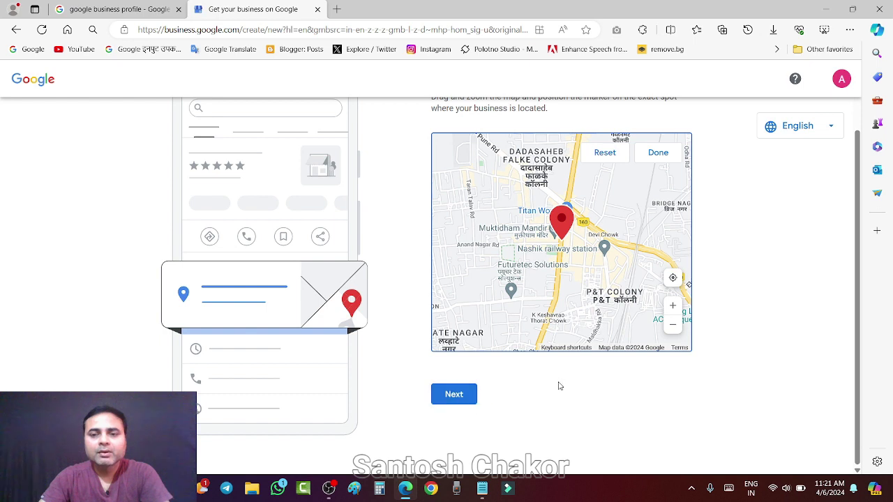
{"action": "left_click", "coordinate": [658, 153]}
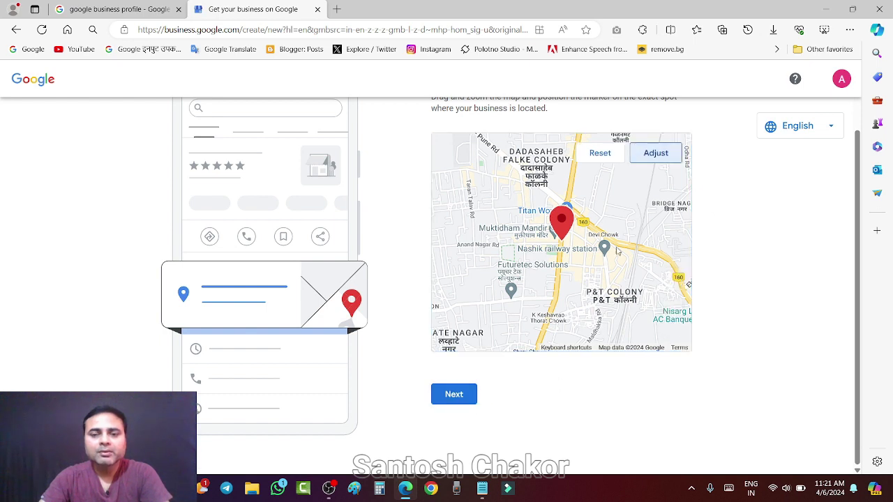
Skip the phone and website details, then tick both the news-and-tips and survey-invitation opt-ins.
{"action": "left_click", "coordinate": [457, 396]}
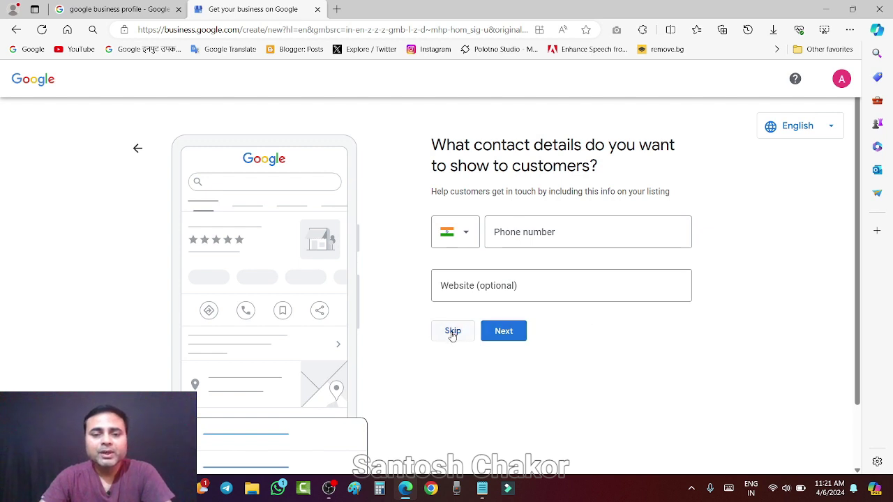
{"action": "left_click", "coordinate": [452, 332]}
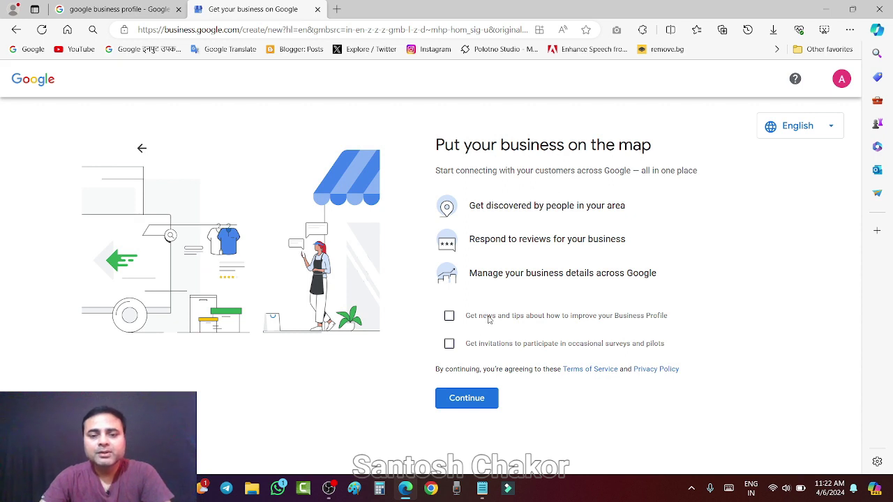
{"action": "left_click", "coordinate": [449, 316]}
{"action": "left_click", "coordinate": [449, 344]}
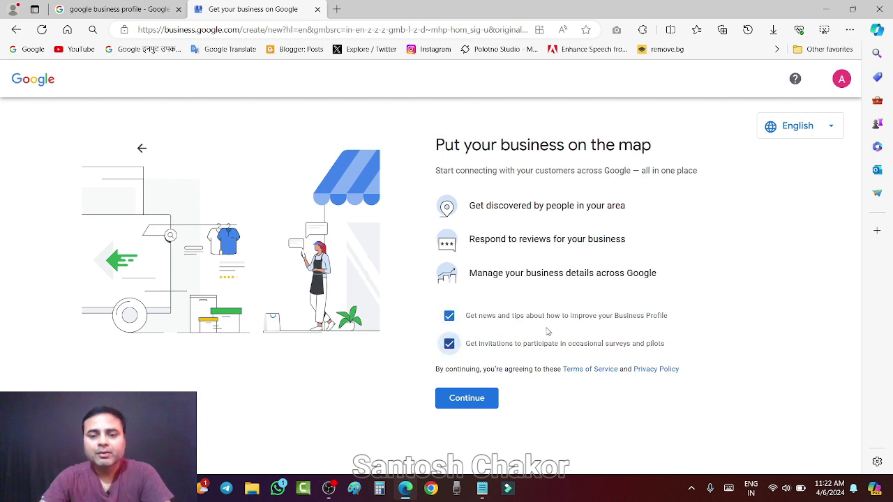
Accept the terms, then choose Verify Later from More options on the verification step.
{"action": "left_click", "coordinate": [467, 401]}
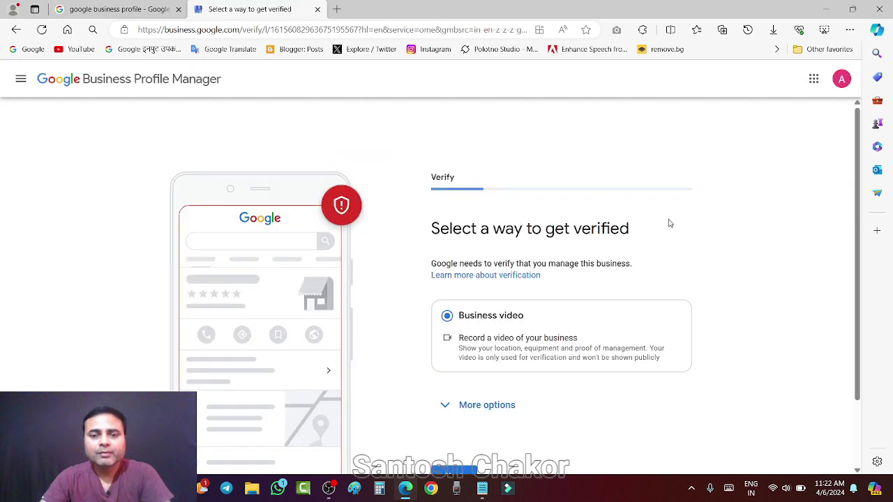
{"action": "scroll", "coordinate": [668, 223], "scroll_direction": "down", "scroll_amount": 1}
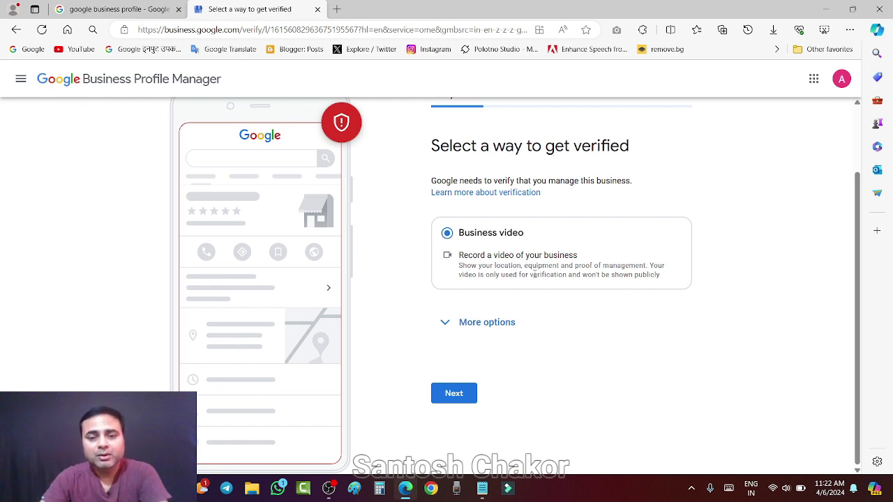
{"action": "left_click", "coordinate": [448, 323]}
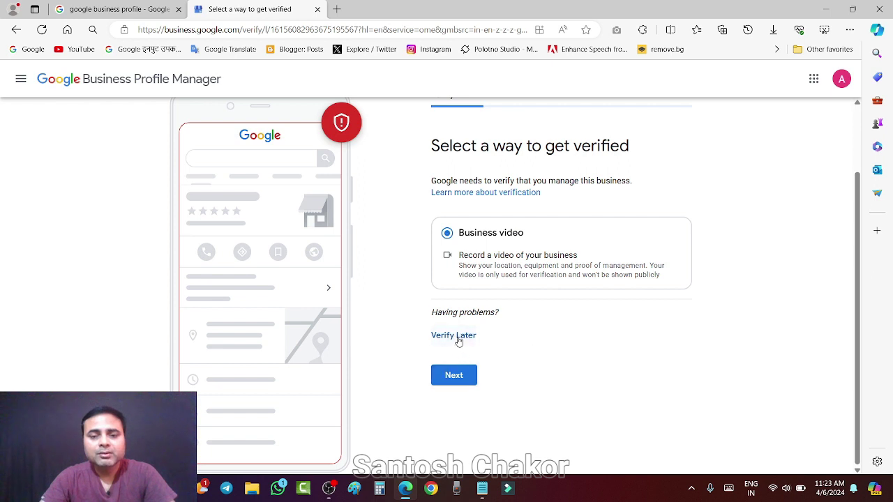
{"action": "left_click", "coordinate": [454, 336]}
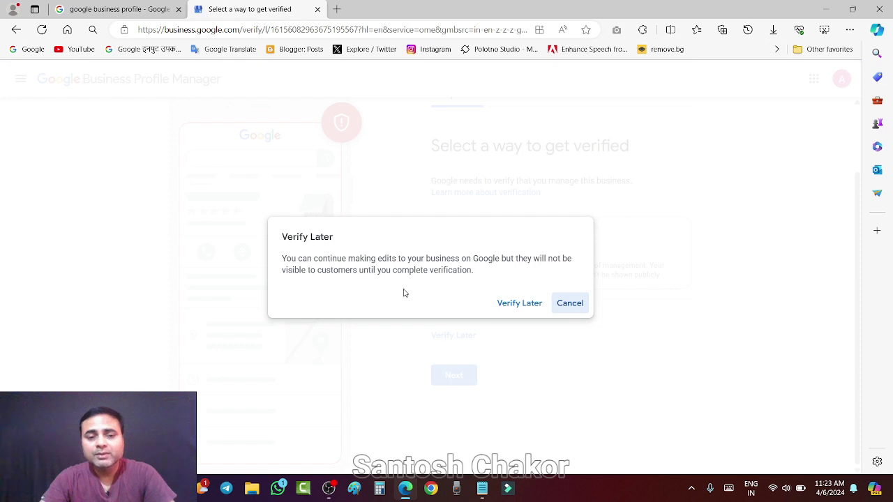
Confirm postponing verification, then skip the Add your services page.
{"action": "left_click", "coordinate": [525, 306]}
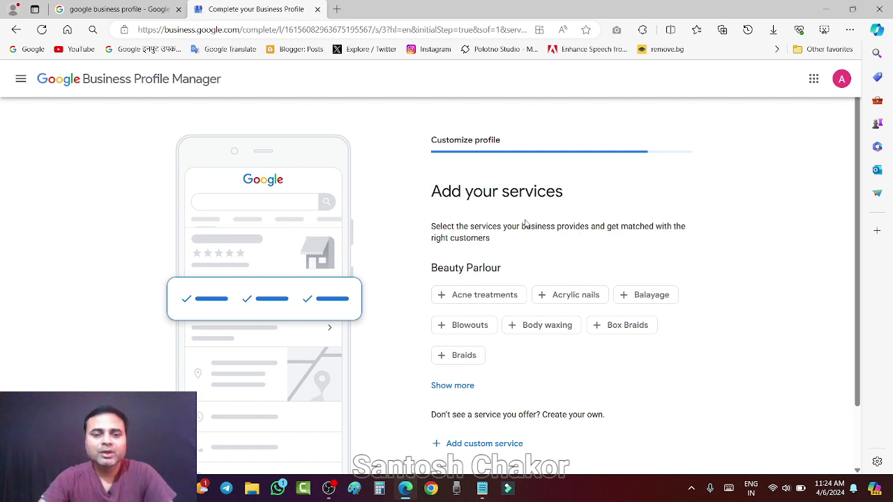
{"action": "scroll", "coordinate": [537, 228], "scroll_direction": "down", "scroll_amount": 1}
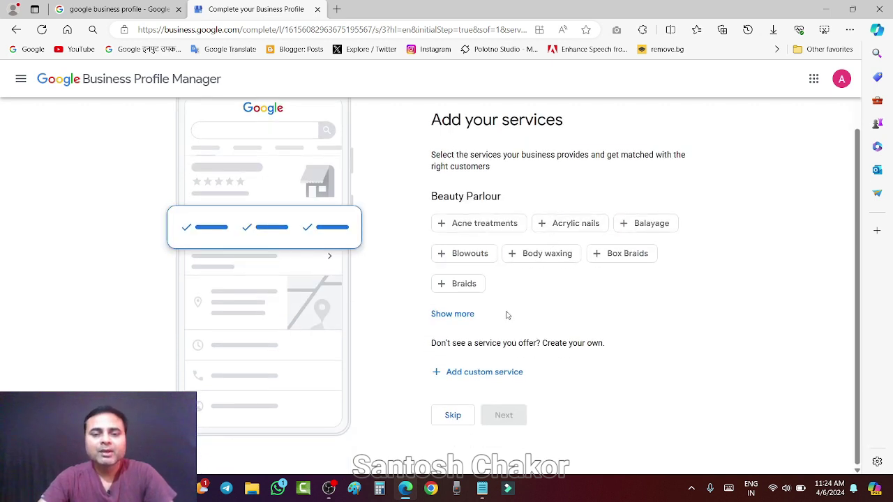
{"action": "scroll", "coordinate": [489, 279], "scroll_direction": "up", "scroll_amount": 1}
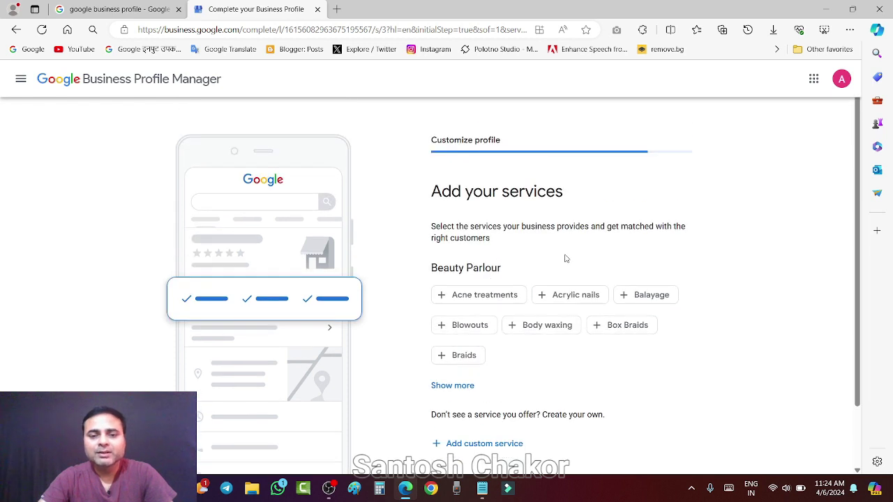
{"action": "scroll", "coordinate": [564, 257], "scroll_direction": "down", "scroll_amount": 1}
{"action": "scroll", "coordinate": [465, 190], "scroll_direction": "up", "scroll_amount": 1}
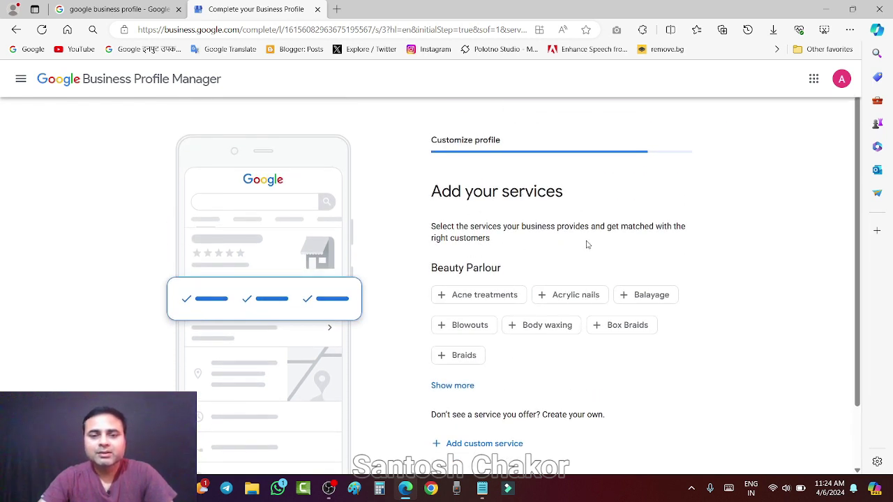
{"action": "scroll", "coordinate": [569, 234], "scroll_direction": "down", "scroll_amount": 1}
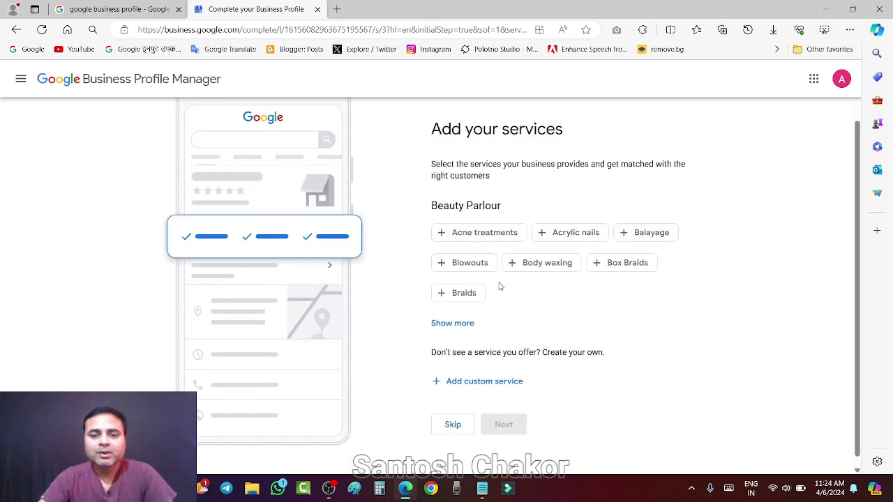
{"action": "scroll", "coordinate": [651, 270], "scroll_direction": "down", "scroll_amount": 1}
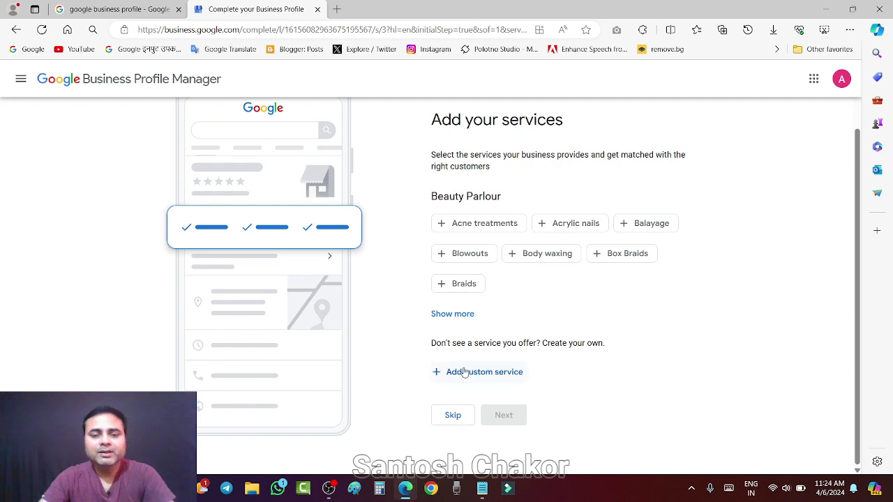
{"action": "left_click", "coordinate": [451, 415]}
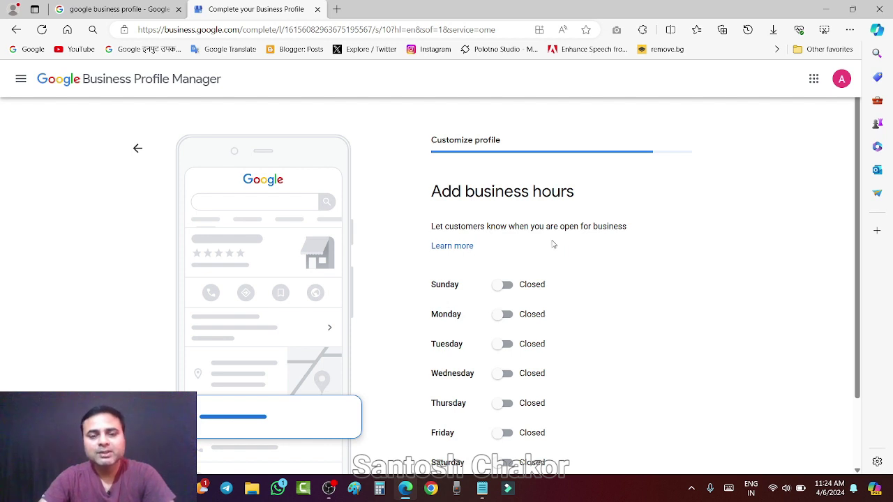
Mark Monday Open with opening time 10:00 AM and closing time 7:00 AM.
{"action": "scroll", "coordinate": [558, 244], "scroll_direction": "down", "scroll_amount": 1}
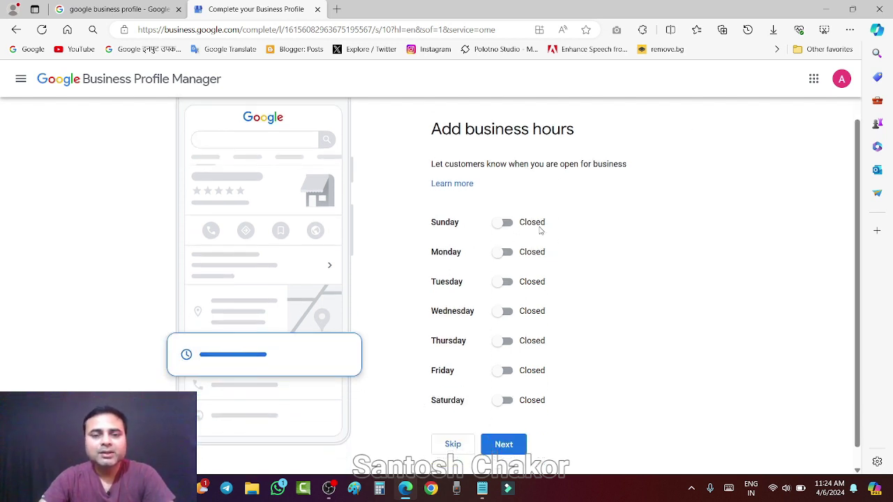
{"action": "left_click", "coordinate": [506, 252]}
{"action": "scroll", "coordinate": [649, 265], "scroll_direction": "down", "scroll_amount": 1}
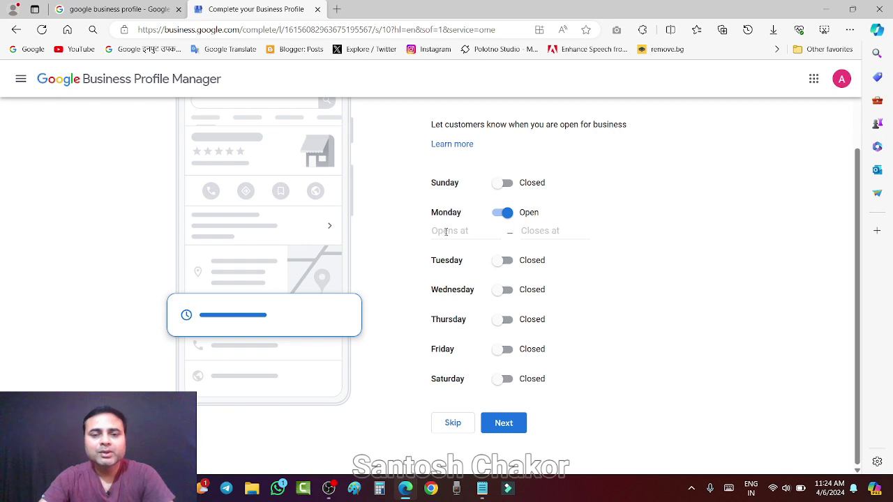
{"action": "left_click", "coordinate": [446, 231]}
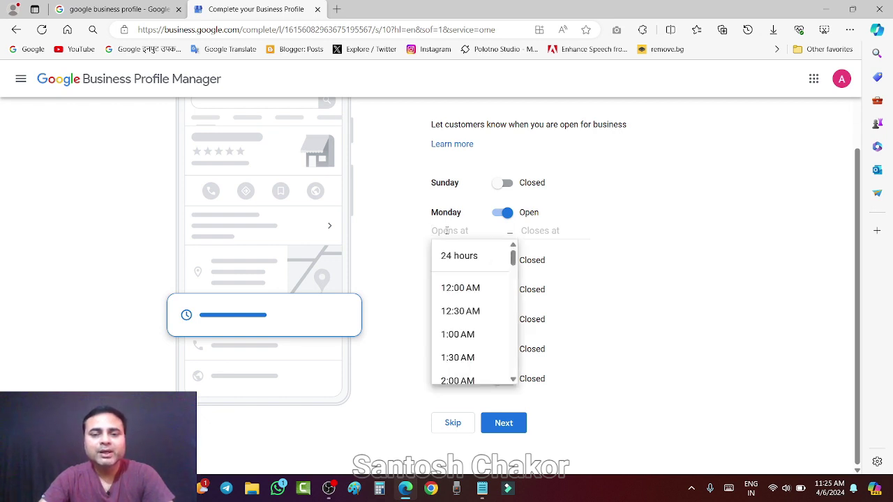
{"action": "scroll", "coordinate": [474, 311], "scroll_direction": "down", "scroll_amount": 3}
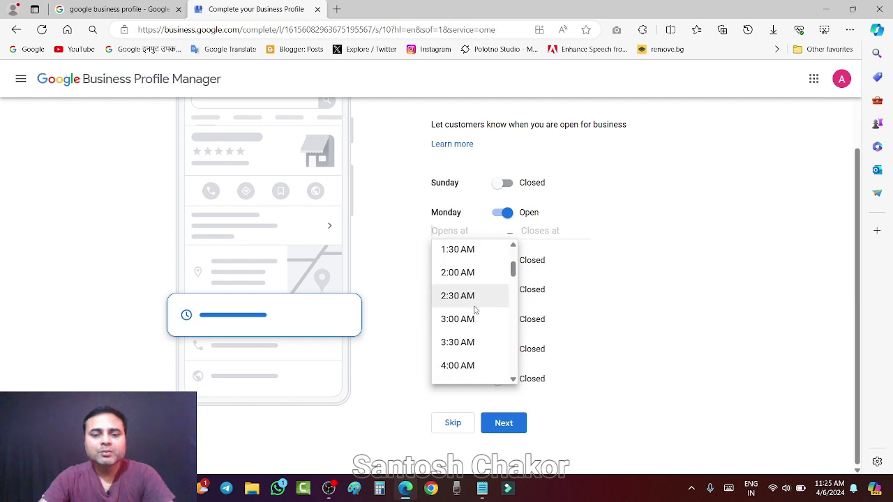
{"action": "scroll", "coordinate": [474, 310], "scroll_direction": "down", "scroll_amount": 8}
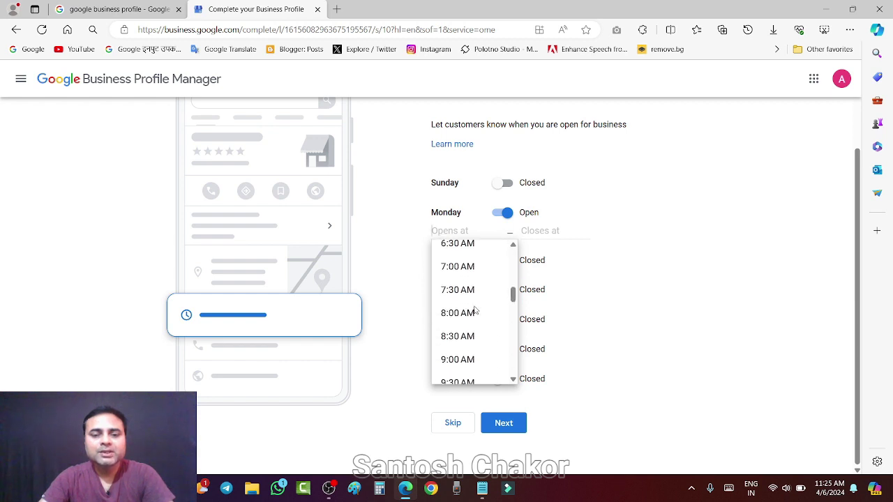
{"action": "scroll", "coordinate": [474, 311], "scroll_direction": "down", "scroll_amount": 3}
{"action": "left_click", "coordinate": [462, 340]}
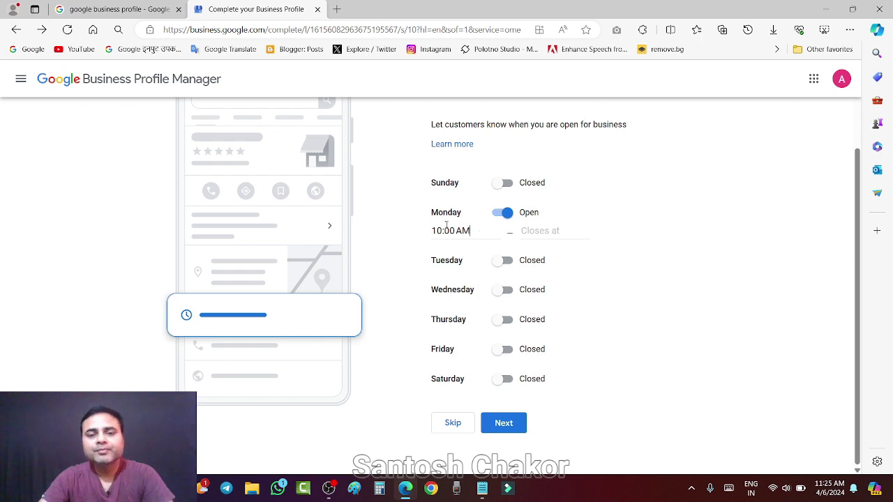
{"action": "left_click", "coordinate": [535, 232]}
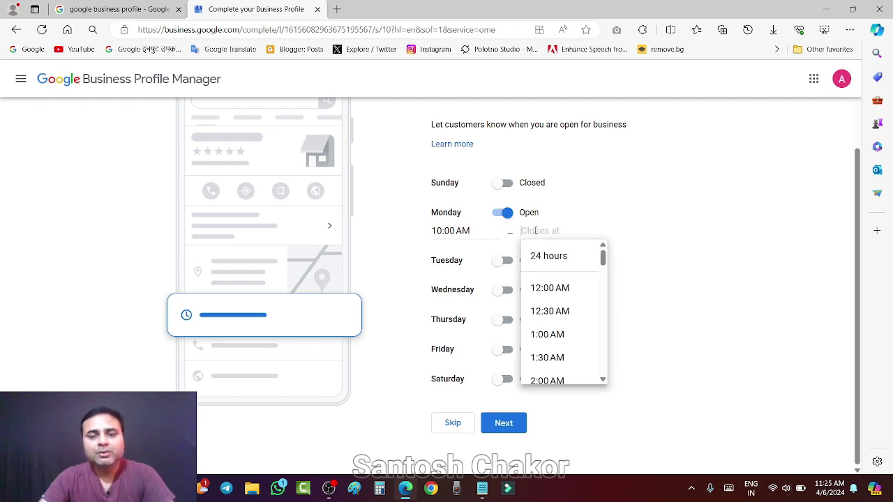
{"action": "scroll", "coordinate": [562, 328], "scroll_direction": "down", "scroll_amount": 5}
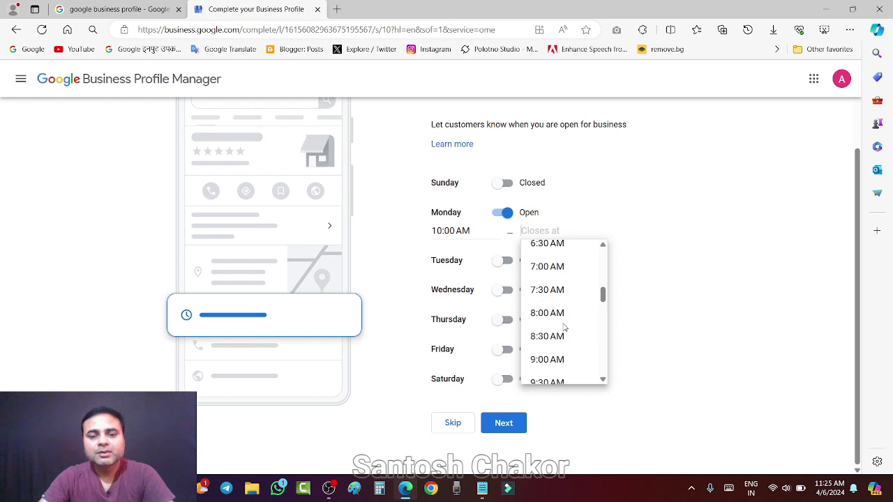
{"action": "left_click", "coordinate": [547, 267]}
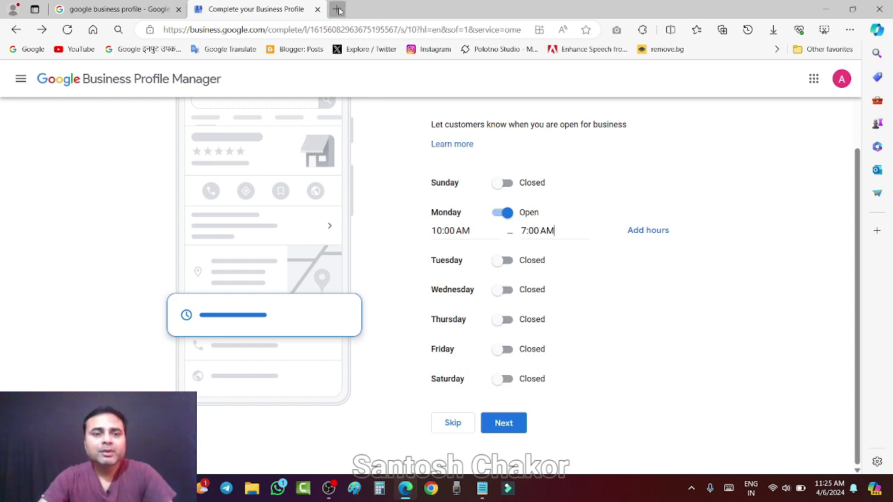
{"action": "left_click", "coordinate": [336, 9]}
Search Google for the example Nashik Road digital marketing business and open its result.
{"action": "left_click", "coordinate": [27, 50]}
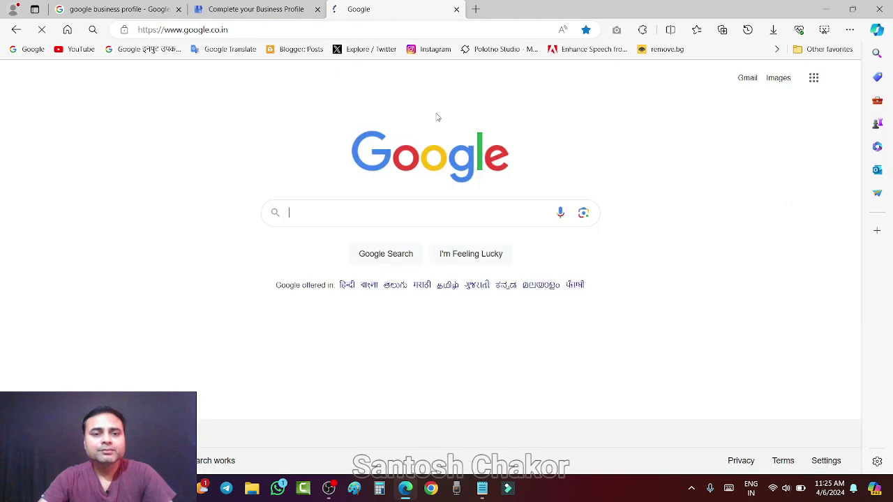
{"action": "left_click", "coordinate": [296, 212]}
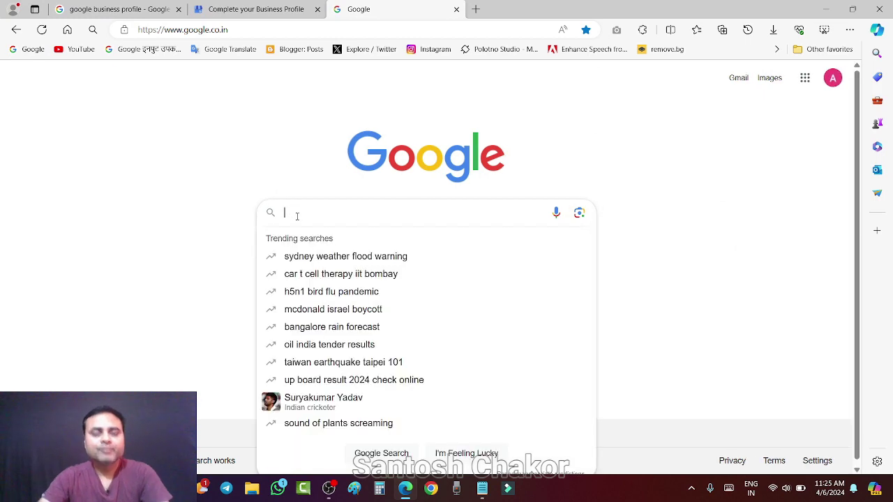
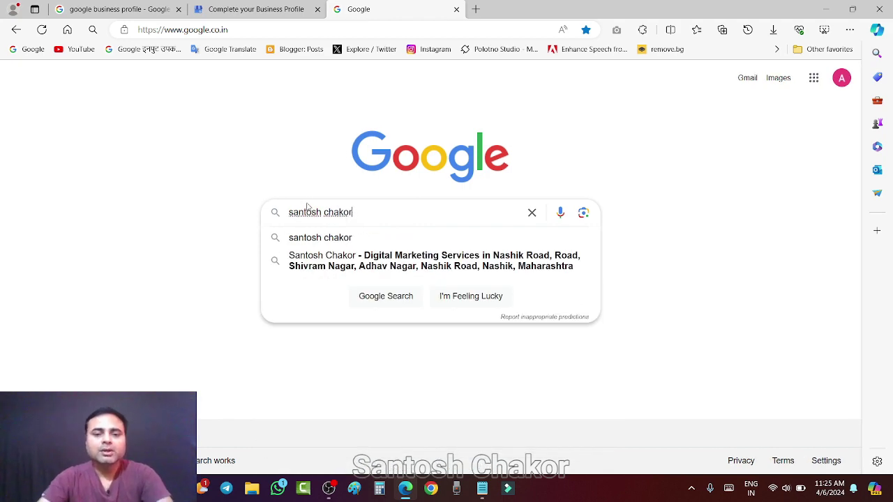
{"action": "left_click", "coordinate": [346, 261]}
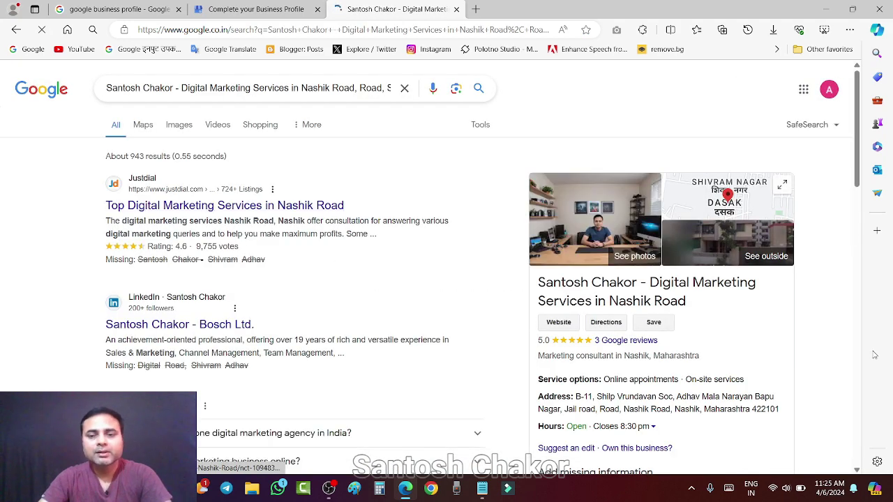
Expand the listing's weekly opening hours, showing 9 am–8:30 pm.
{"action": "scroll", "coordinate": [685, 230], "scroll_direction": "down", "scroll_amount": 2}
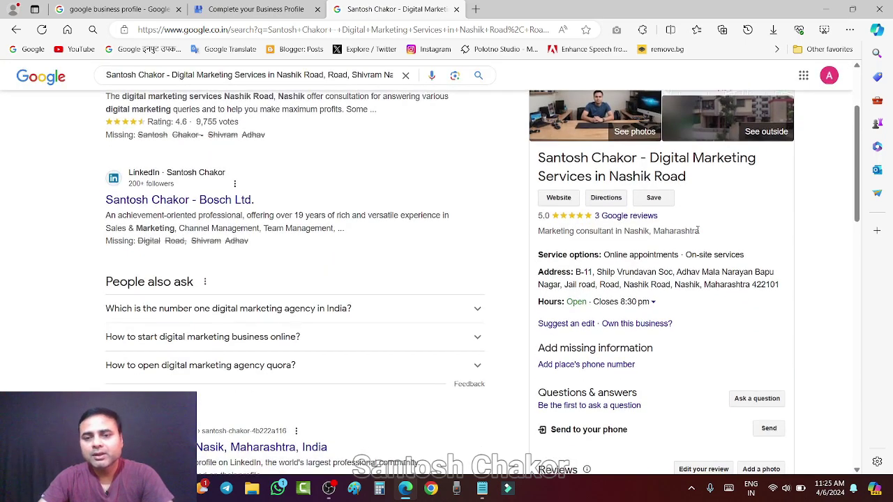
{"action": "scroll", "coordinate": [697, 231], "scroll_direction": "up", "scroll_amount": 1}
{"action": "scroll", "coordinate": [701, 232], "scroll_direction": "down", "scroll_amount": 1}
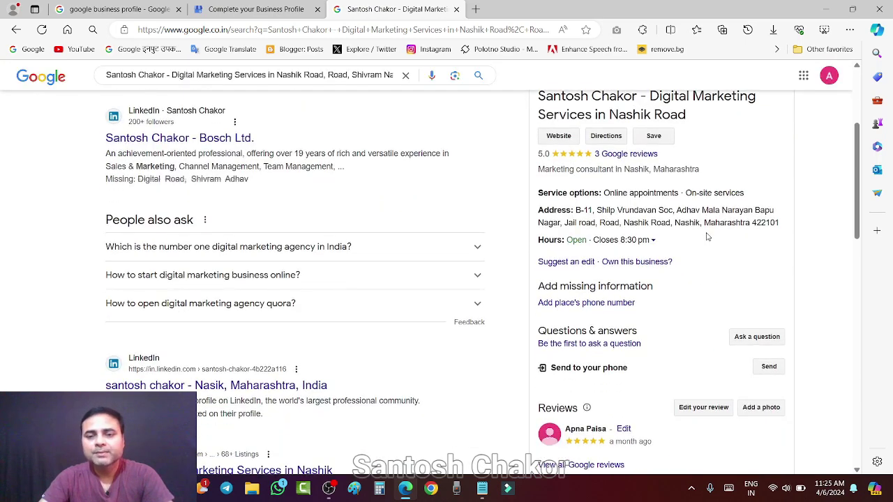
{"action": "double_click", "coordinate": [549, 240]}
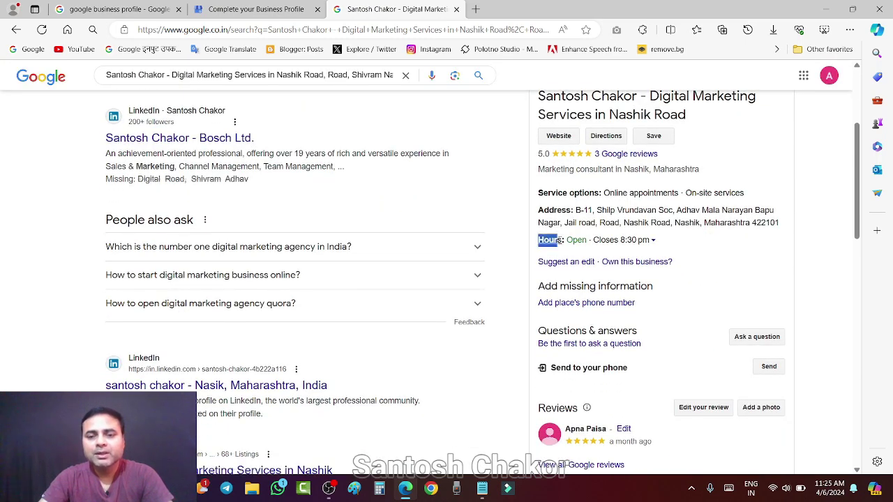
{"action": "left_click_drag", "start_coordinate": [558, 240], "coordinate": [589, 240]}
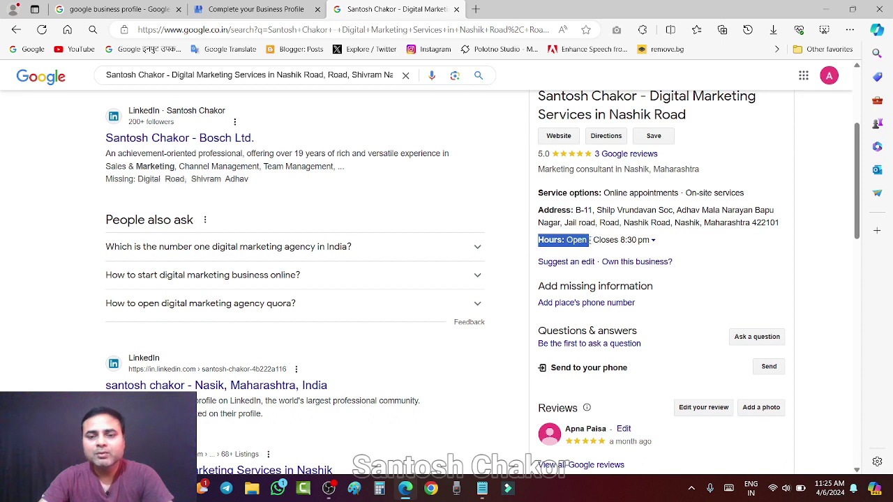
{"action": "left_click", "coordinate": [822, 249]}
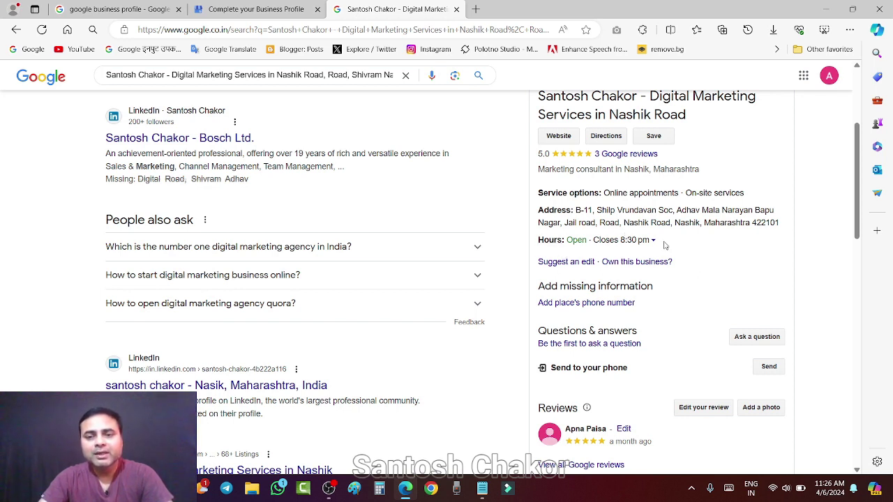
{"action": "left_click_drag", "start_coordinate": [571, 240], "coordinate": [588, 240]}
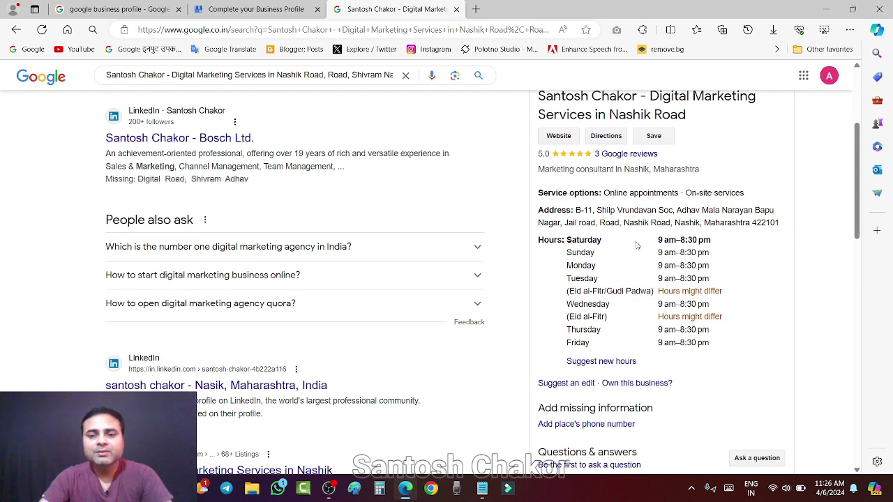
{"action": "scroll", "coordinate": [660, 258], "scroll_direction": "up", "scroll_amount": 3}
{"action": "scroll", "coordinate": [680, 257], "scroll_direction": "down", "scroll_amount": 3}
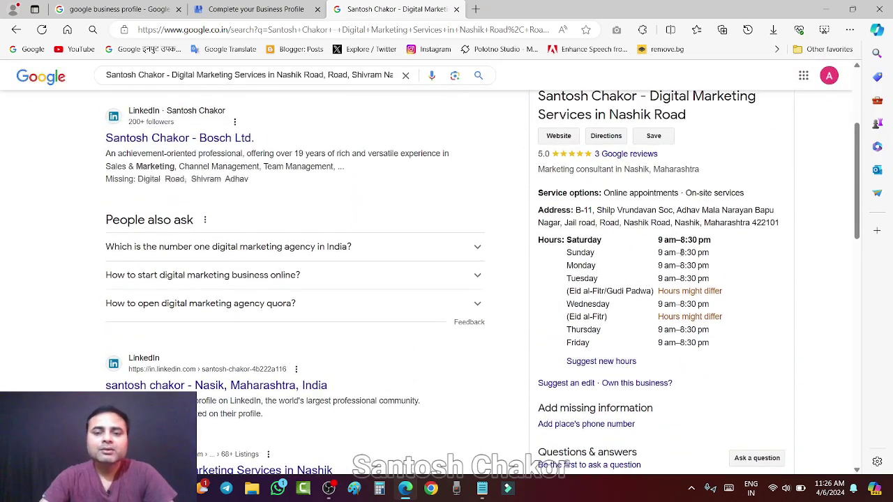
{"action": "scroll", "coordinate": [447, 279], "scroll_direction": "up", "scroll_amount": 2}
Back on the profile tab, dismiss the time suggestions and skip the opening hours step.
{"action": "left_click", "coordinate": [240, 10]}
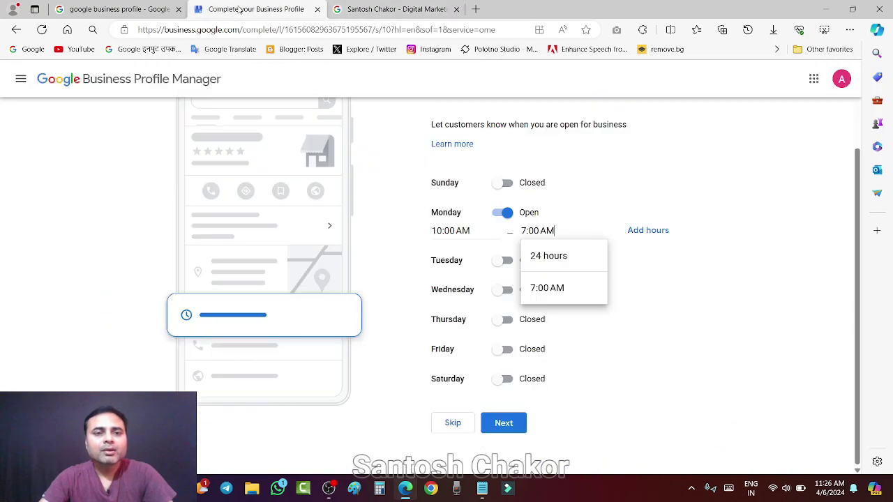
{"action": "left_click", "coordinate": [752, 243]}
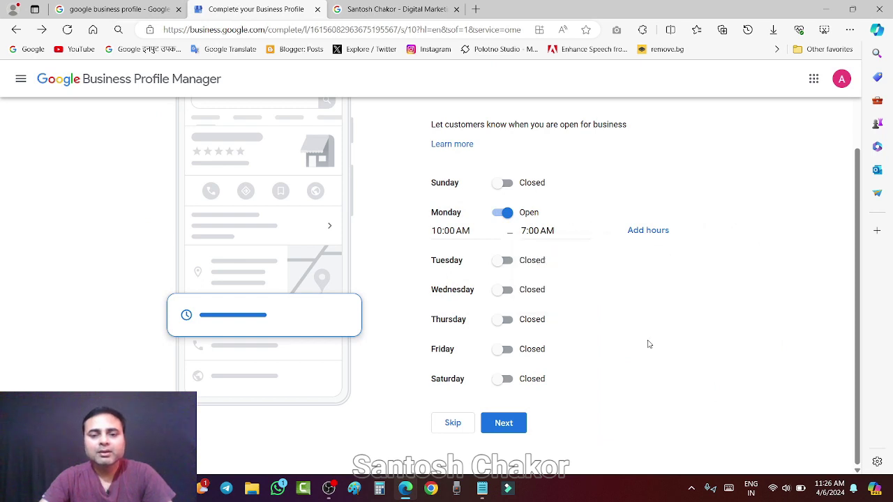
{"action": "left_click", "coordinate": [452, 423]}
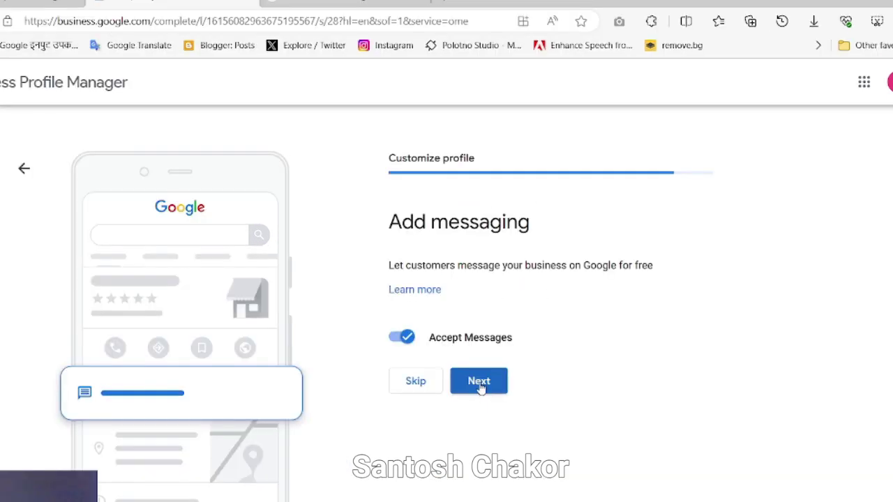
Keep messaging enabled to reach the business description step, then bring Notepad forward.
{"action": "left_click", "coordinate": [480, 388]}
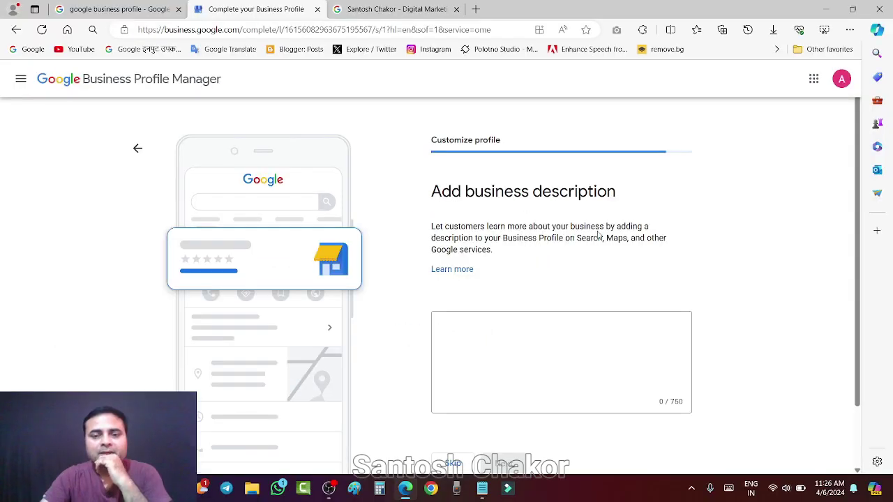
{"action": "scroll", "coordinate": [598, 235], "scroll_direction": "down", "scroll_amount": 1}
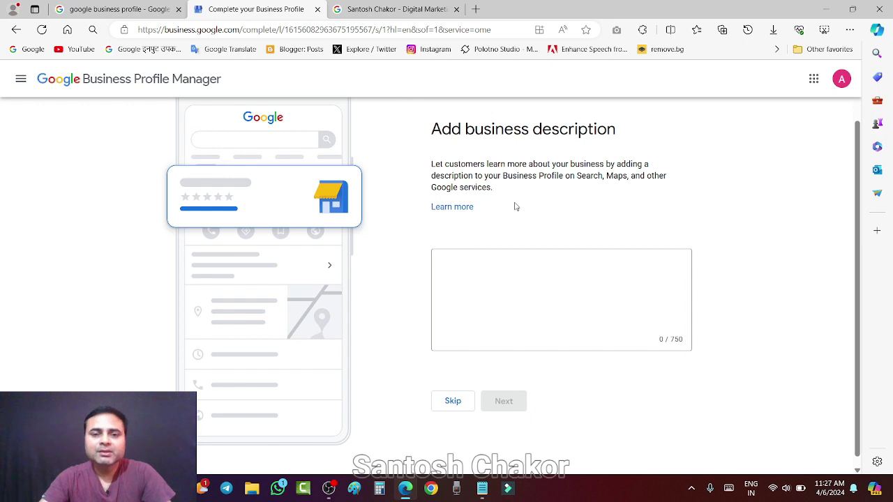
{"action": "left_click", "coordinate": [482, 489]}
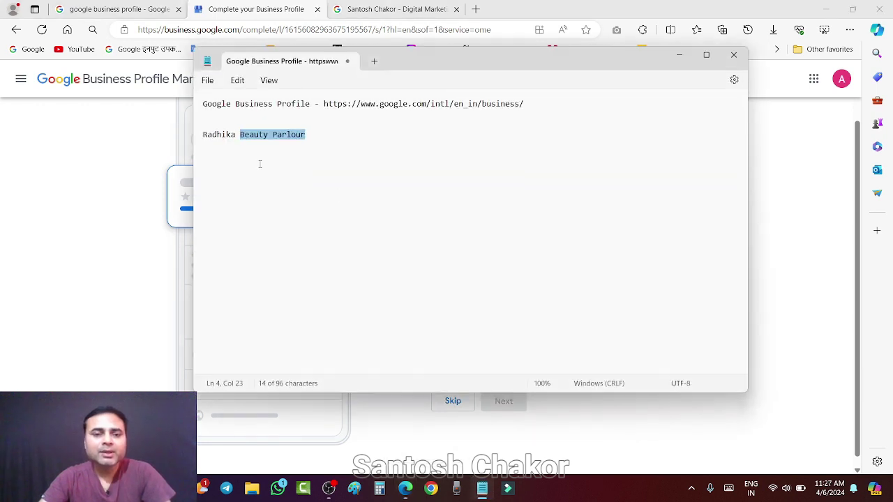
Click into the description field, then append ' in Nashik Road' to the Radhika Beauty Parlour line in Notepad.
{"action": "left_click", "coordinate": [219, 135]}
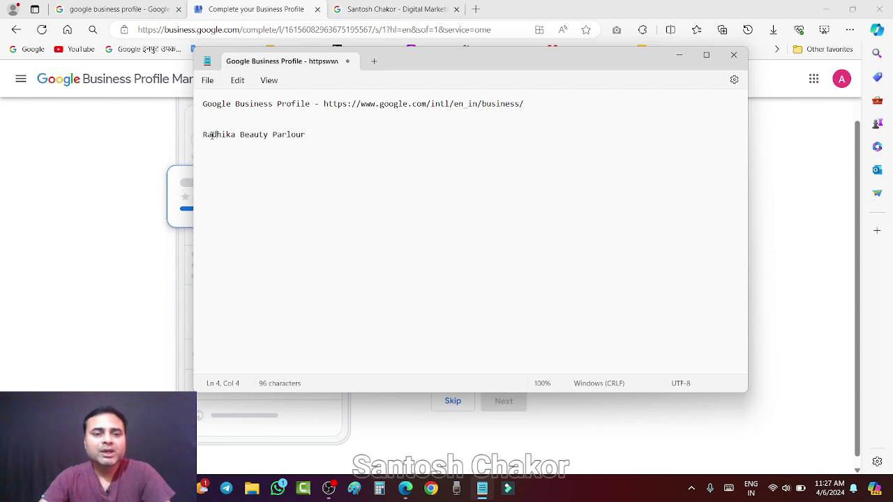
{"action": "left_click_drag", "start_coordinate": [203, 134], "coordinate": [306, 135]}
{"action": "triple_click", "coordinate": [306, 135]}
{"action": "left_click", "coordinate": [310, 135]}
{"action": "left_click_drag", "start_coordinate": [203, 134], "coordinate": [307, 134]}
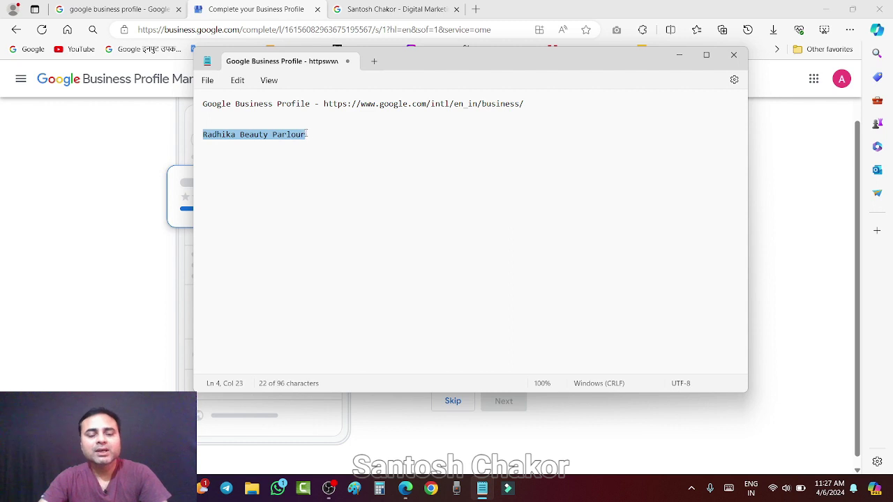
{"action": "left_click", "coordinate": [328, 137]}
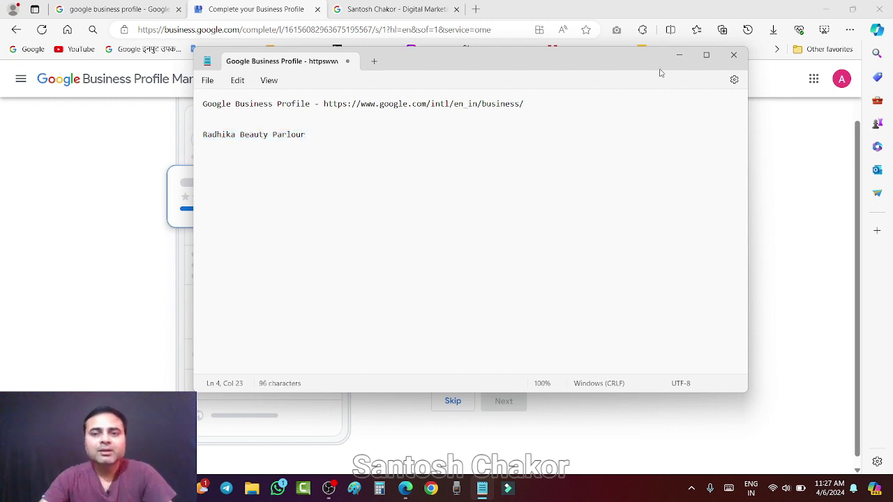
{"action": "left_click", "coordinate": [679, 54]}
{"action": "left_click", "coordinate": [448, 261]}
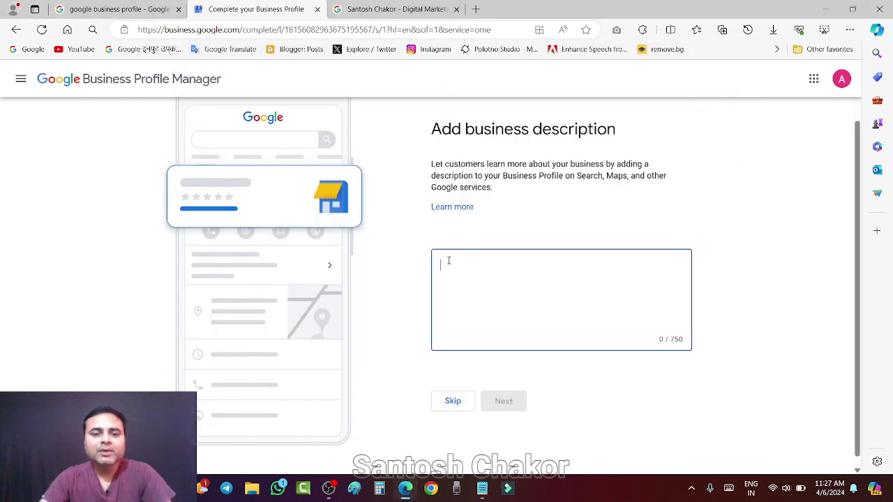
{"action": "left_click", "coordinate": [482, 488]}
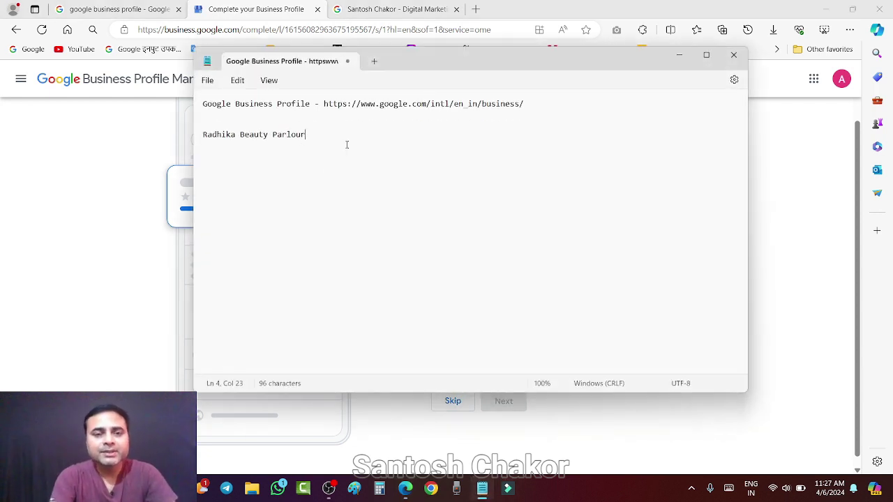
{"action": "type", "text": ", "}
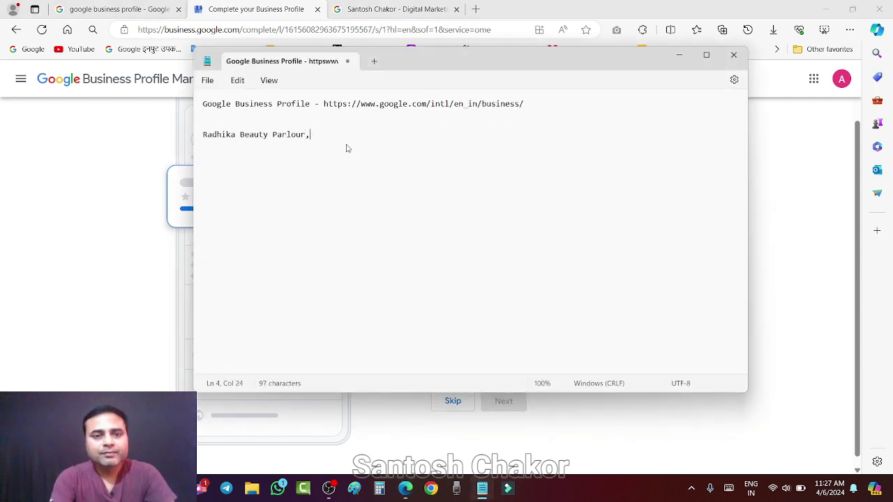
{"action": "key", "text": "BackSpace"}
{"action": "key", "text": "BackSpace"}
{"action": "type", "text": " in "}
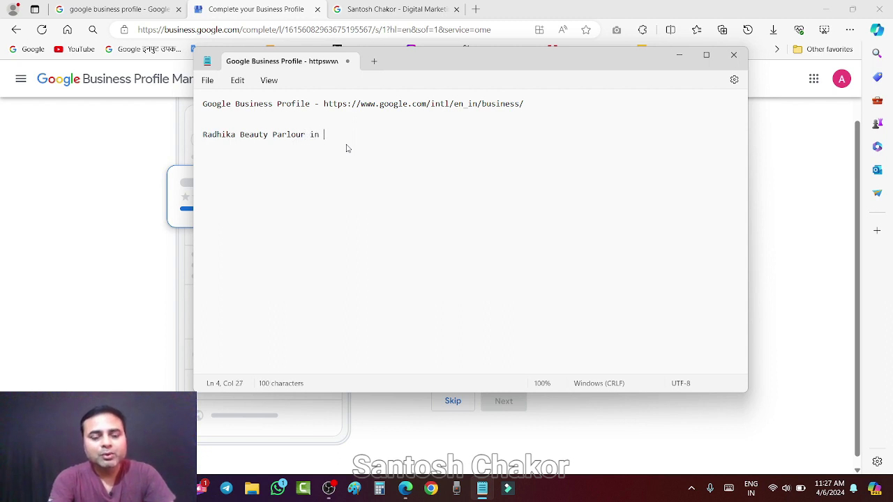
{"action": "type", "text": "Nashik"}
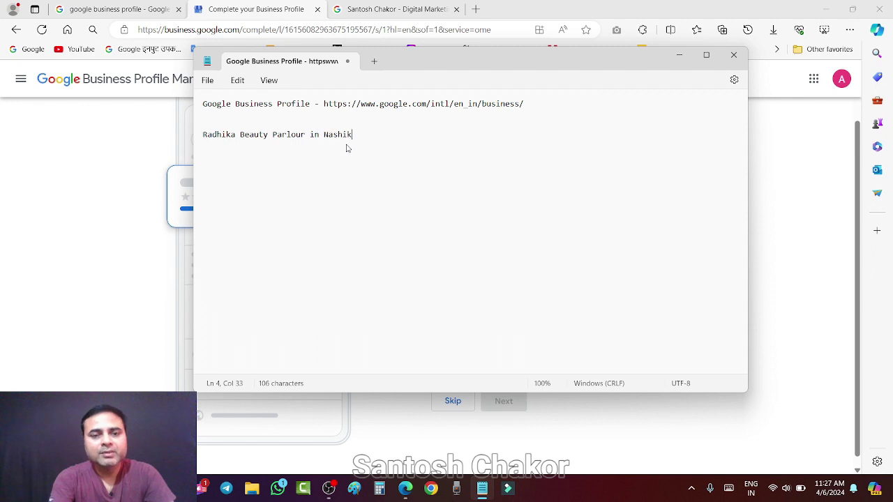
{"action": "type", "text": " Road"}
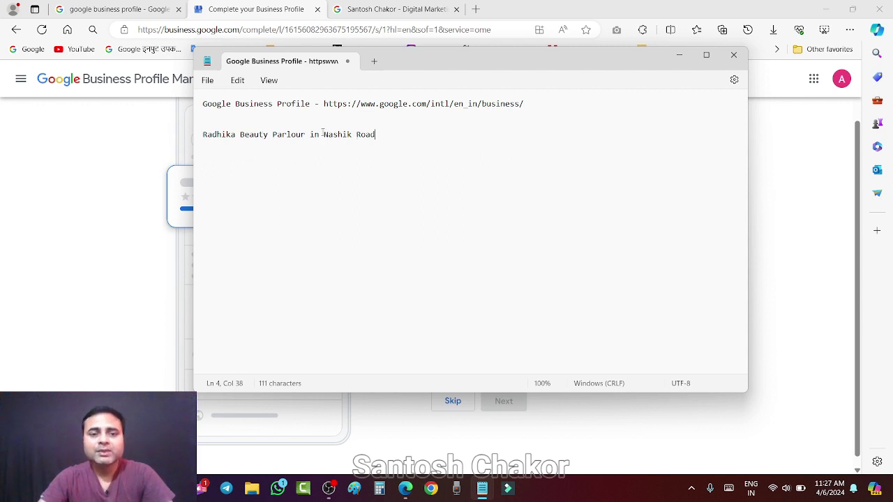
Highlight parts of the 'Radhika Beauty Parlour in Nashik Road' line to review it.
{"action": "left_click_drag", "start_coordinate": [324, 134], "coordinate": [375, 138]}
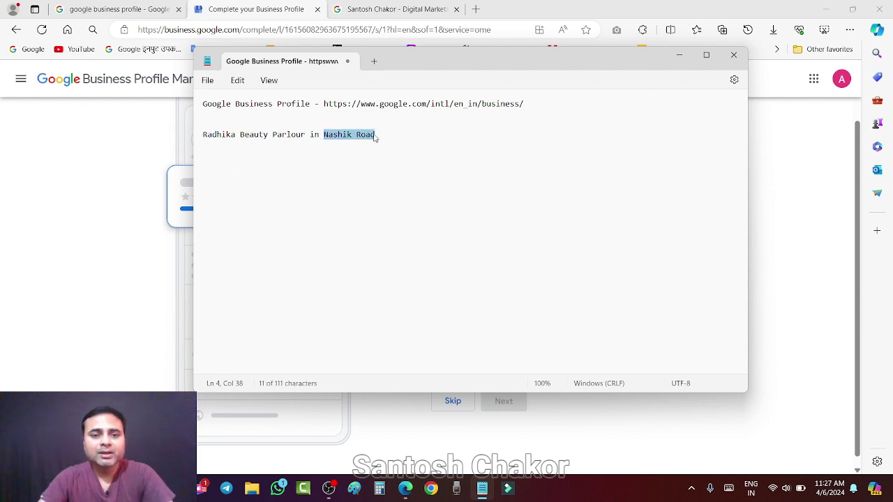
{"action": "left_click_drag", "start_coordinate": [207, 136], "coordinate": [305, 136]}
{"action": "left_click", "coordinate": [244, 134]}
{"action": "left_click_drag", "start_coordinate": [242, 134], "coordinate": [305, 135]}
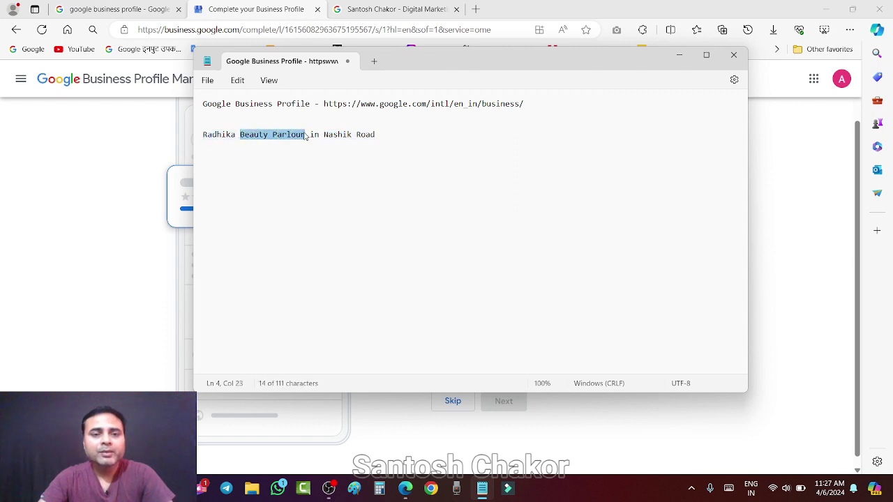
{"action": "left_click", "coordinate": [386, 141]}
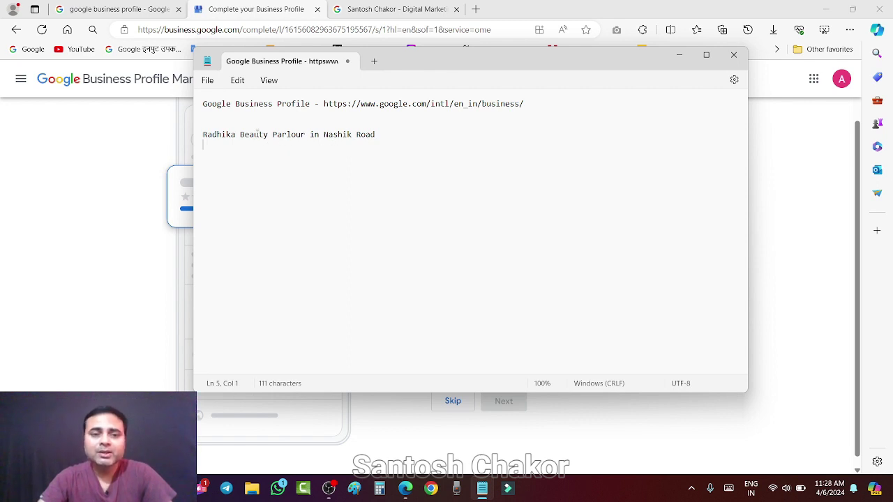
{"action": "left_click_drag", "start_coordinate": [203, 134], "coordinate": [305, 137]}
{"action": "left_click", "coordinate": [327, 134]}
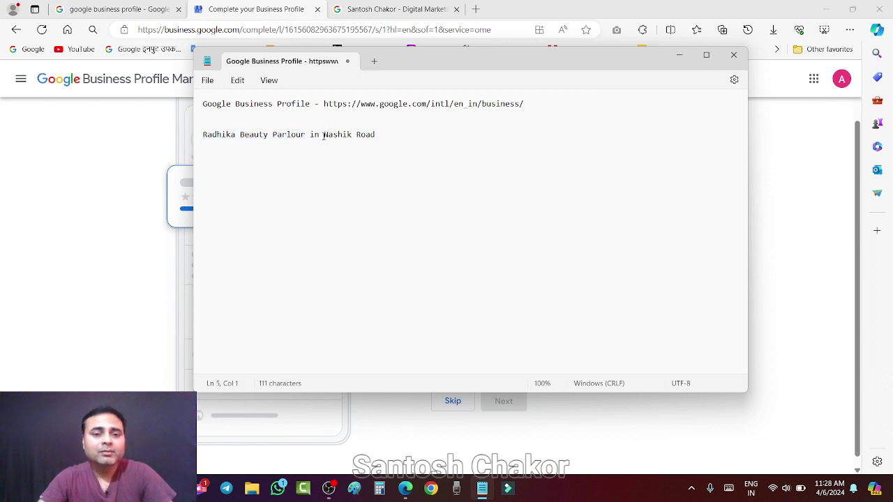
{"action": "mouse_move", "coordinate": [323, 135]}
{"action": "left_mouse_down"}
{"action": "mouse_move", "coordinate": [384, 141]}
{"action": "mouse_move", "coordinate": [323, 140]}
{"action": "left_mouse_up"}
{"action": "left_click", "coordinate": [369, 136]}
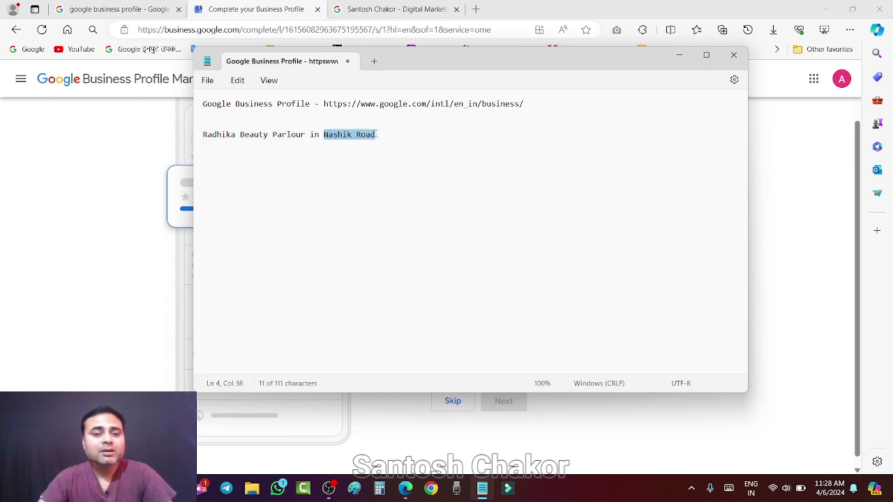
{"action": "left_click", "coordinate": [385, 137]}
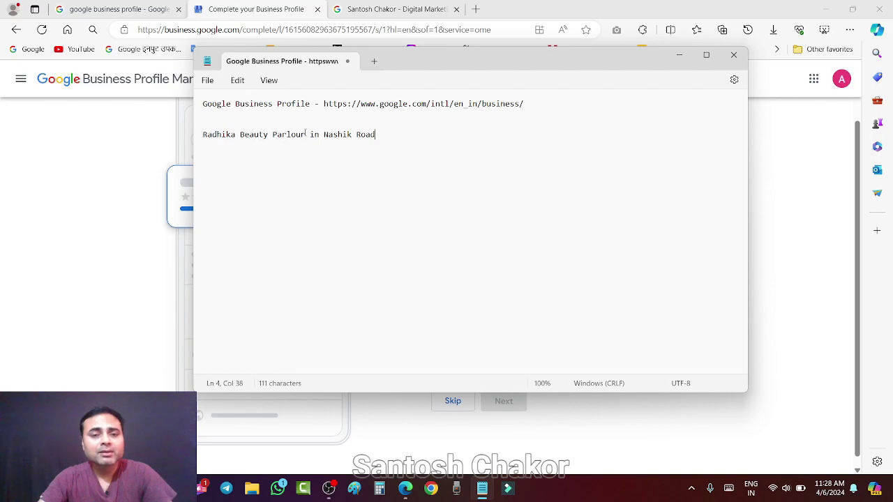
Edit the search query to 'Digital Marketing Services in Nashik Road' and run it.
{"action": "left_click", "coordinate": [679, 54]}
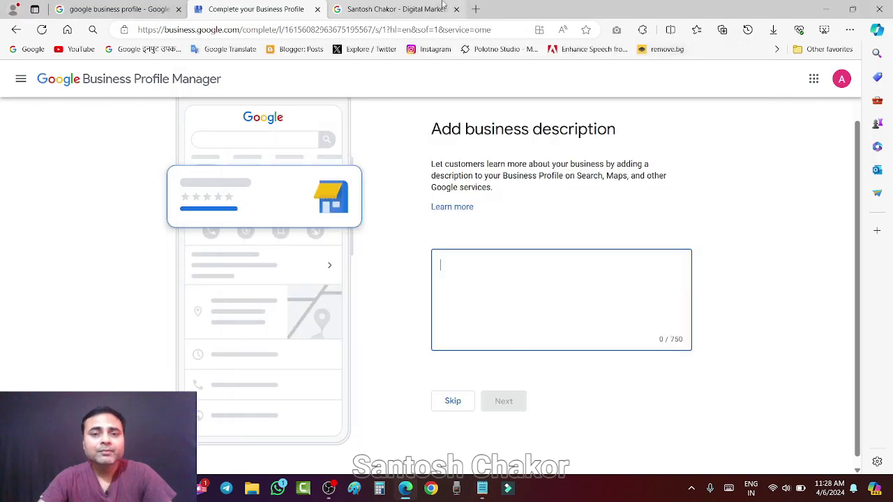
{"action": "key", "text": "ctrl+Tab"}
{"action": "scroll", "coordinate": [393, 226], "scroll_direction": "down", "scroll_amount": 5}
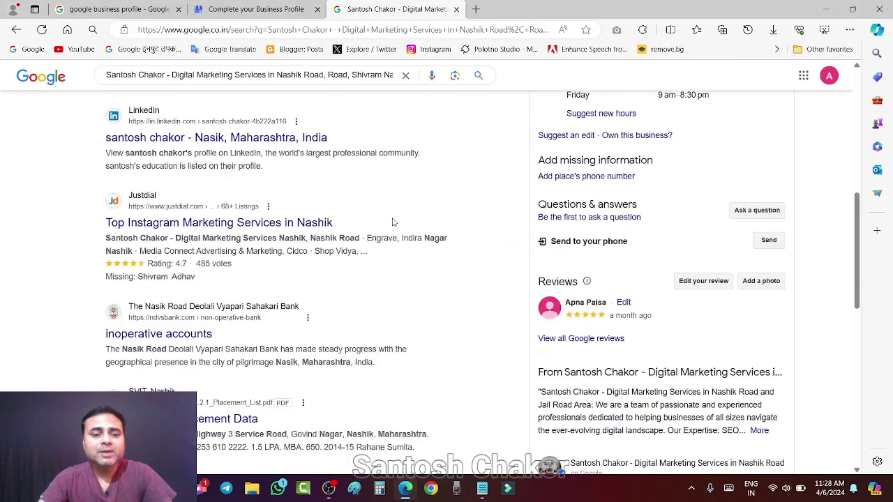
{"action": "scroll", "coordinate": [405, 219], "scroll_direction": "up", "scroll_amount": 6}
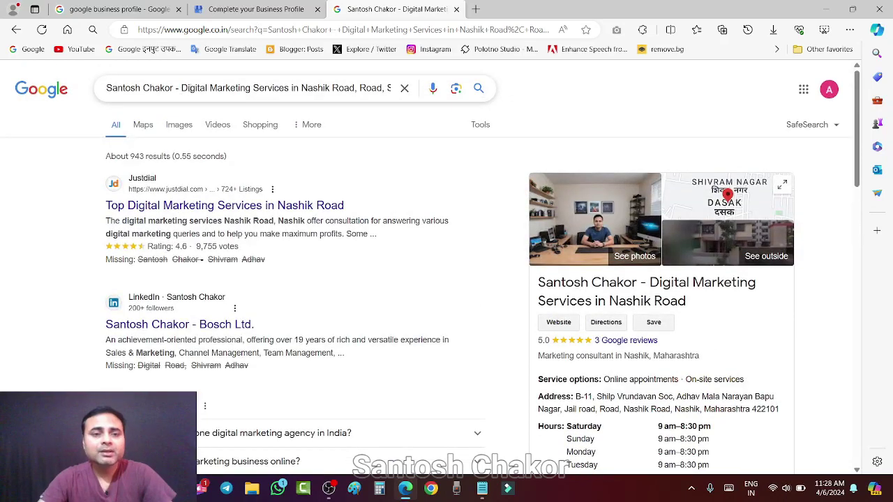
{"action": "left_click_drag", "start_coordinate": [183, 88], "coordinate": [105, 88]}
{"action": "key", "text": "BackSpace"}
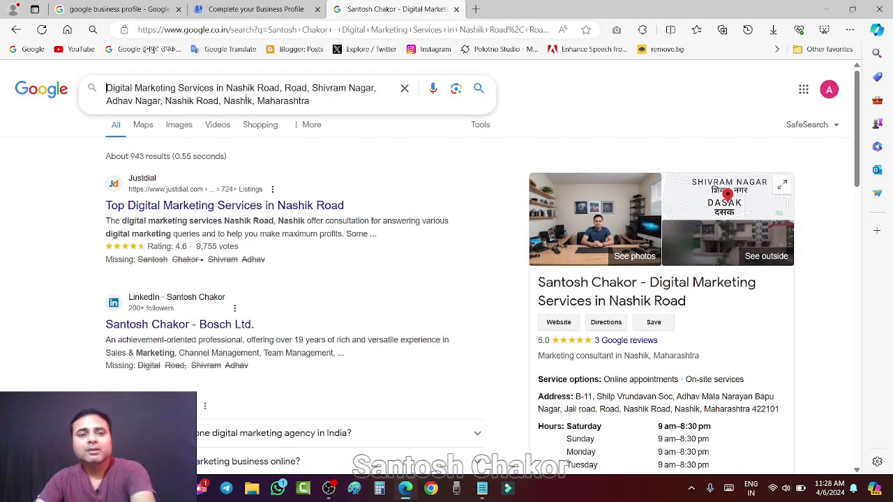
{"action": "left_click_drag", "start_coordinate": [321, 101], "coordinate": [284, 88]}
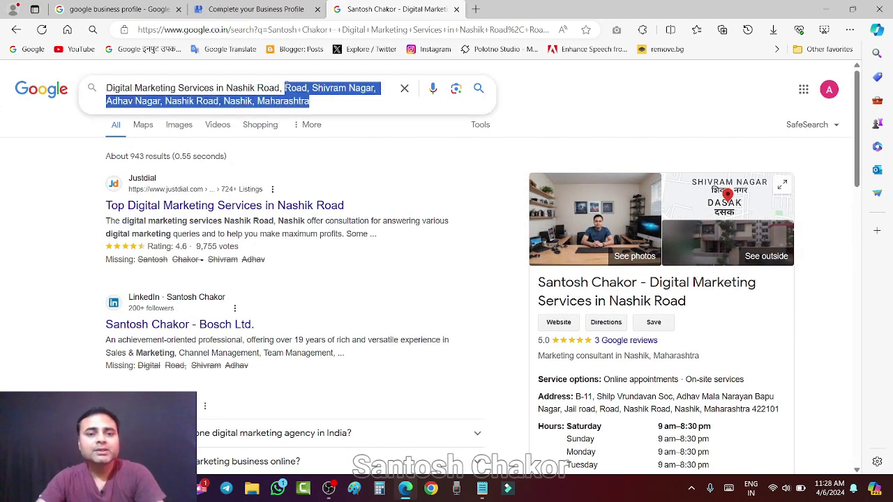
{"action": "key", "text": "BackSpace"}
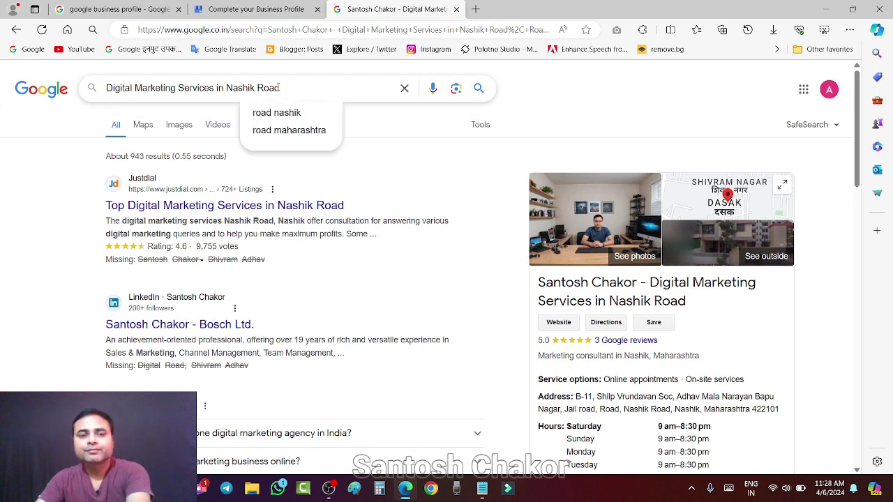
{"action": "key", "text": "Return"}
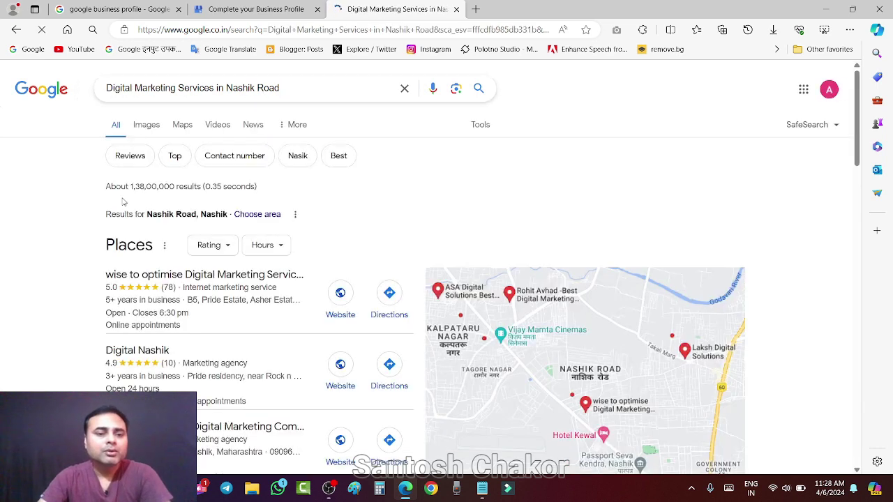
Browse the results and open More places to compare local listings.
{"action": "scroll", "coordinate": [111, 293], "scroll_direction": "down", "scroll_amount": 2}
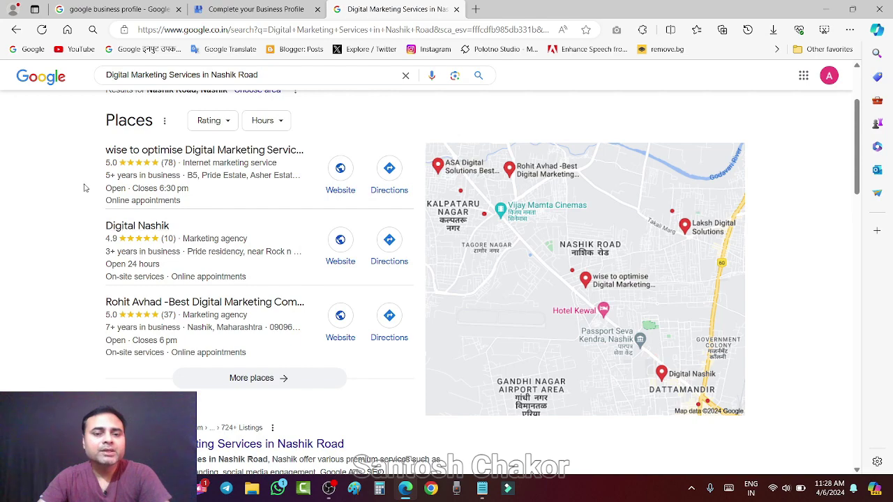
{"action": "scroll", "coordinate": [83, 189], "scroll_direction": "up", "scroll_amount": 2}
{"action": "left_click", "coordinate": [637, 344]}
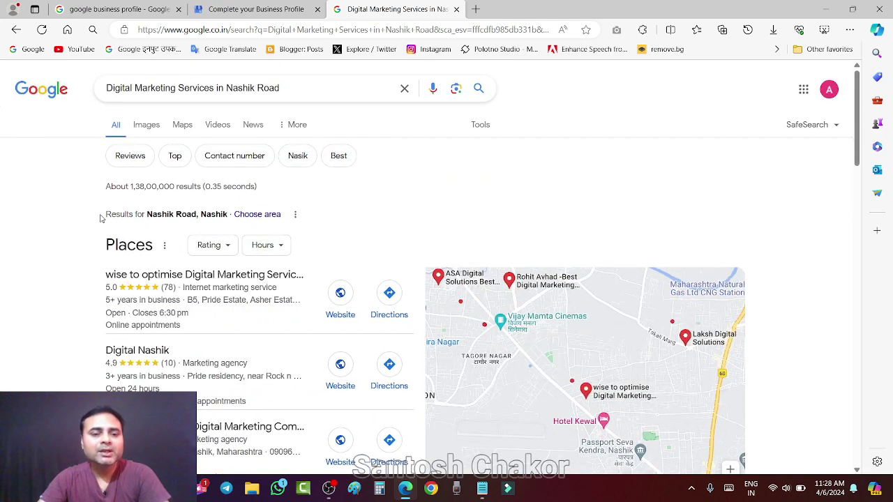
{"action": "scroll", "coordinate": [98, 223], "scroll_direction": "down", "scroll_amount": 3}
{"action": "scroll", "coordinate": [96, 234], "scroll_direction": "up", "scroll_amount": 2}
{"action": "scroll", "coordinate": [93, 244], "scroll_direction": "down", "scroll_amount": 2}
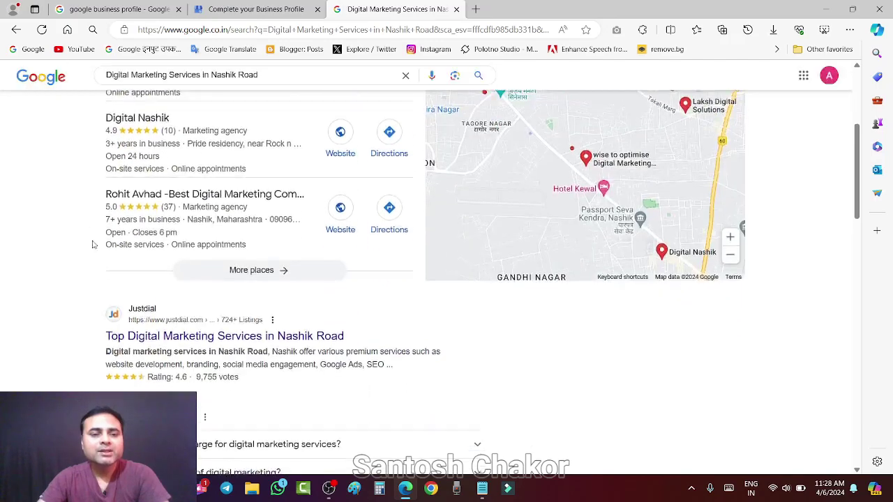
{"action": "left_click", "coordinate": [252, 254]}
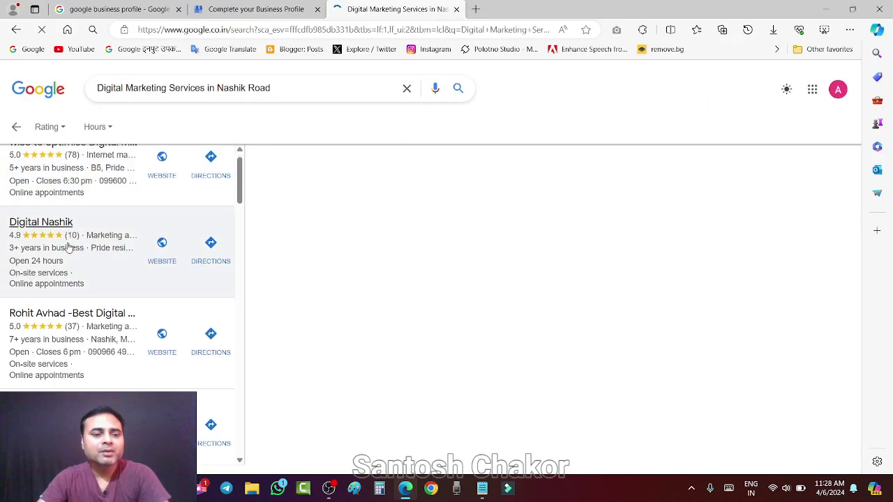
{"action": "scroll", "coordinate": [70, 249], "scroll_direction": "down", "scroll_amount": 10}
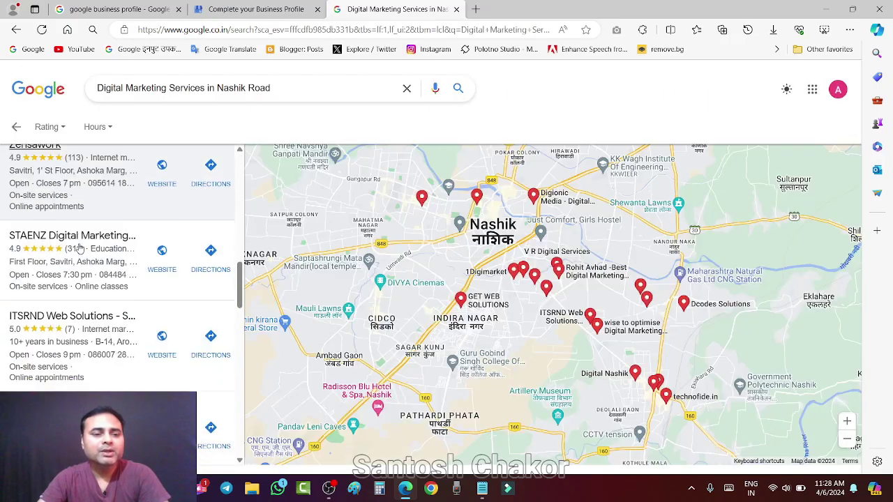
{"action": "scroll", "coordinate": [80, 249], "scroll_direction": "up", "scroll_amount": 8}
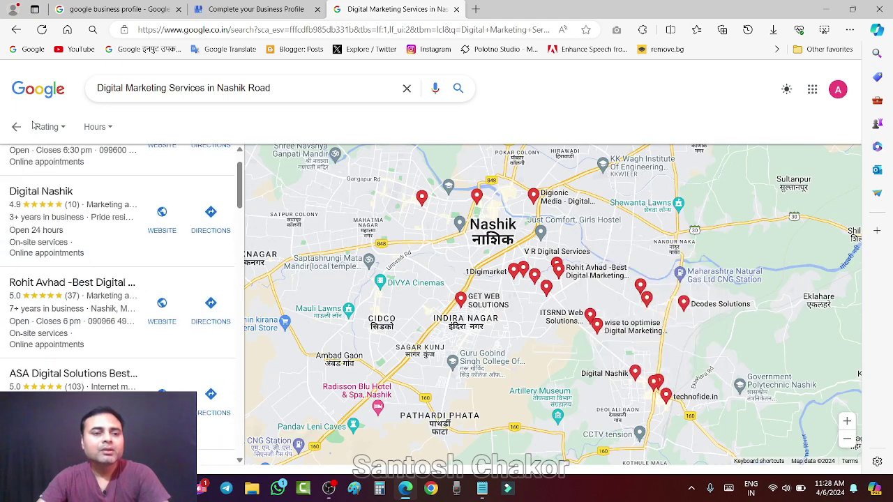
Go back to the earlier search results, then return to the business description form.
{"action": "left_click", "coordinate": [28, 89]}
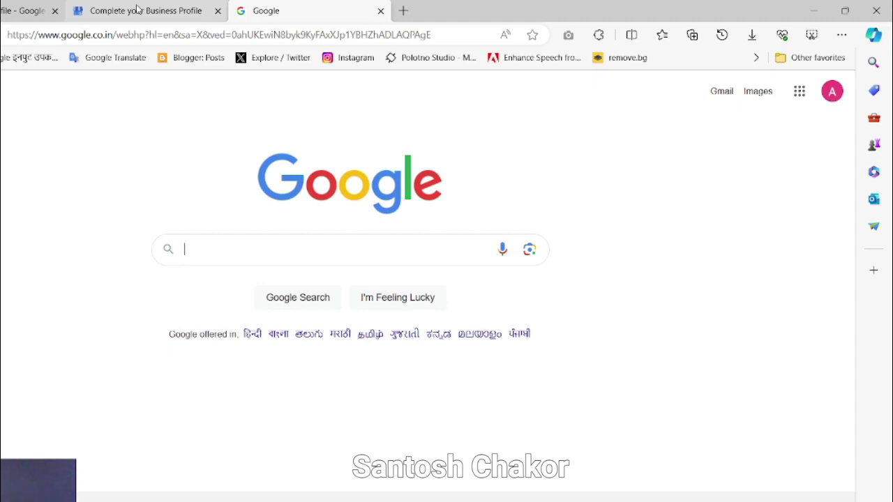
{"action": "left_click", "coordinate": [15, 30]}
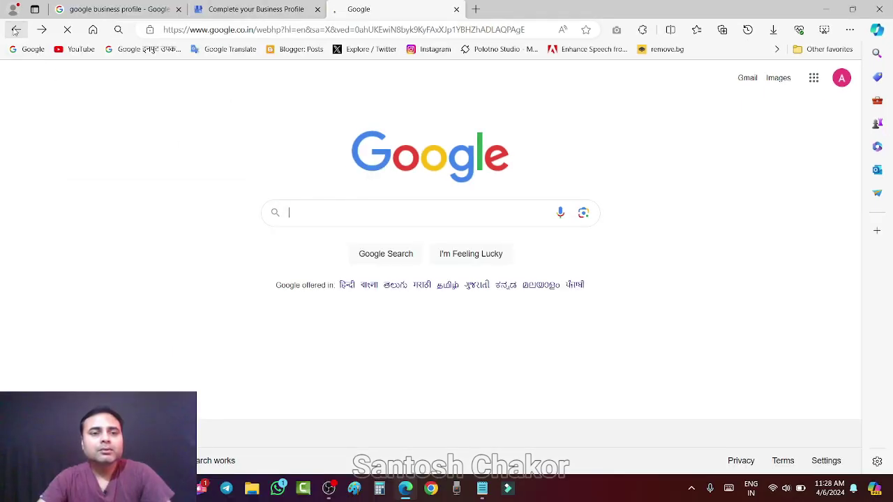
{"action": "left_click", "coordinate": [15, 30]}
{"action": "left_click", "coordinate": [15, 29]}
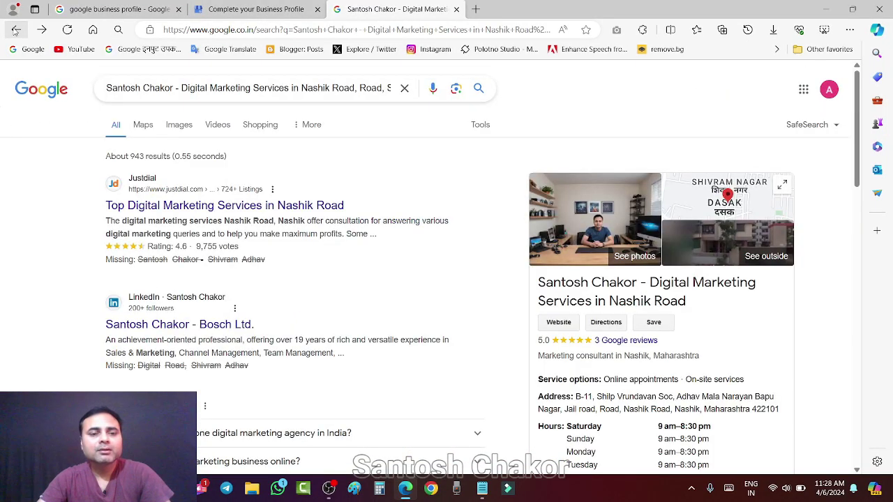
{"action": "left_click", "coordinate": [241, 9]}
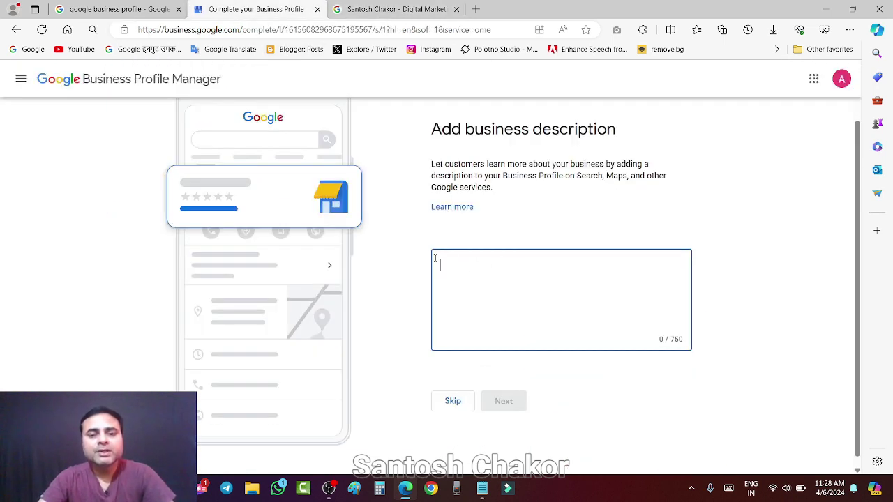
Start a new Gemini chat from favourites and type 'write description for'.
{"action": "left_click", "coordinate": [475, 9]}
{"action": "left_click", "coordinate": [778, 50]}
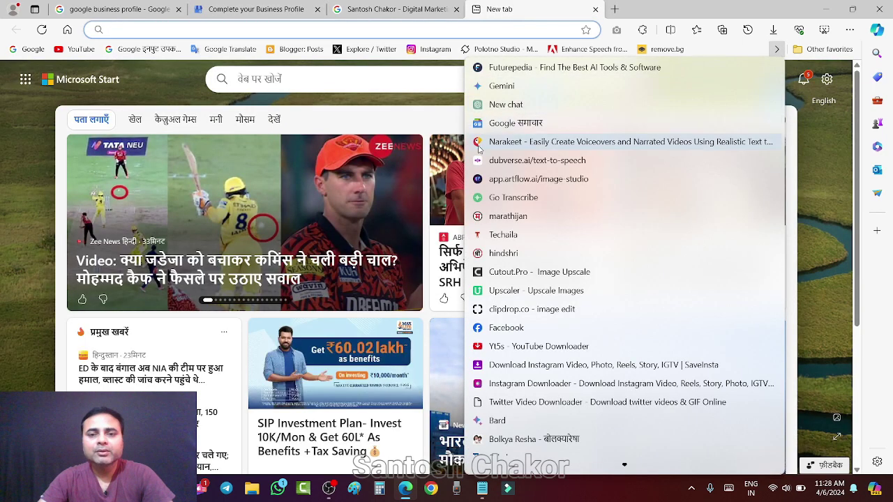
{"action": "left_click", "coordinate": [519, 106]}
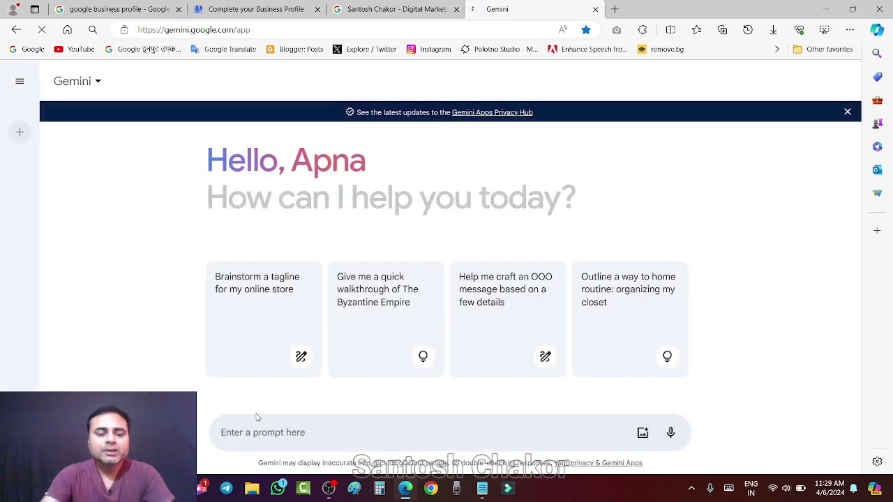
{"action": "type", "text": "w"}
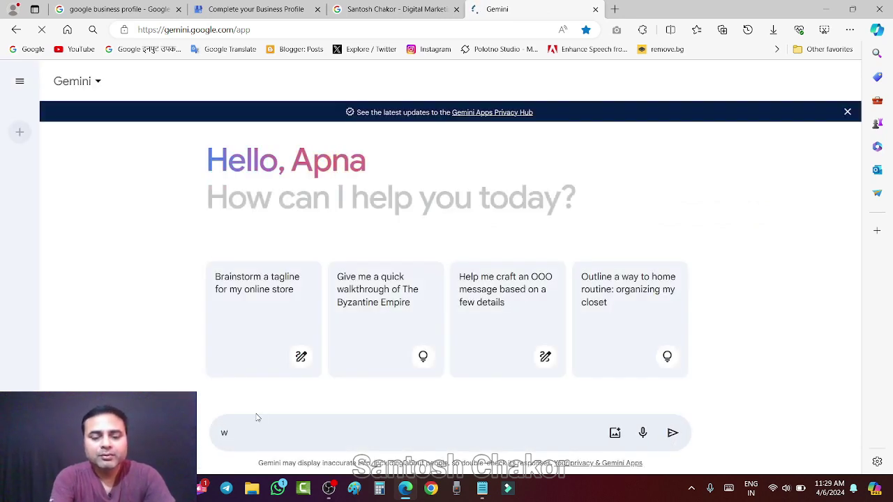
{"action": "type", "text": "rite descript"}
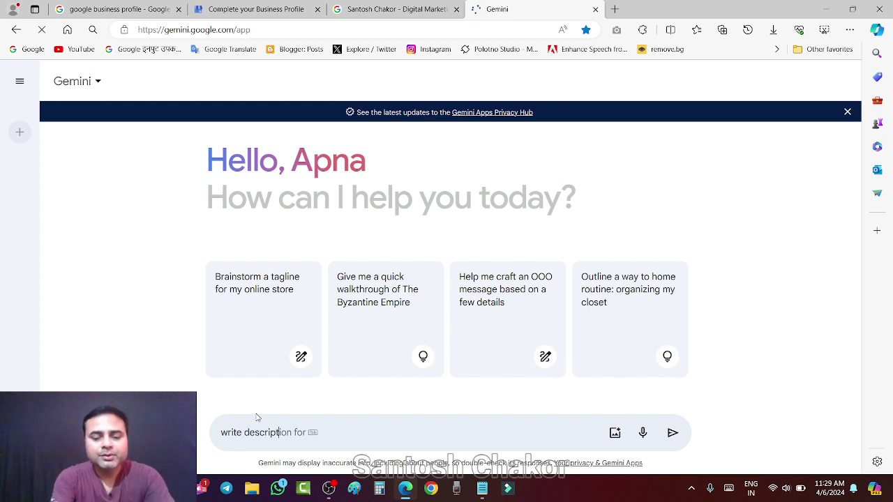
{"action": "type", "text": "ion"}
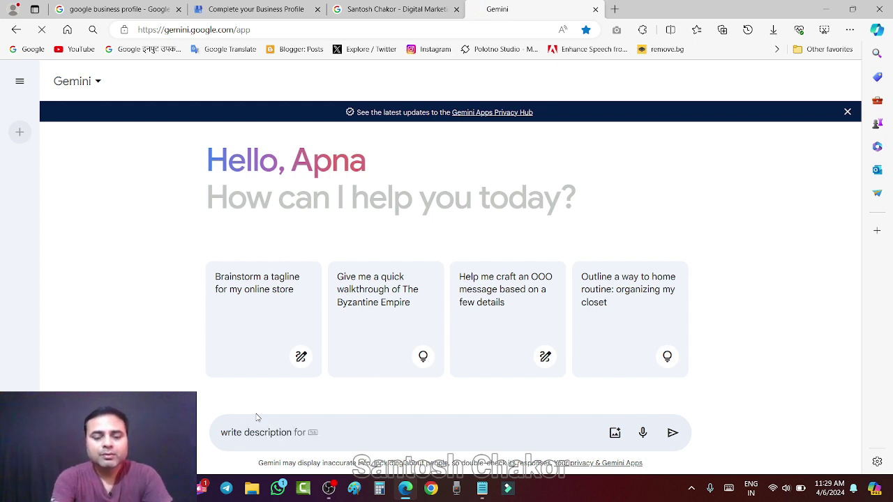
{"action": "type", "text": " for"}
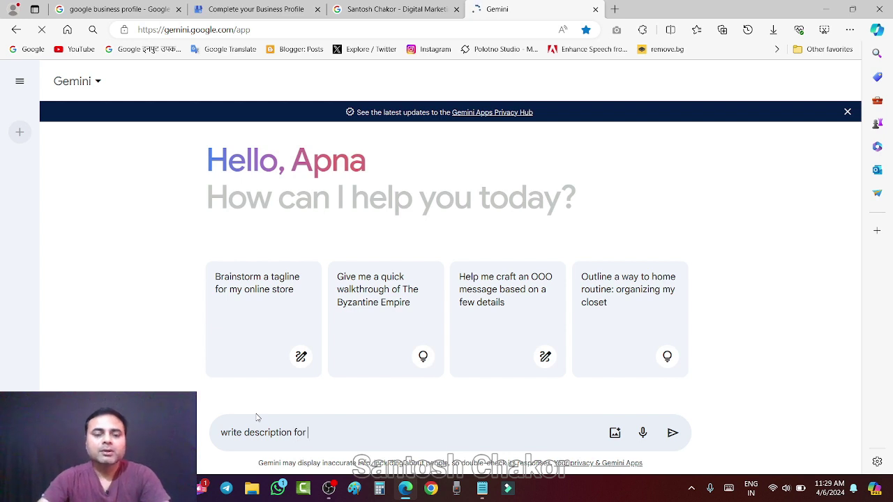
Paste 'Radhika Beauty Parlour in Nashik Road' from the notes into the prompt, ending with a period.
{"action": "left_click", "coordinate": [482, 488]}
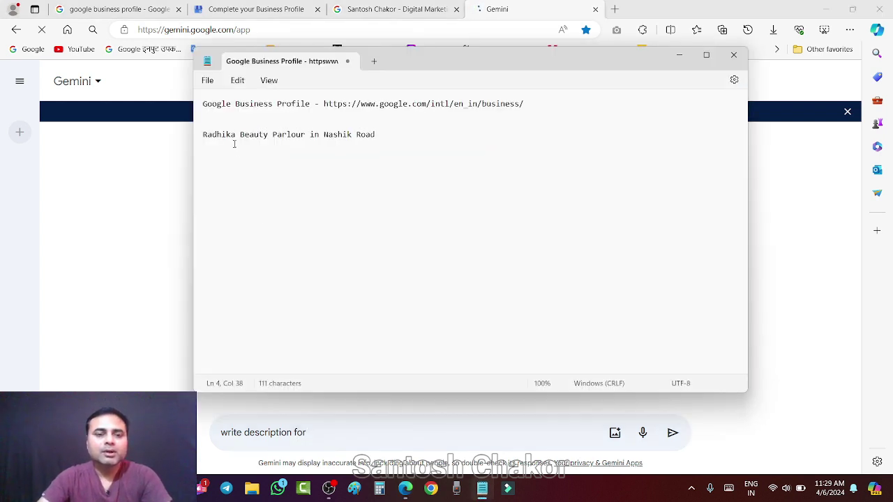
{"action": "left_click_drag", "start_coordinate": [205, 138], "coordinate": [378, 134]}
{"action": "key", "text": "ctrl+c"}
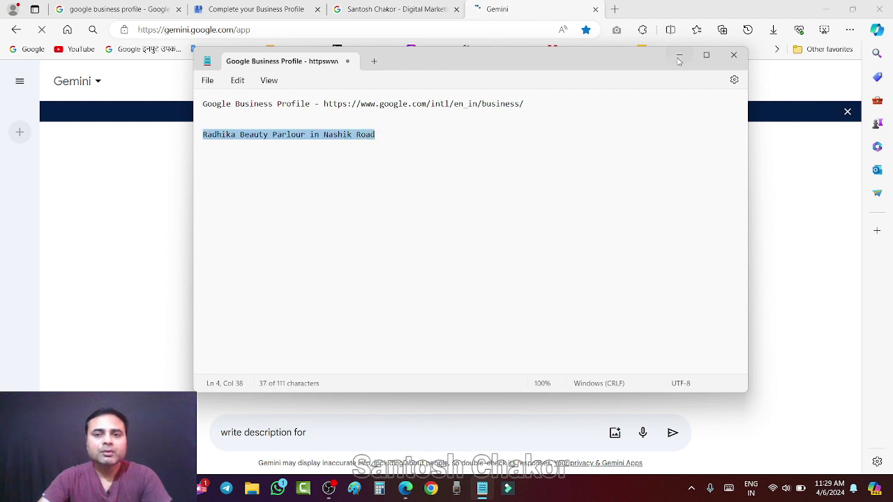
{"action": "left_click", "coordinate": [678, 54]}
{"action": "key", "text": "ctrl+v"}
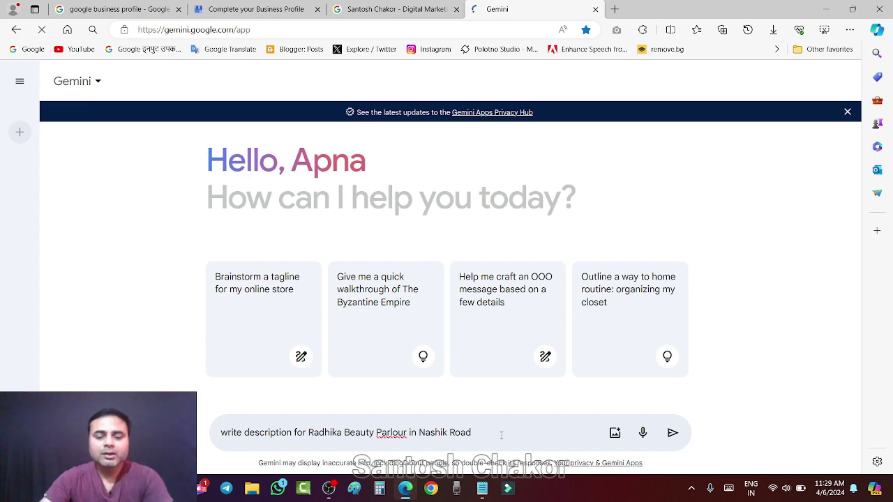
{"action": "type", "text": "."}
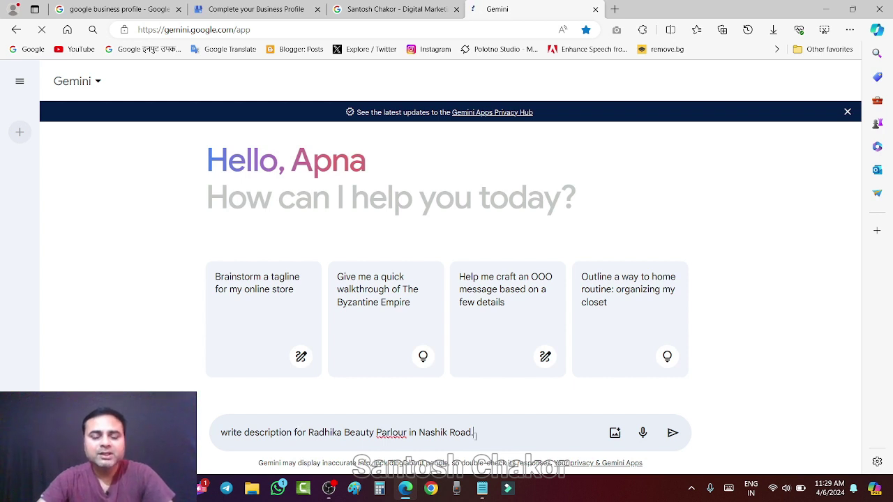
Send the description request and review Gemini's reply and its alternative drafts.
{"action": "left_click", "coordinate": [672, 432]}
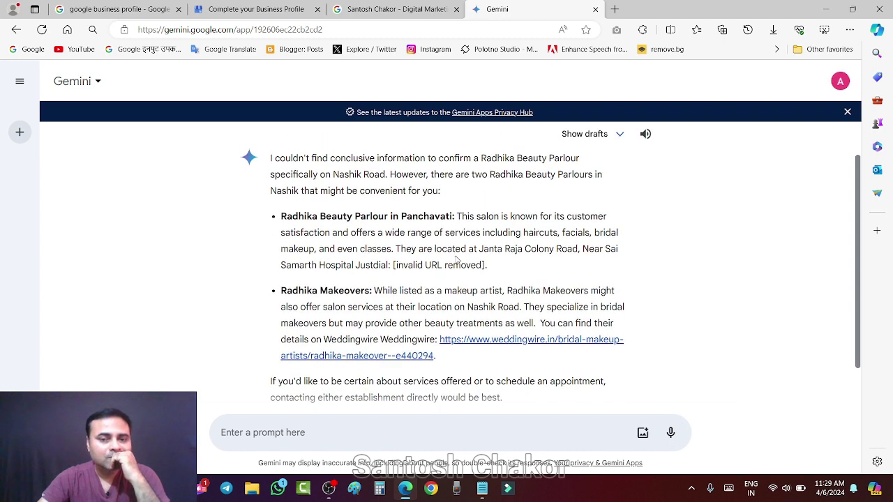
{"action": "scroll", "coordinate": [456, 260], "scroll_direction": "down", "scroll_amount": 2}
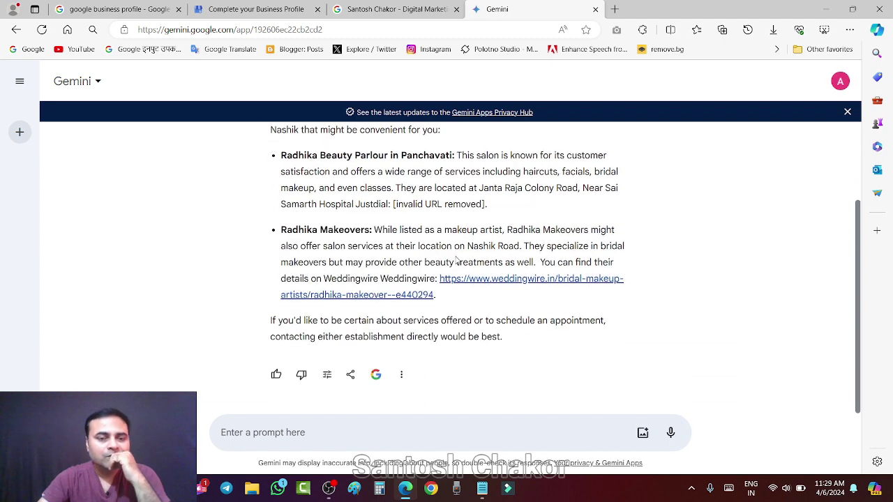
{"action": "scroll", "coordinate": [457, 259], "scroll_direction": "up", "scroll_amount": 2}
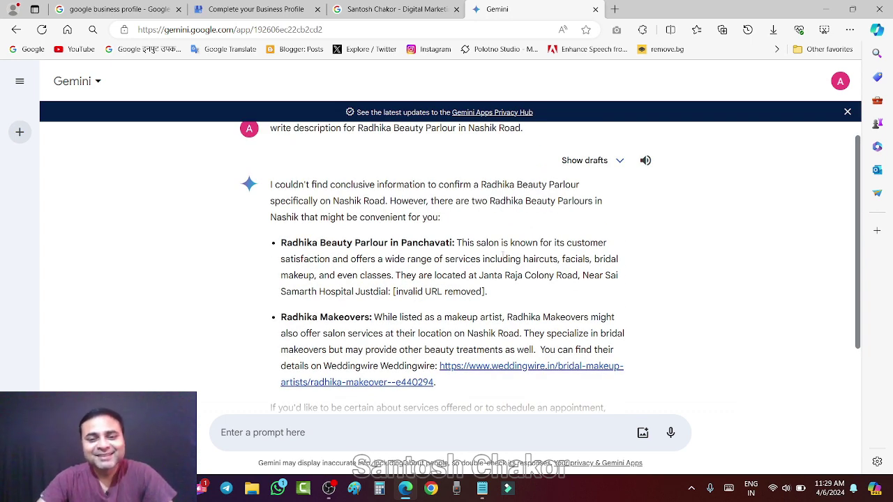
{"action": "left_click", "coordinate": [572, 161]}
Edit the prompt to insert 'Local SEO' (typed 'Lpcal SEO') before 'description'.
{"action": "left_click", "coordinate": [538, 148]}
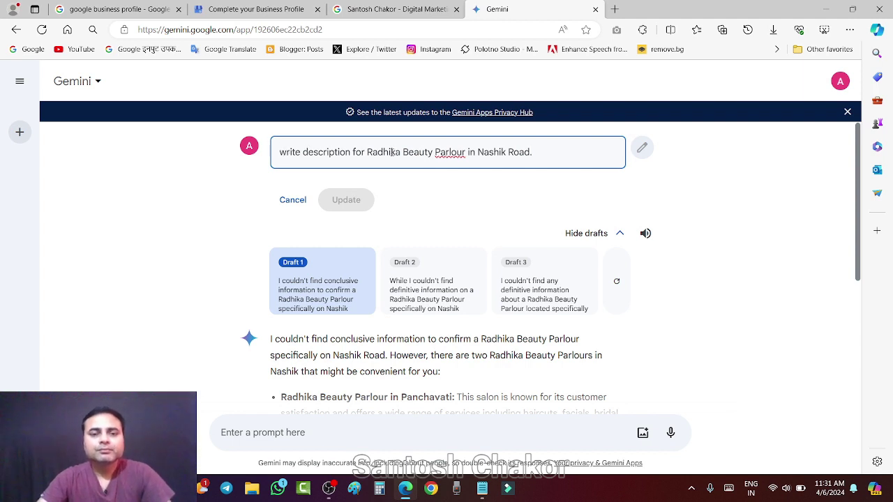
{"action": "left_click", "coordinate": [305, 152]}
{"action": "type", "text": "Lpc"}
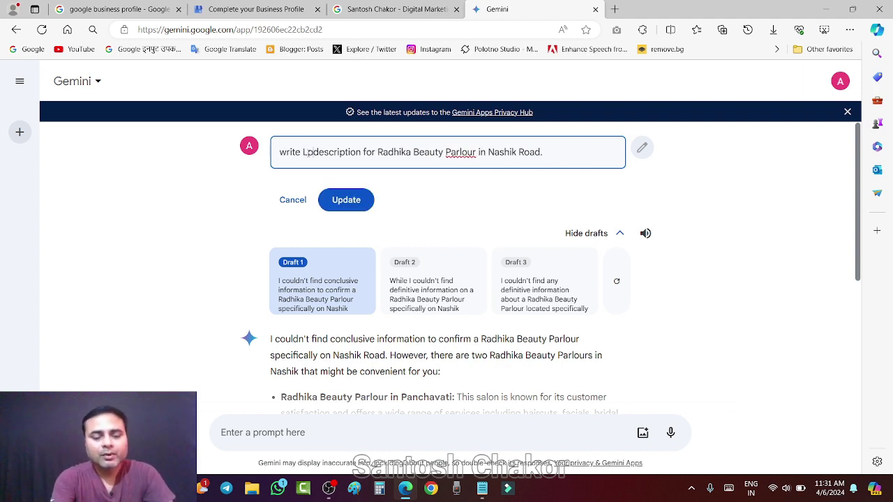
{"action": "type", "text": "al SEO"}
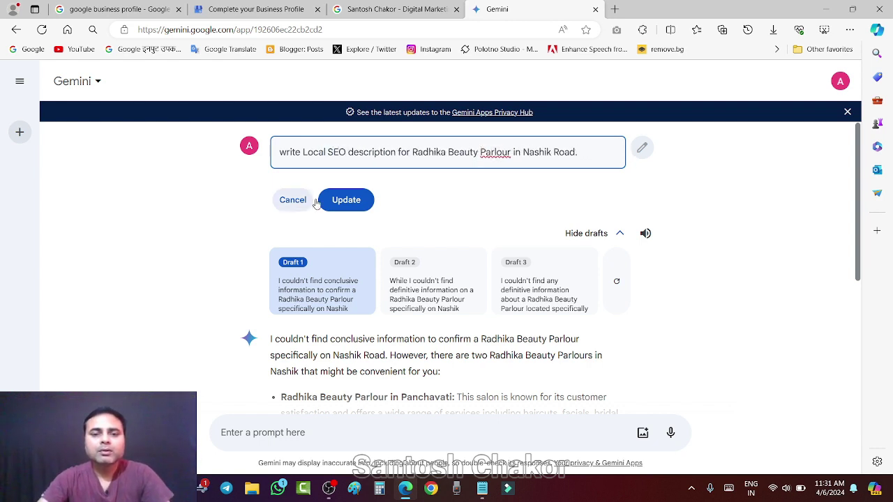
Regenerate Gemini's answer and select the headline 'Pamper Yourself at Radhika Beauty Parlour in Nashik Road'.
{"action": "left_click", "coordinate": [349, 200]}
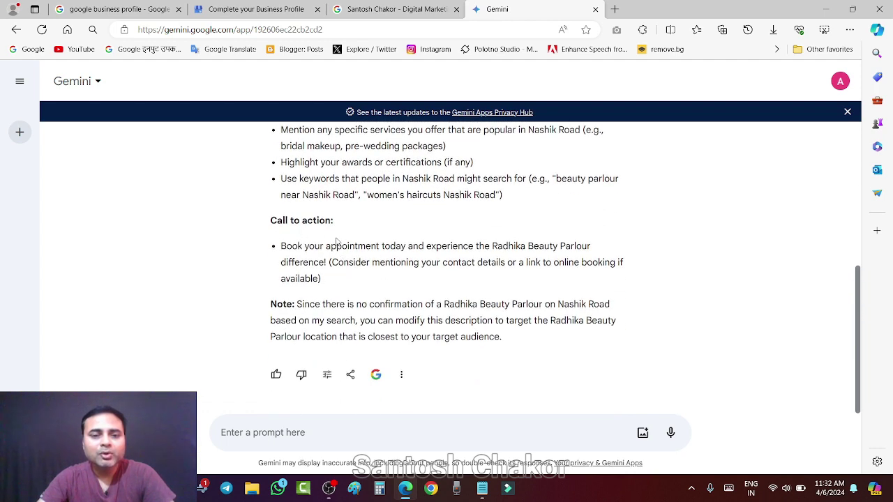
{"action": "scroll", "coordinate": [466, 288], "scroll_direction": "up", "scroll_amount": 4}
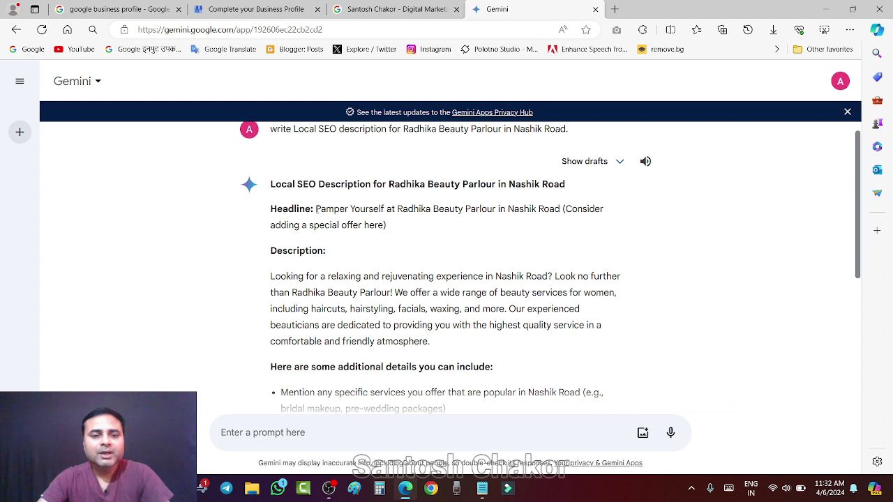
{"action": "left_click_drag", "start_coordinate": [315, 208], "coordinate": [560, 219]}
{"action": "key", "text": "ctrl+c"}
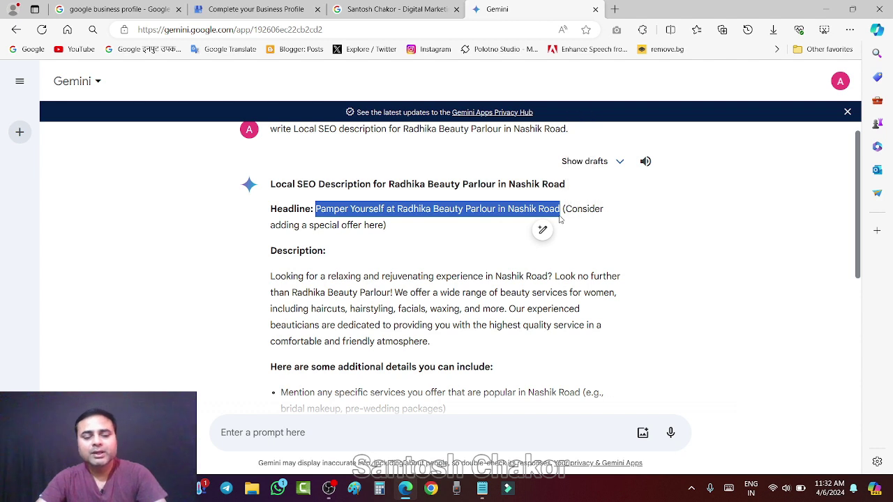
Paste Gemini's headline into the business description, ending it with a period and new line.
{"action": "left_click", "coordinate": [248, 8]}
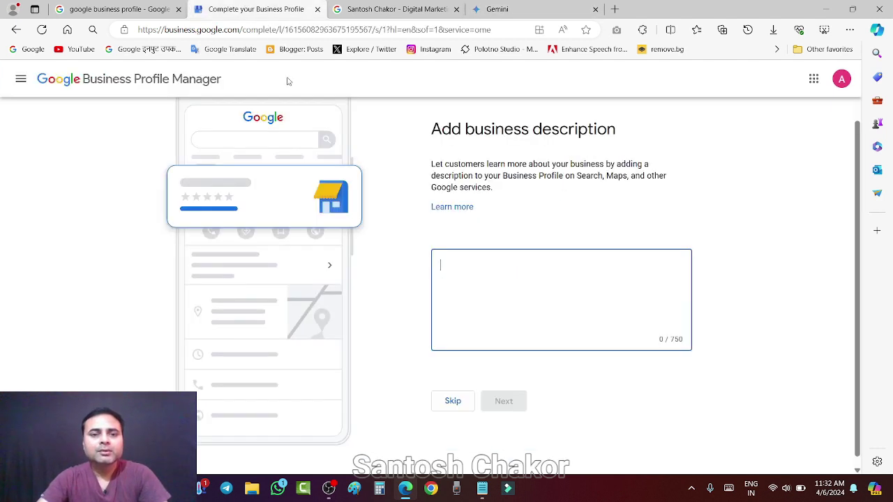
{"action": "key", "text": "ctrl+v"}
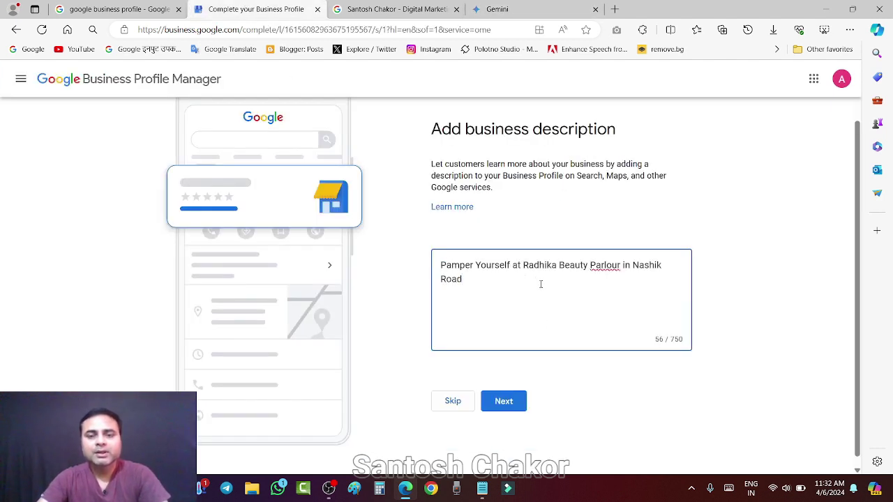
{"action": "type", "text": "."}
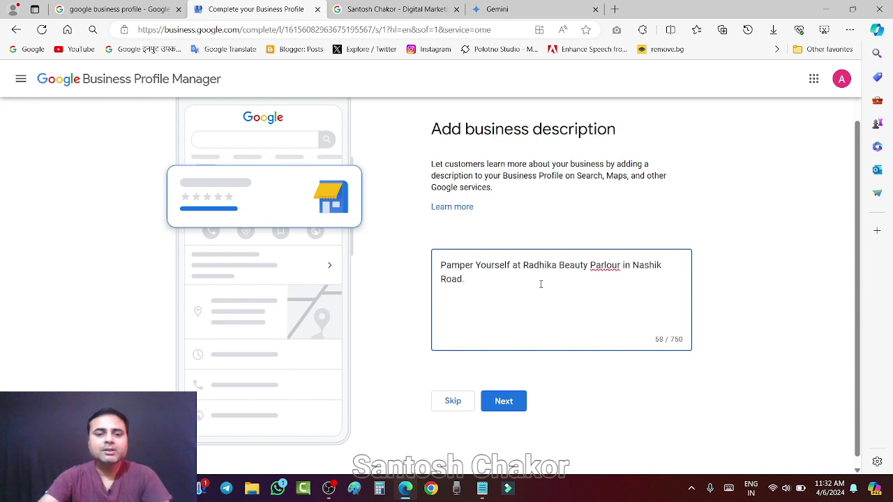
{"action": "key", "text": "Return"}
Copy Gemini's description paragraph and paste it below the headline, followed by a new line.
{"action": "left_click", "coordinate": [496, 9]}
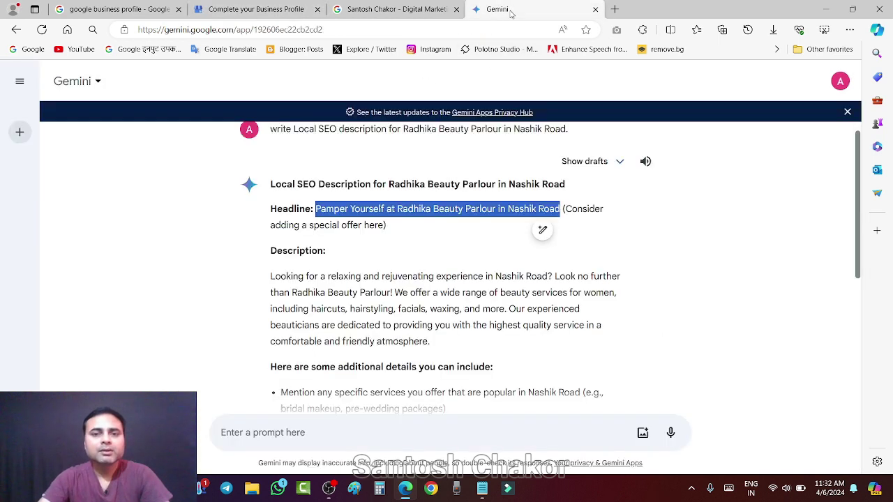
{"action": "left_click", "coordinate": [332, 278]}
{"action": "mouse_move", "coordinate": [270, 277]}
{"action": "left_mouse_down"}
{"action": "mouse_move", "coordinate": [427, 310]}
{"action": "mouse_move", "coordinate": [452, 325]}
{"action": "mouse_move", "coordinate": [457, 343]}
{"action": "left_mouse_up"}
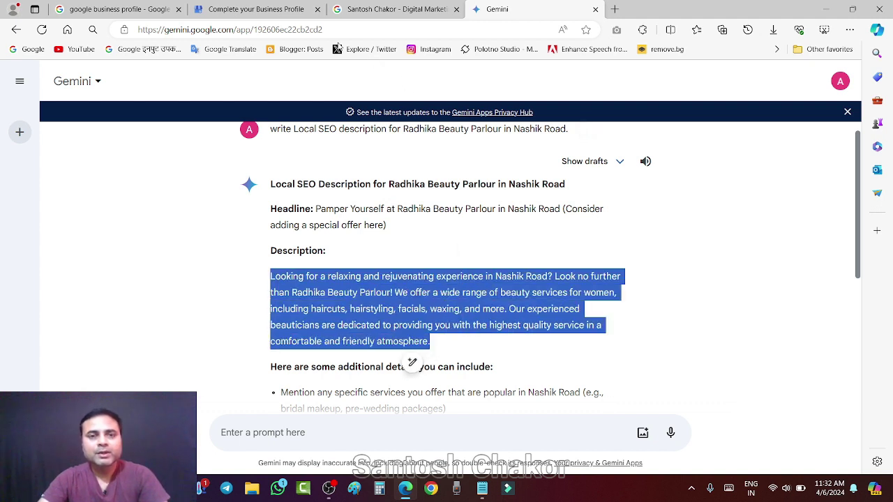
{"action": "left_click", "coordinate": [256, 9]}
{"action": "key", "text": "ctrl+v"}
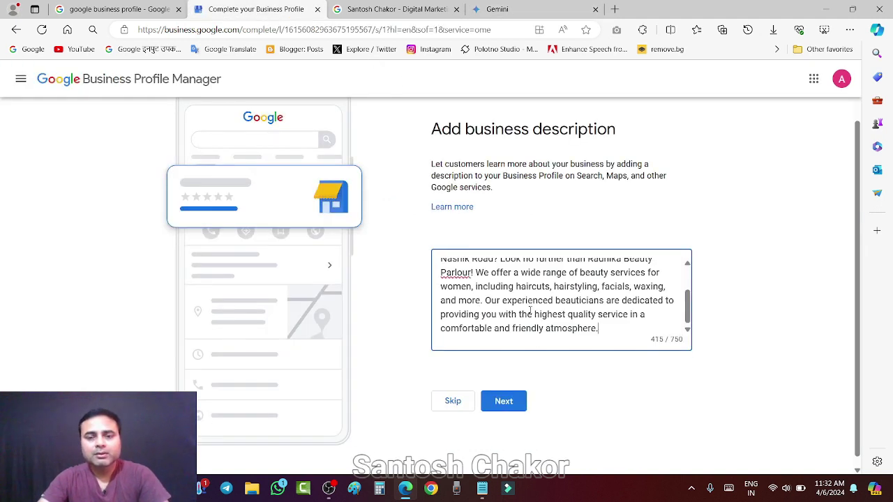
{"action": "scroll", "coordinate": [556, 314], "scroll_direction": "up", "scroll_amount": 3}
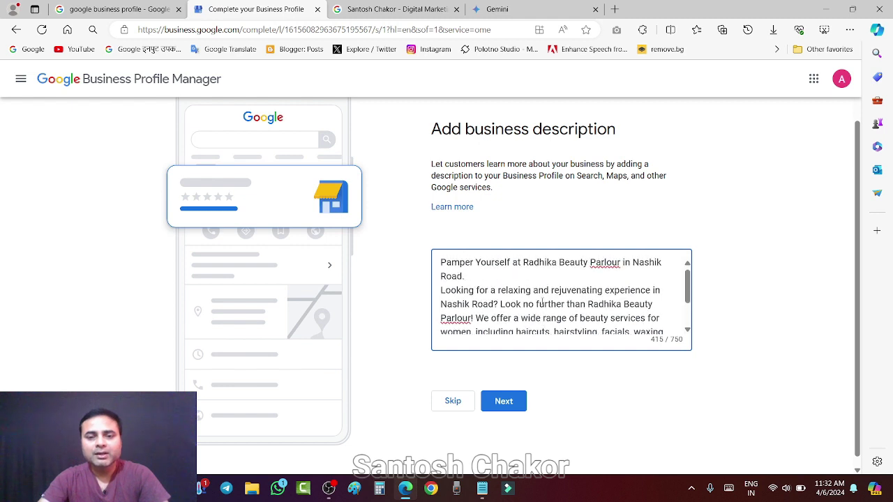
{"action": "scroll", "coordinate": [555, 313], "scroll_direction": "down", "scroll_amount": 1}
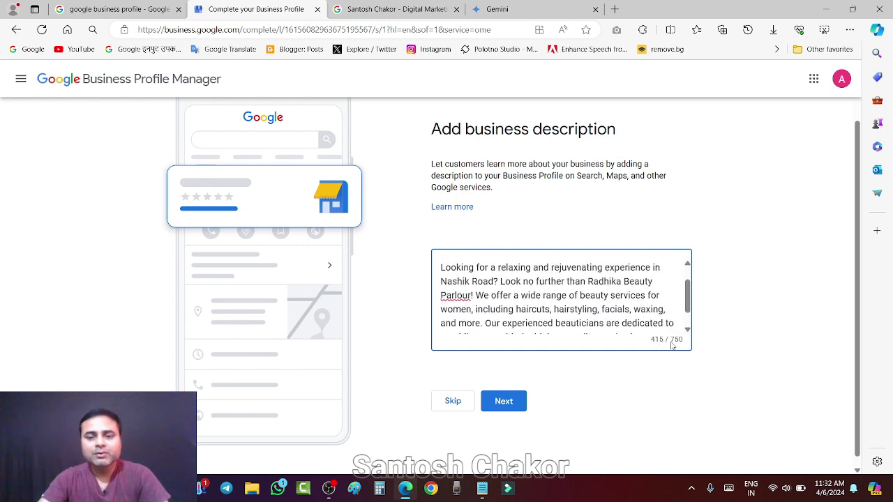
{"action": "scroll", "coordinate": [627, 330], "scroll_direction": "down", "scroll_amount": 2}
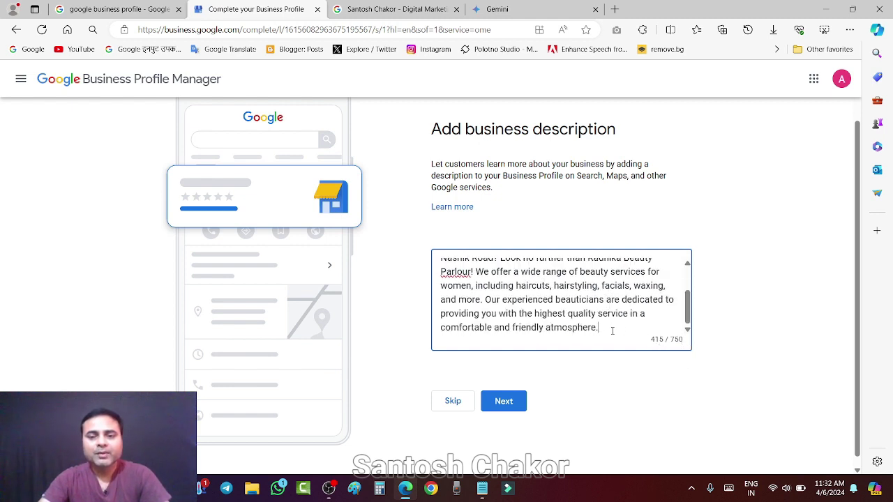
{"action": "key", "text": "Return"}
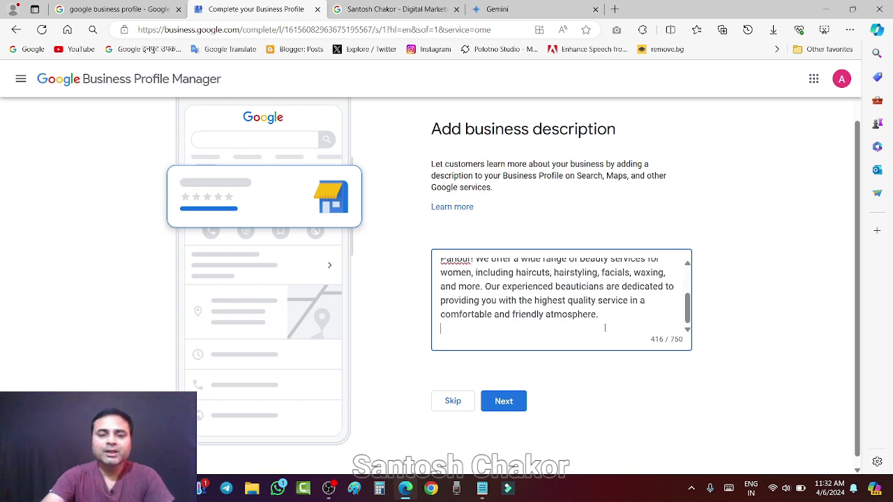
Add the 'Book your appointment' call to action after a blank line, reaching 498 characters.
{"action": "left_click", "coordinate": [488, 9]}
{"action": "scroll", "coordinate": [377, 337], "scroll_direction": "down", "scroll_amount": 3}
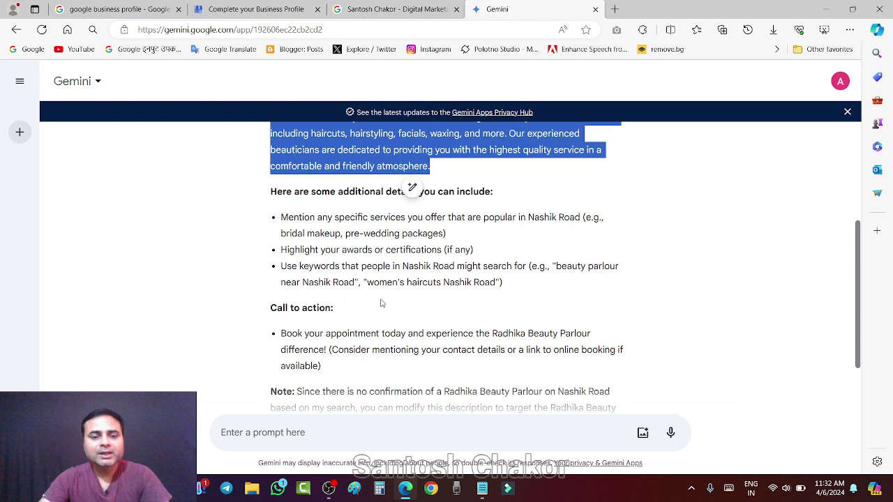
{"action": "left_click", "coordinate": [333, 235]}
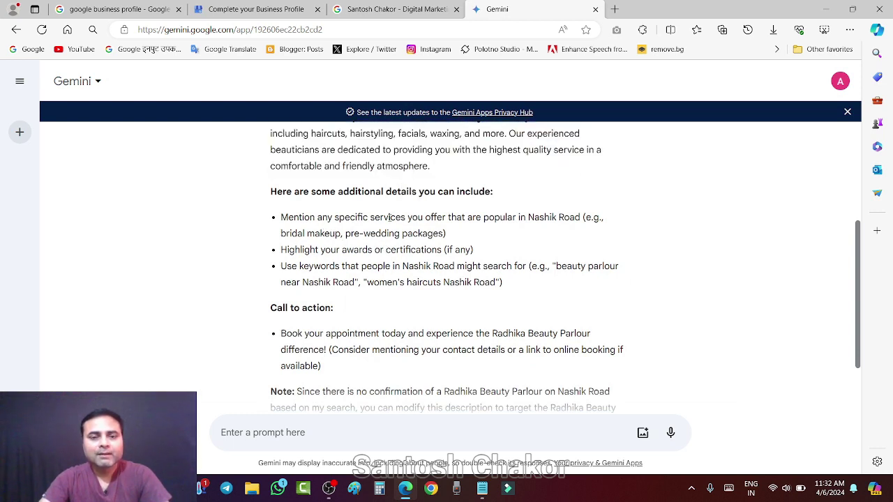
{"action": "scroll", "coordinate": [411, 252], "scroll_direction": "down", "scroll_amount": 2}
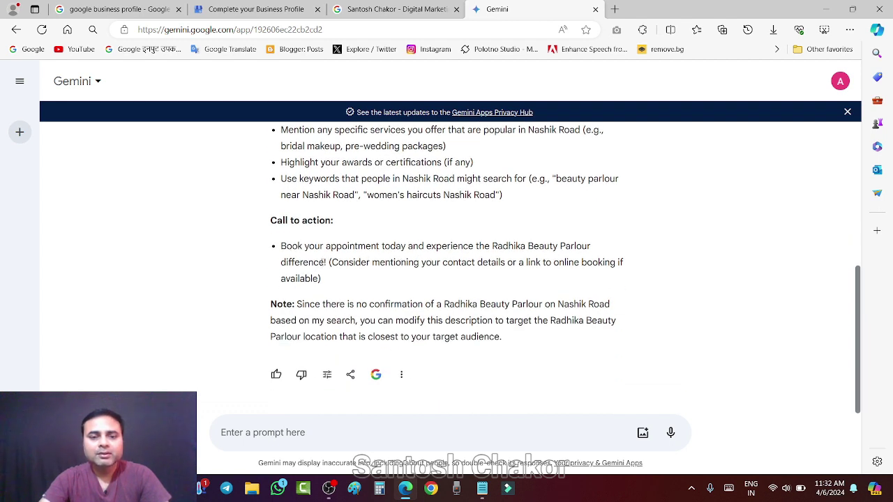
{"action": "left_click_drag", "start_coordinate": [280, 245], "coordinate": [328, 265]}
{"action": "key", "text": "ctrl+c"}
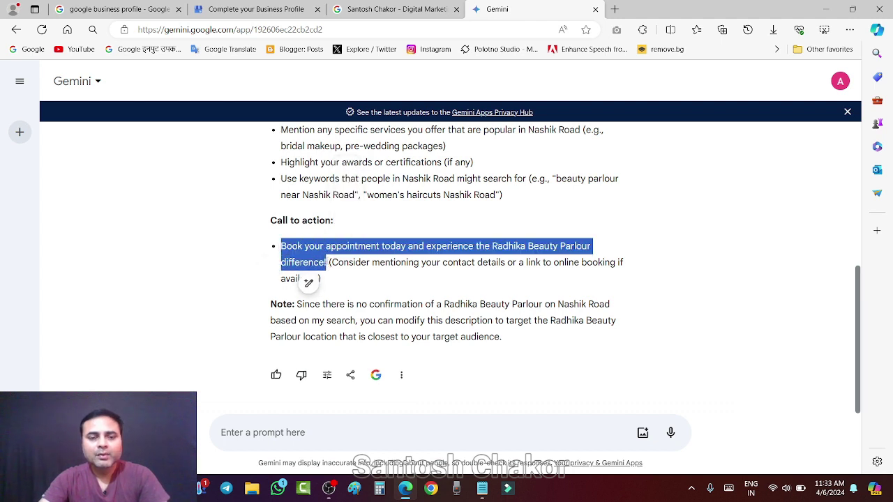
{"action": "left_click", "coordinate": [262, 8]}
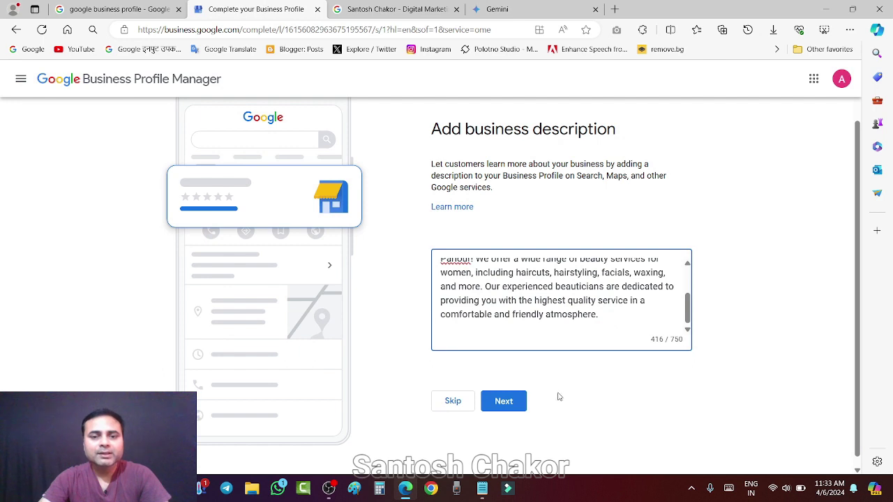
{"action": "left_click", "coordinate": [472, 349]}
{"action": "key", "text": "Return"}
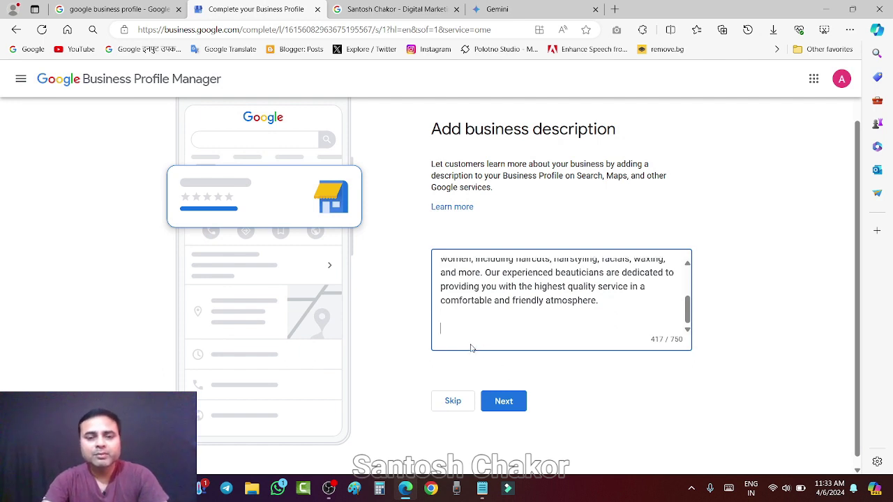
{"action": "key", "text": "ctrl+v"}
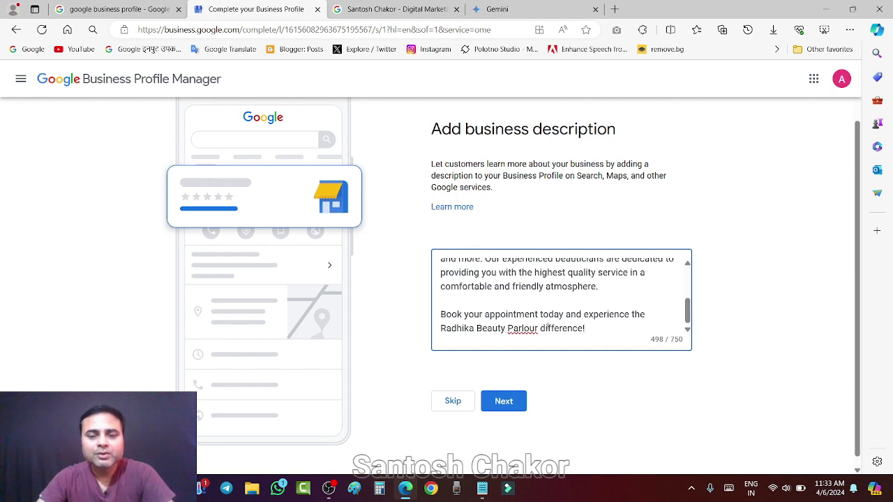
{"action": "scroll", "coordinate": [580, 331], "scroll_direction": "up", "scroll_amount": 1}
{"action": "scroll", "coordinate": [580, 331], "scroll_direction": "up", "scroll_amount": 3}
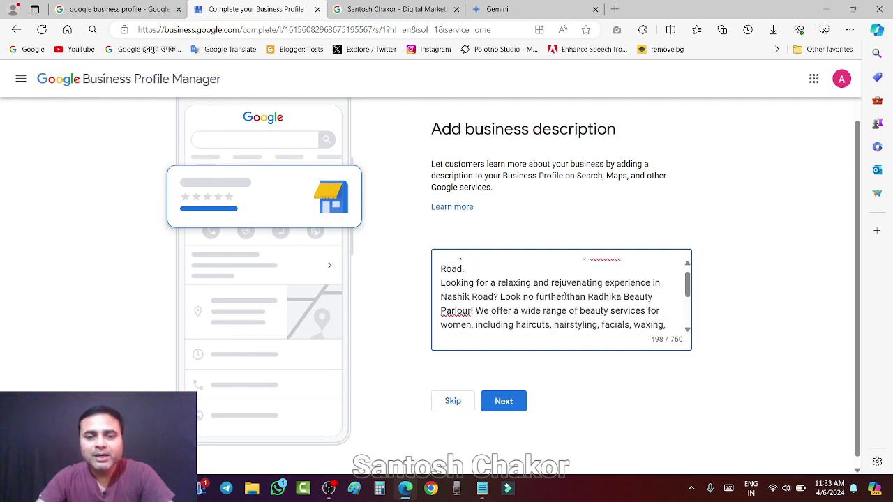
{"action": "scroll", "coordinate": [565, 296], "scroll_direction": "up", "scroll_amount": 1}
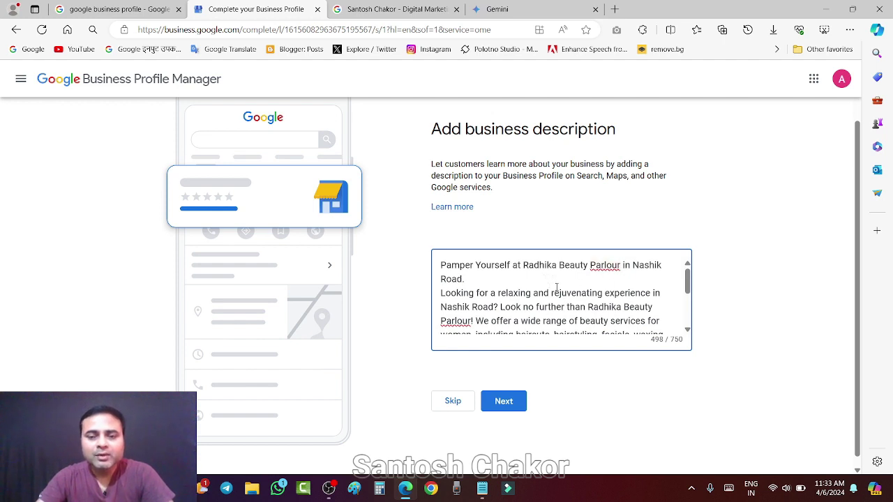
{"action": "scroll", "coordinate": [558, 283], "scroll_direction": "down", "scroll_amount": 3}
{"action": "scroll", "coordinate": [562, 288], "scroll_direction": "down", "scroll_amount": 1}
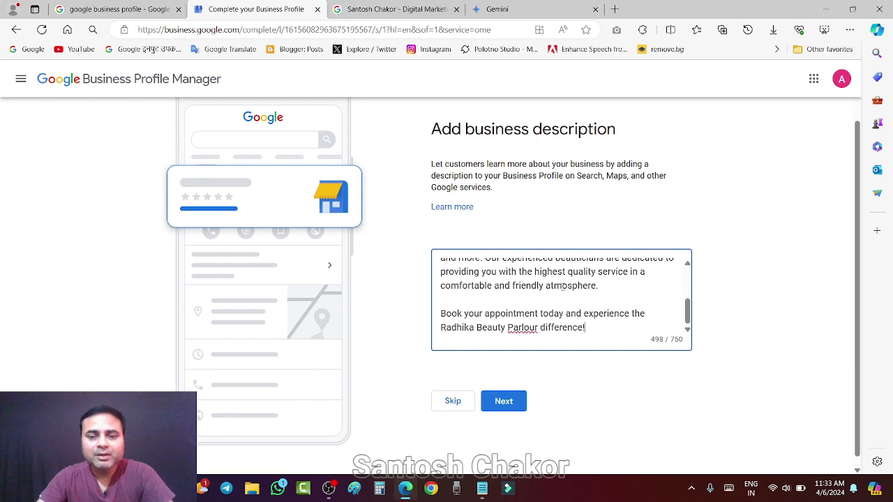
{"action": "scroll", "coordinate": [644, 382], "scroll_direction": "down", "scroll_amount": 1}
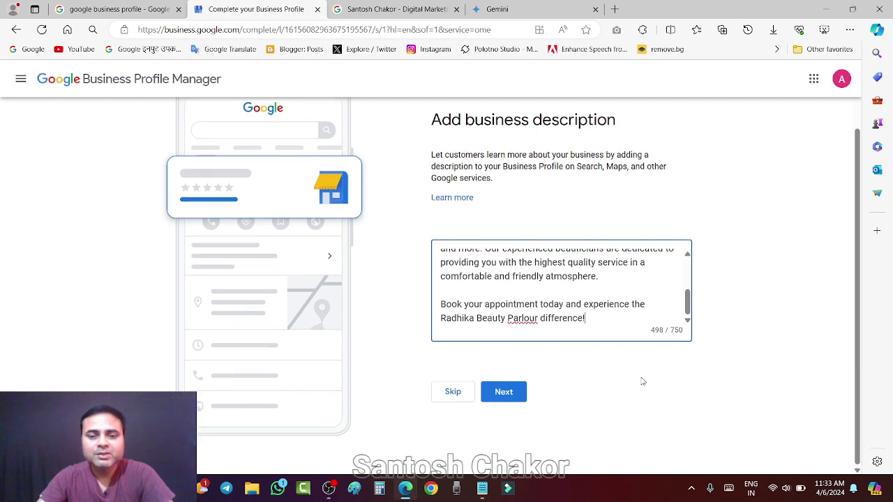
Continue past the business description step and skip the Add photos page.
{"action": "left_click", "coordinate": [512, 395]}
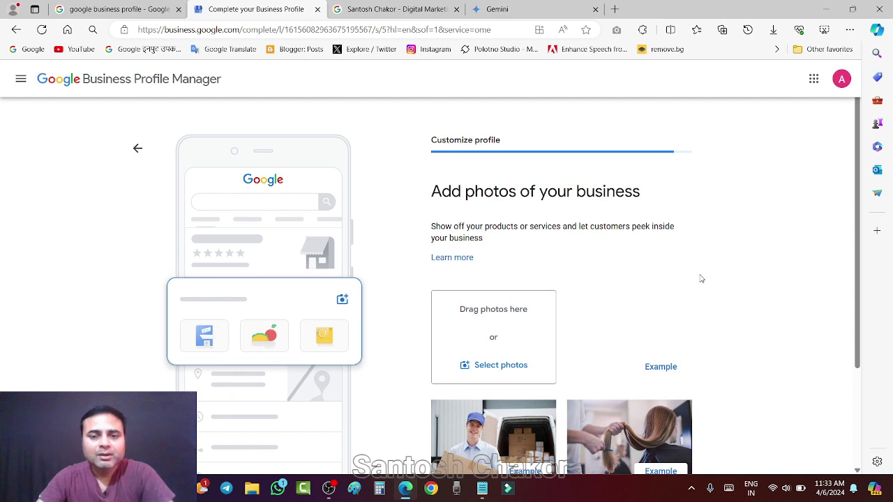
{"action": "scroll", "coordinate": [701, 278], "scroll_direction": "down", "scroll_amount": 1}
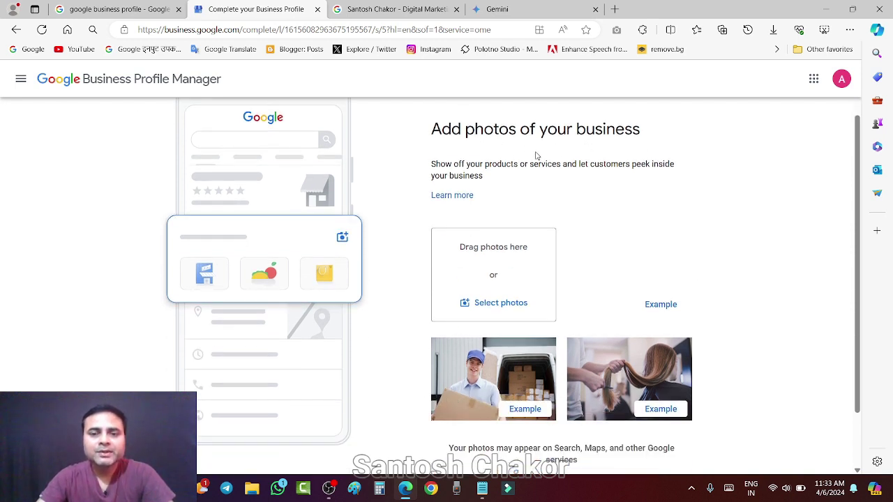
{"action": "scroll", "coordinate": [638, 203], "scroll_direction": "down", "scroll_amount": 1}
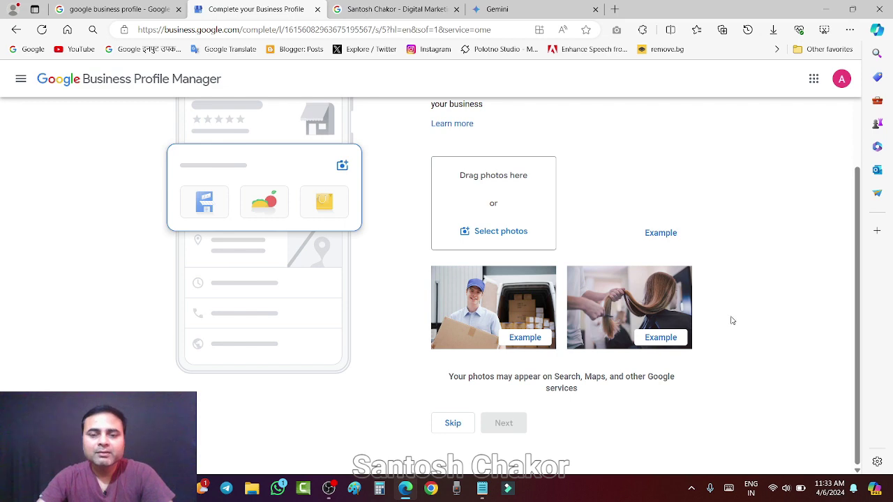
{"action": "left_click", "coordinate": [453, 423]}
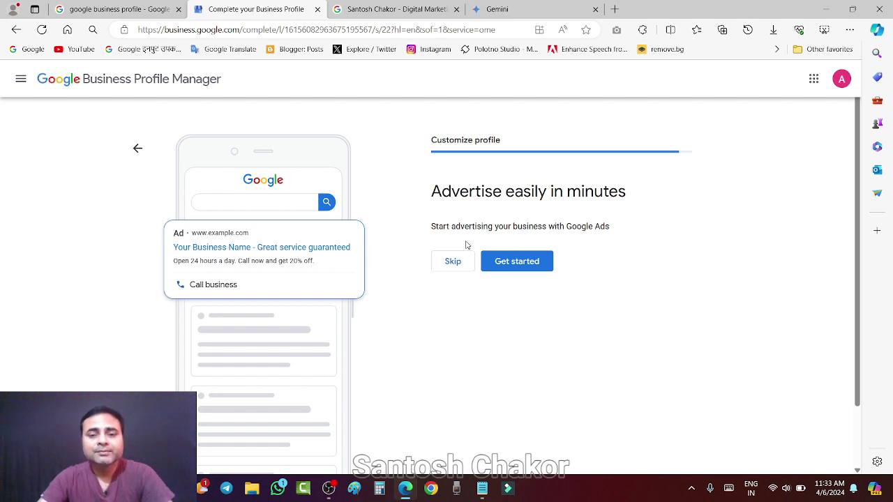
Point out the Google Ads mention, then skip the 'Advertise easily in minutes' offer.
{"action": "left_click_drag", "start_coordinate": [566, 226], "coordinate": [616, 226]}
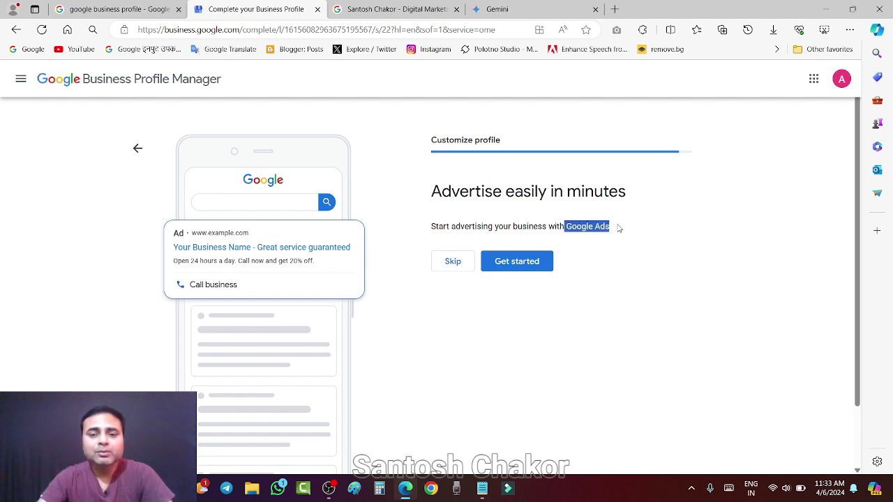
{"action": "left_click", "coordinate": [591, 235]}
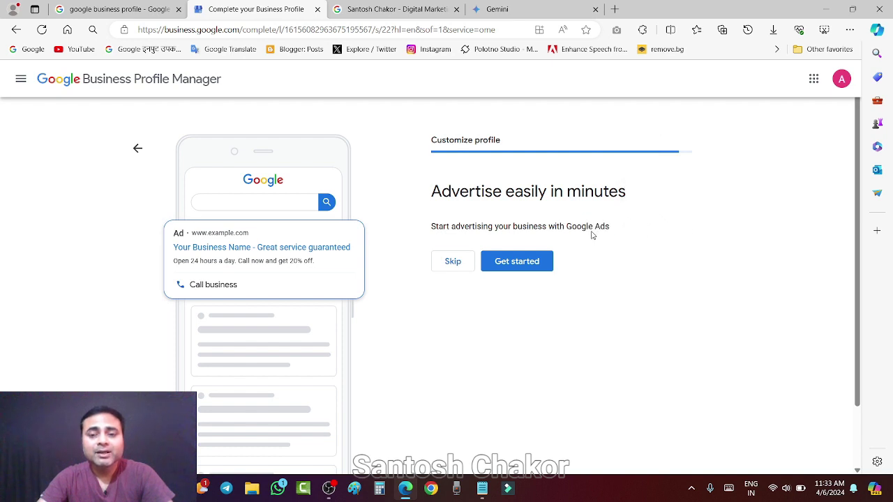
{"action": "left_click_drag", "start_coordinate": [566, 226], "coordinate": [611, 226]}
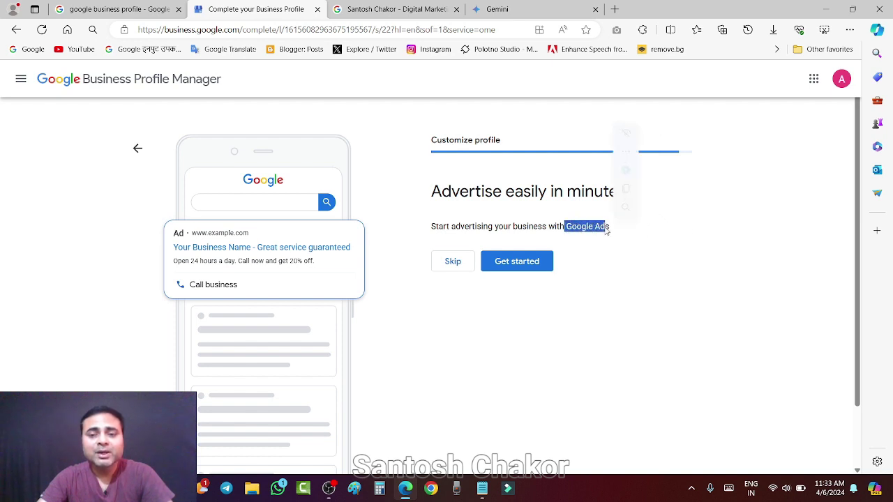
{"action": "left_click", "coordinate": [687, 219]}
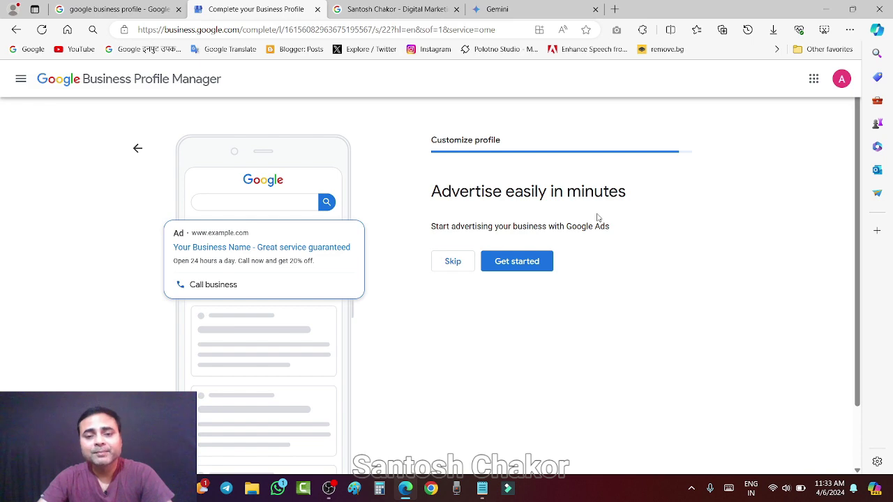
{"action": "left_click", "coordinate": [452, 261]}
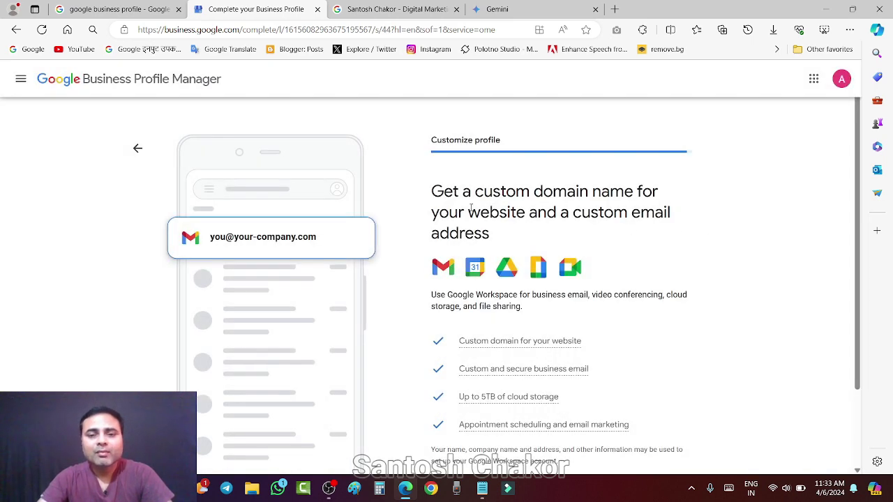
Skip the Google Workspace custom-domain offer.
{"action": "scroll", "coordinate": [595, 217], "scroll_direction": "down", "scroll_amount": 2}
{"action": "scroll", "coordinate": [595, 218], "scroll_direction": "up", "scroll_amount": 2}
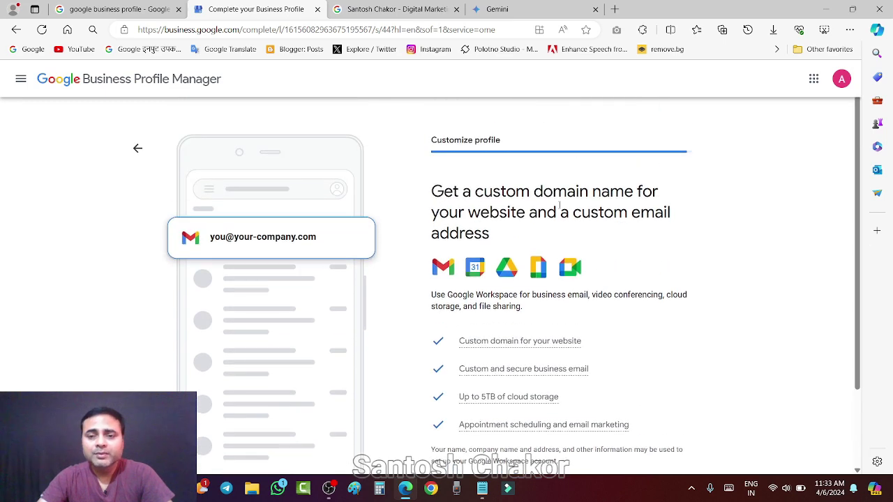
{"action": "scroll", "coordinate": [595, 218], "scroll_direction": "down", "scroll_amount": 2}
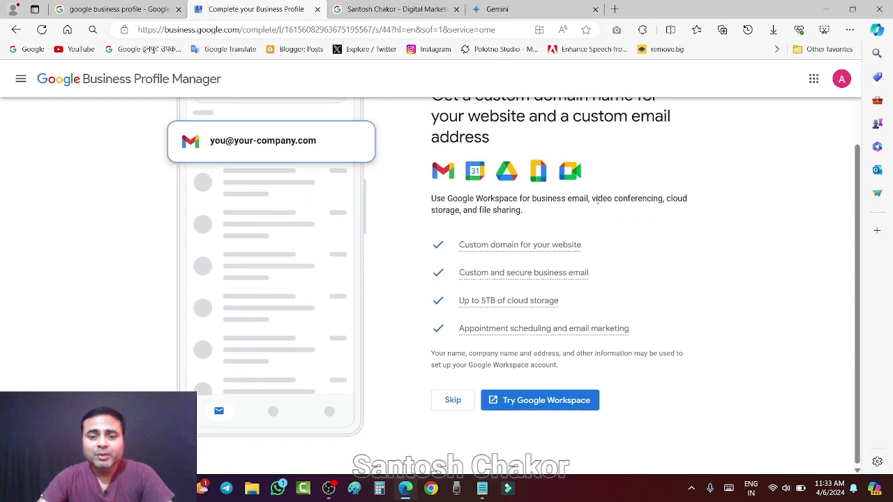
{"action": "left_click", "coordinate": [453, 400]}
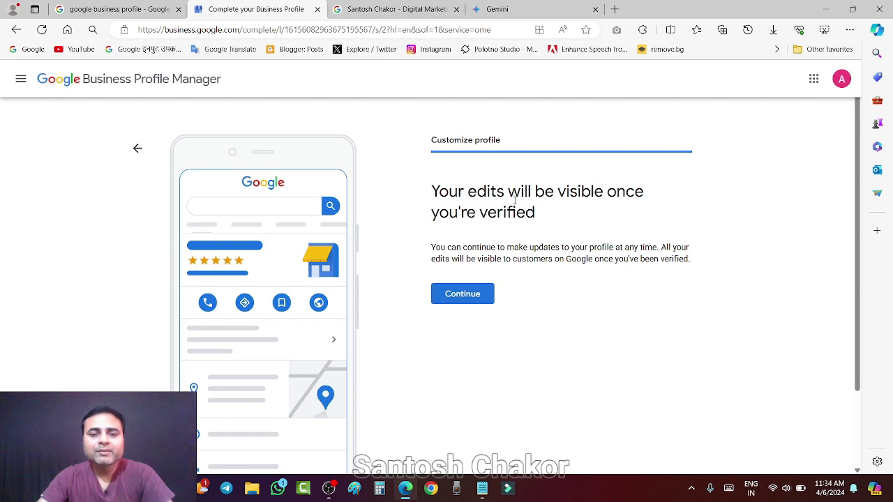
Finish the profile setup with Continue and look over the resulting business page.
{"action": "left_click", "coordinate": [463, 296]}
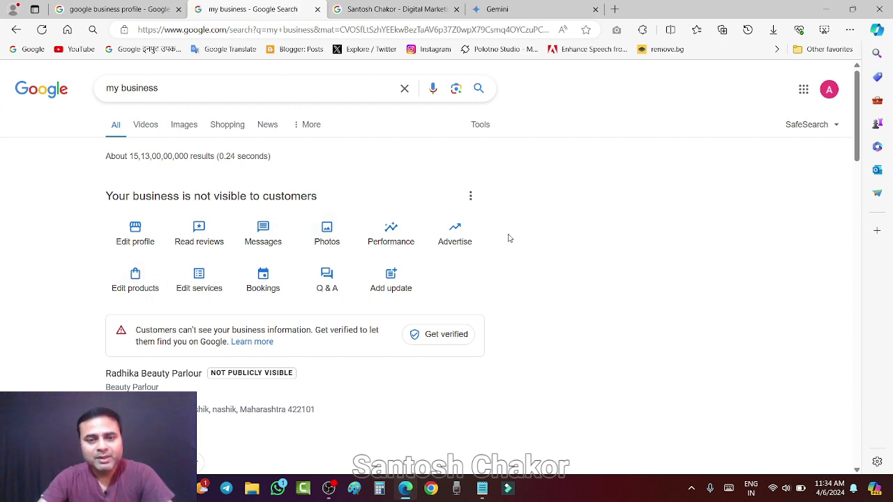
{"action": "scroll", "coordinate": [511, 238], "scroll_direction": "down", "scroll_amount": 3}
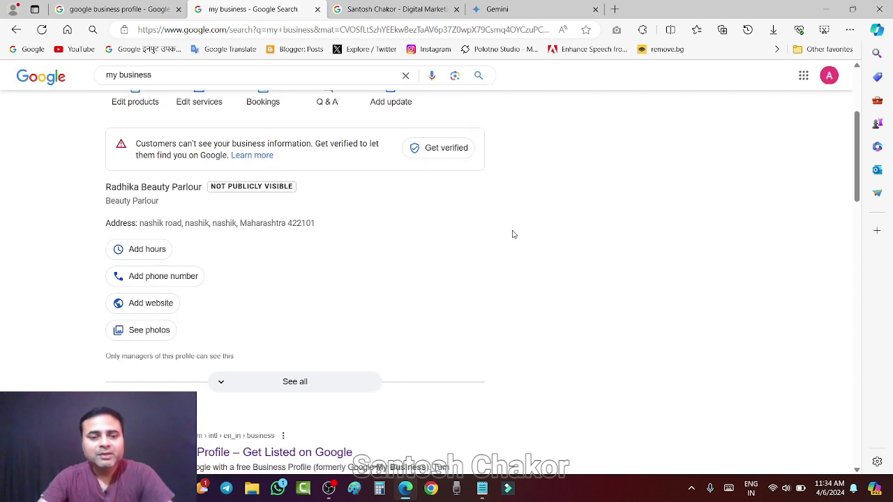
{"action": "scroll", "coordinate": [513, 234], "scroll_direction": "up", "scroll_amount": 3}
{"action": "scroll", "coordinate": [513, 234], "scroll_direction": "down", "scroll_amount": 3}
{"action": "scroll", "coordinate": [500, 228], "scroll_direction": "up", "scroll_amount": 3}
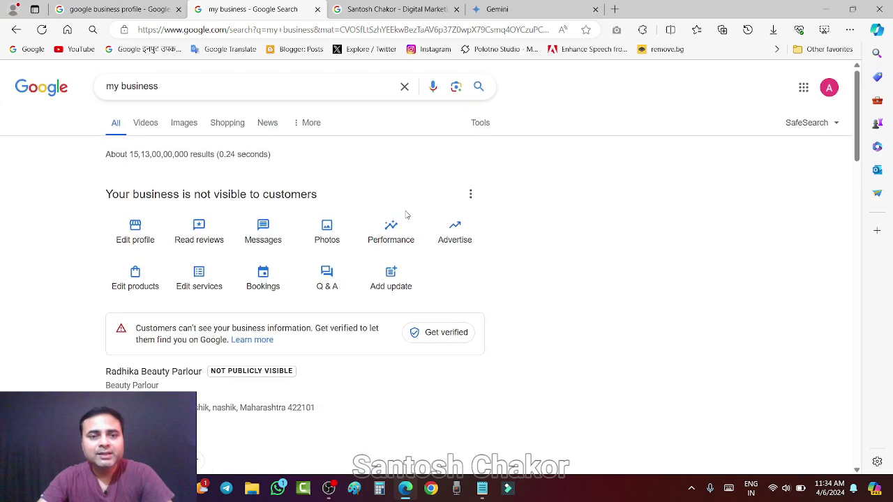
Browse the verified Nashik Road digital marketing example listing, then return to the 'my business' results.
{"action": "left_click", "coordinate": [526, 11]}
{"action": "left_click", "coordinate": [385, 10]}
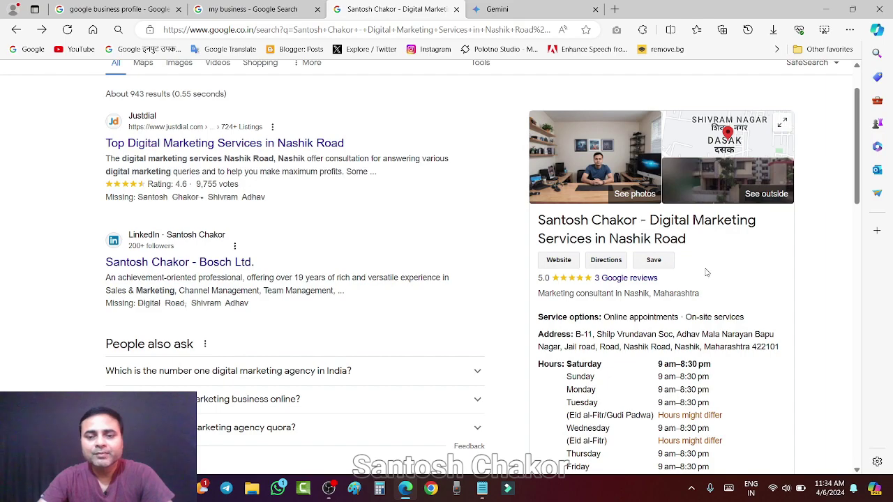
{"action": "scroll", "coordinate": [709, 272], "scroll_direction": "down", "scroll_amount": 3}
{"action": "scroll", "coordinate": [711, 269], "scroll_direction": "down", "scroll_amount": 5}
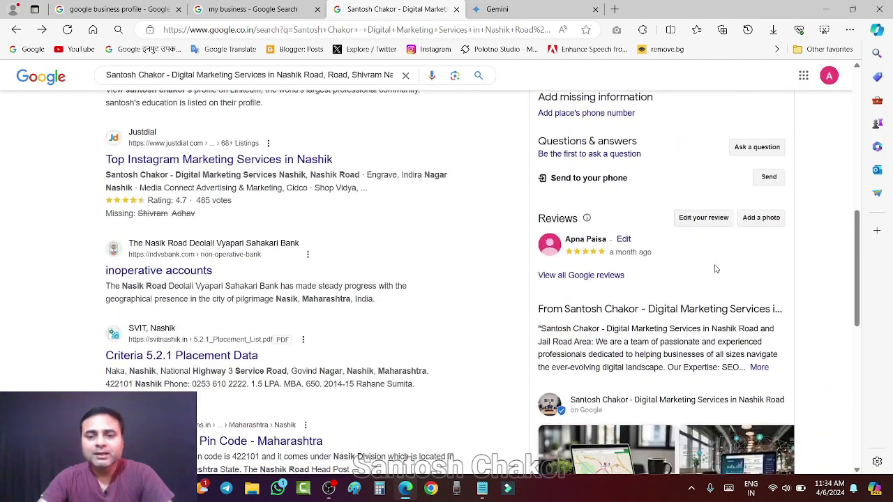
{"action": "scroll", "coordinate": [714, 269], "scroll_direction": "down", "scroll_amount": 1}
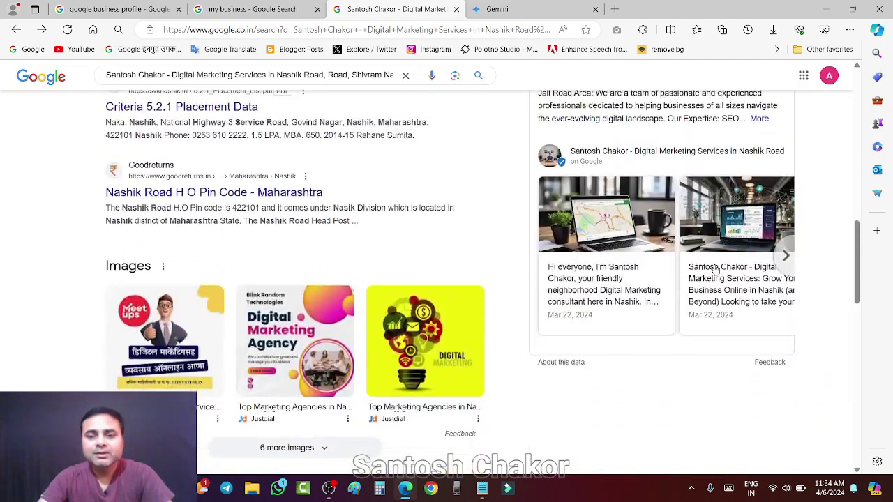
{"action": "scroll", "coordinate": [715, 268], "scroll_direction": "up", "scroll_amount": 10}
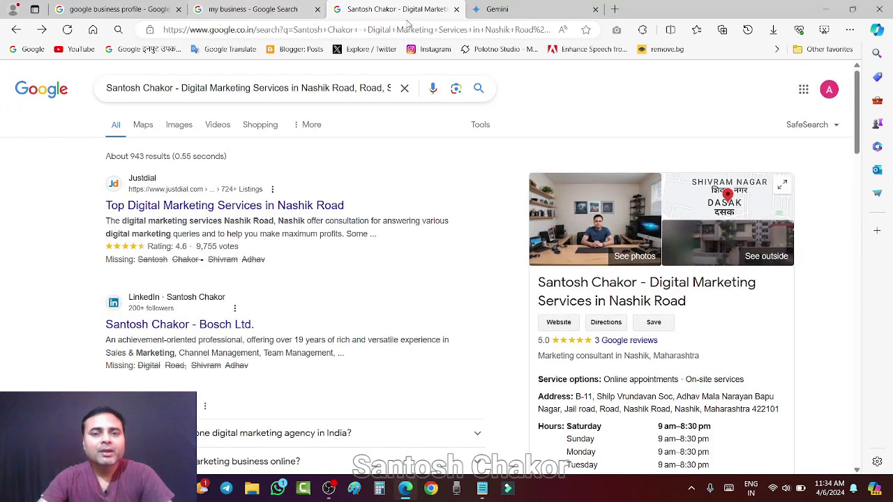
{"action": "left_click", "coordinate": [230, 7]}
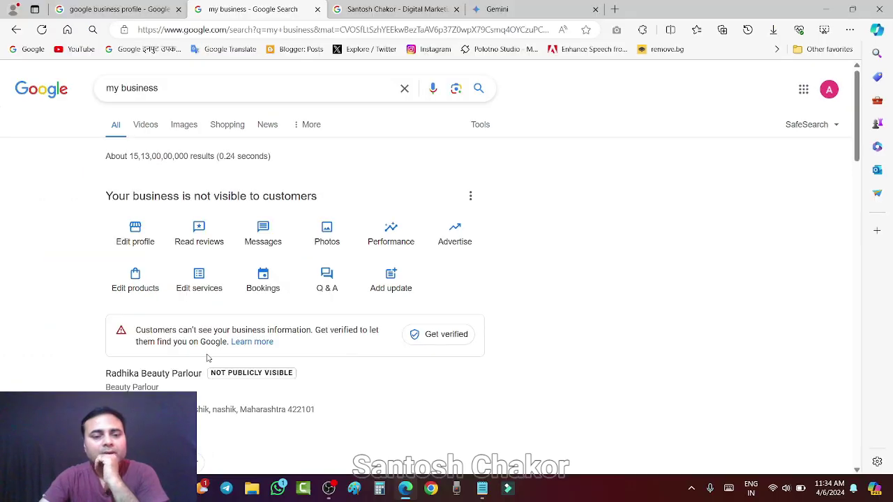
{"action": "scroll", "coordinate": [328, 355], "scroll_direction": "down", "scroll_amount": 1}
{"action": "scroll", "coordinate": [185, 326], "scroll_direction": "down", "scroll_amount": 3}
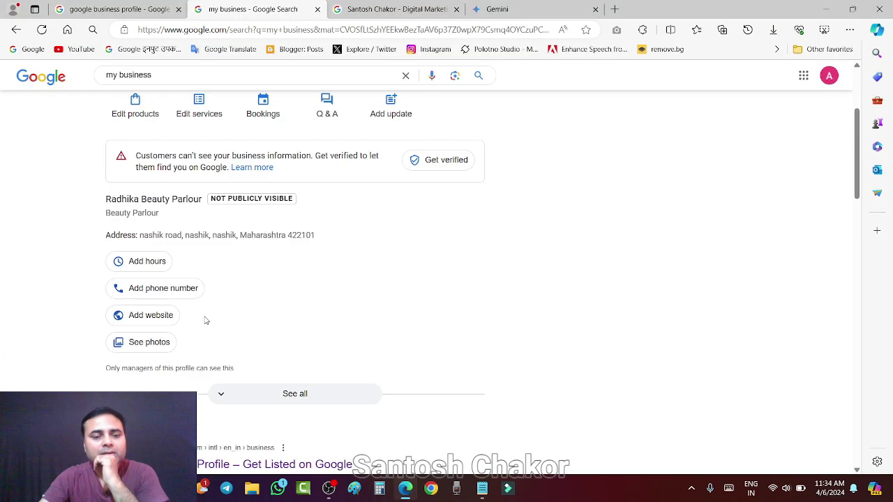
{"action": "scroll", "coordinate": [259, 308], "scroll_direction": "down", "scroll_amount": 4}
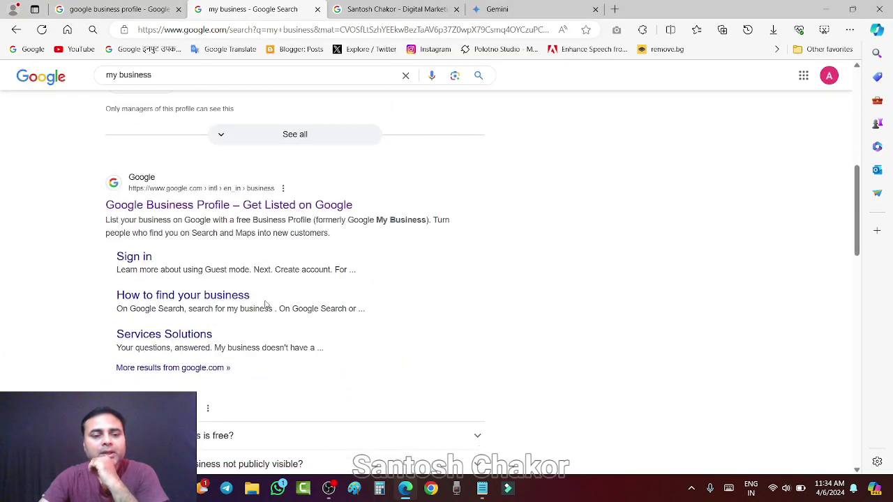
{"action": "scroll", "coordinate": [265, 303], "scroll_direction": "up", "scroll_amount": 6}
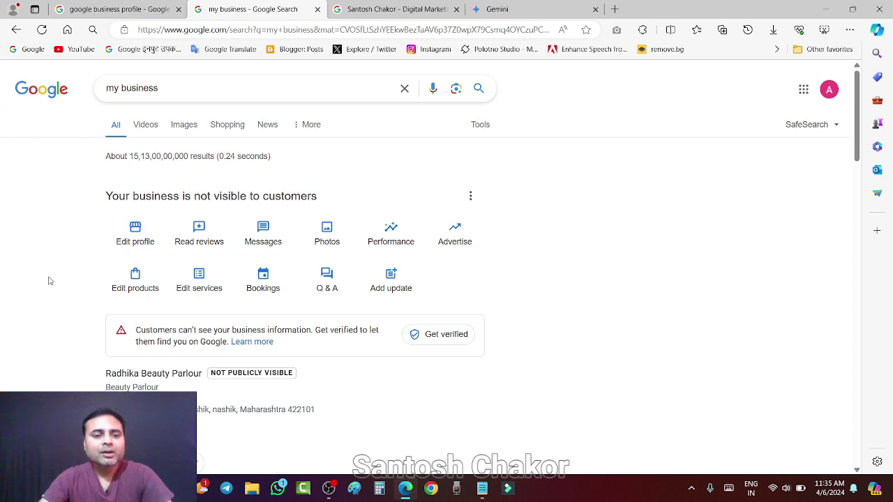
Open Edit profile and scroll through the About, Contact, Location, Hours and More sections.
{"action": "left_click", "coordinate": [130, 233]}
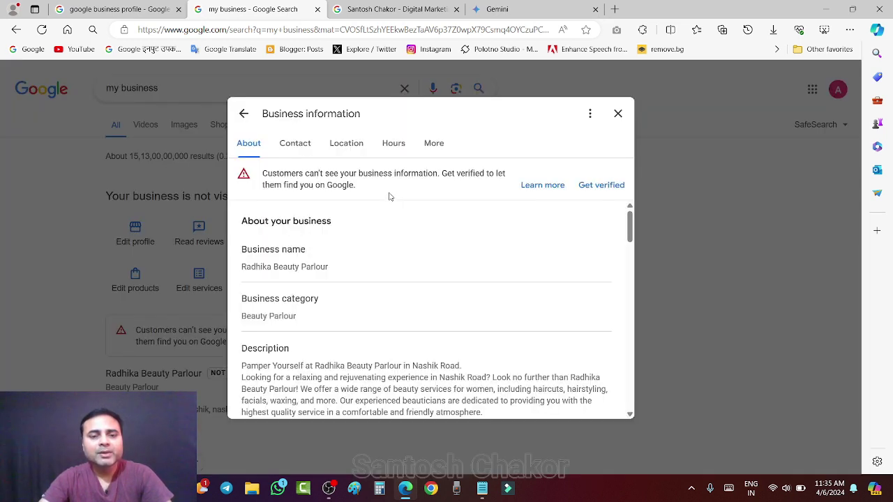
{"action": "scroll", "coordinate": [330, 328], "scroll_direction": "down", "scroll_amount": 10}
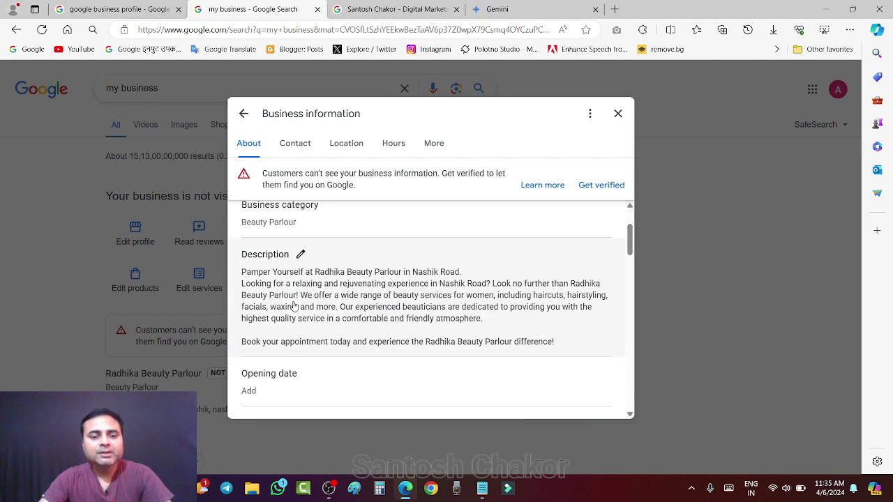
{"action": "scroll", "coordinate": [363, 323], "scroll_direction": "down", "scroll_amount": 3}
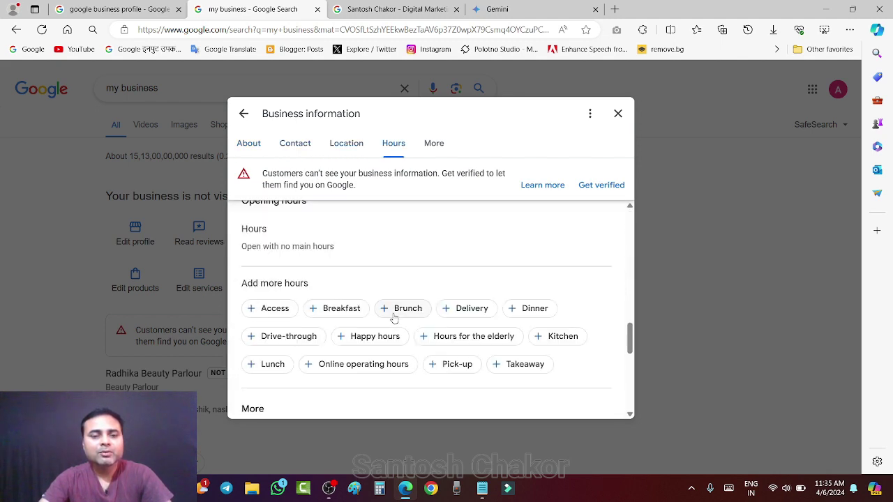
{"action": "scroll", "coordinate": [394, 317], "scroll_direction": "up", "scroll_amount": 5}
{"action": "scroll", "coordinate": [395, 326], "scroll_direction": "down", "scroll_amount": 12}
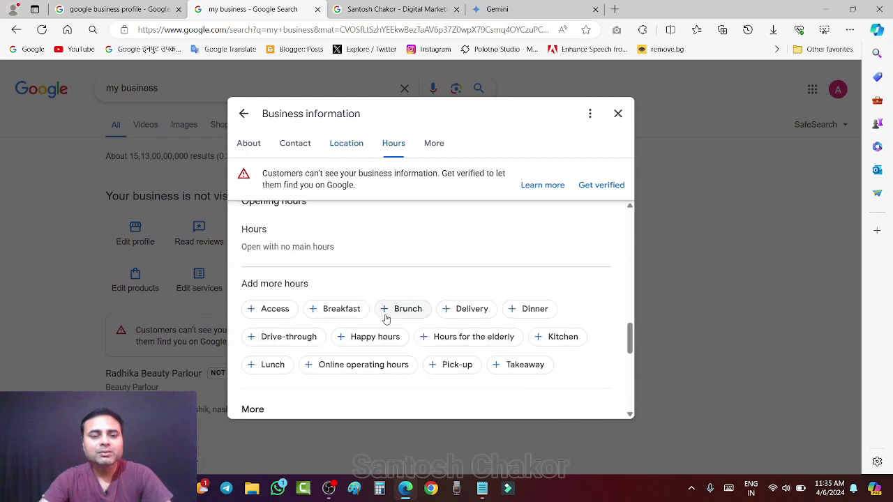
{"action": "scroll", "coordinate": [409, 311], "scroll_direction": "up", "scroll_amount": 12}
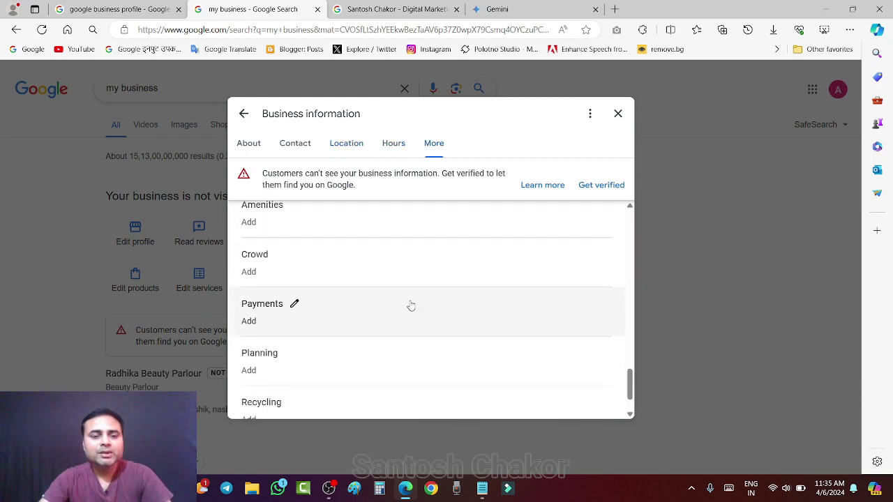
{"action": "scroll", "coordinate": [373, 259], "scroll_direction": "up", "scroll_amount": 3}
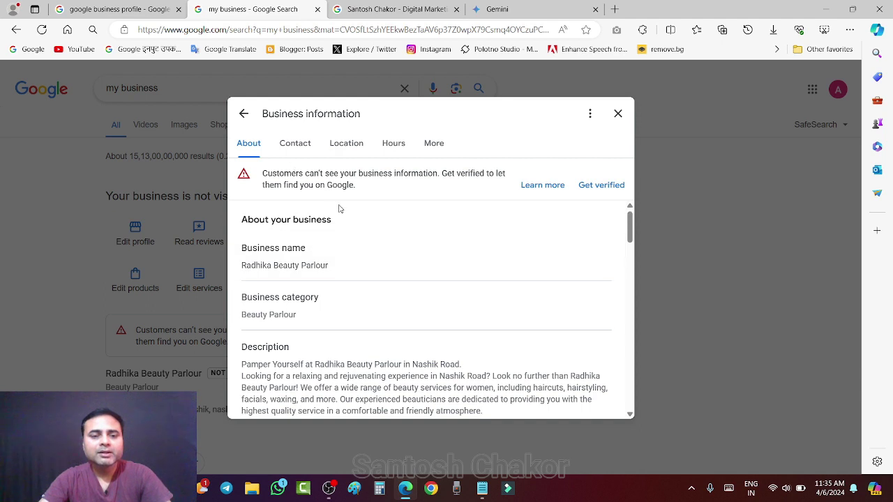
{"action": "left_click", "coordinate": [295, 144]}
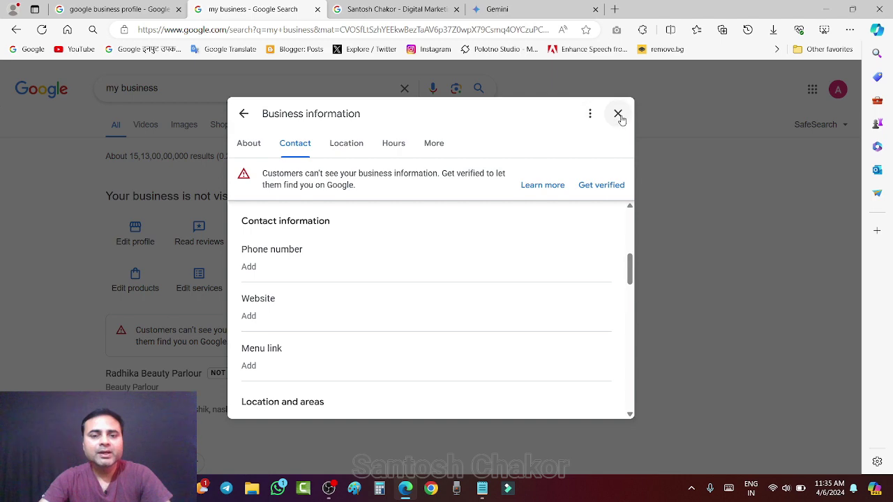
{"action": "scroll", "coordinate": [333, 273], "scroll_direction": "up", "scroll_amount": 5}
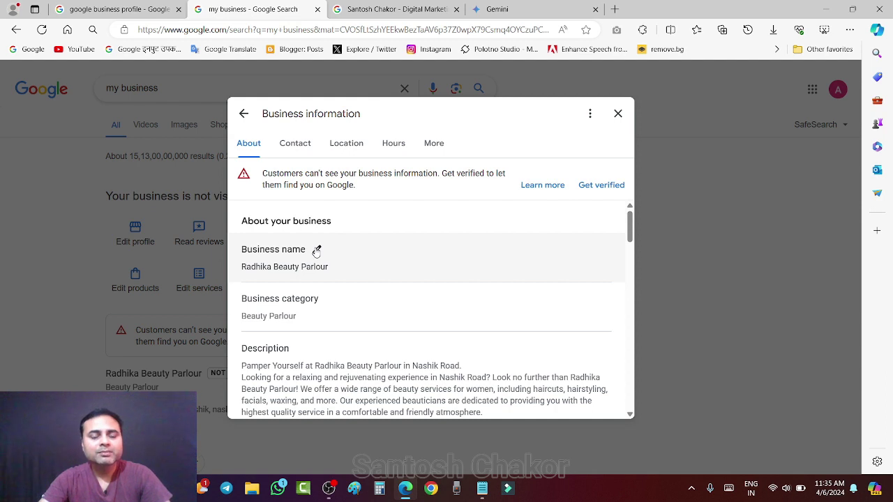
Append 'in Nashik Road' to the business name and save it.
{"action": "left_click", "coordinate": [316, 251]}
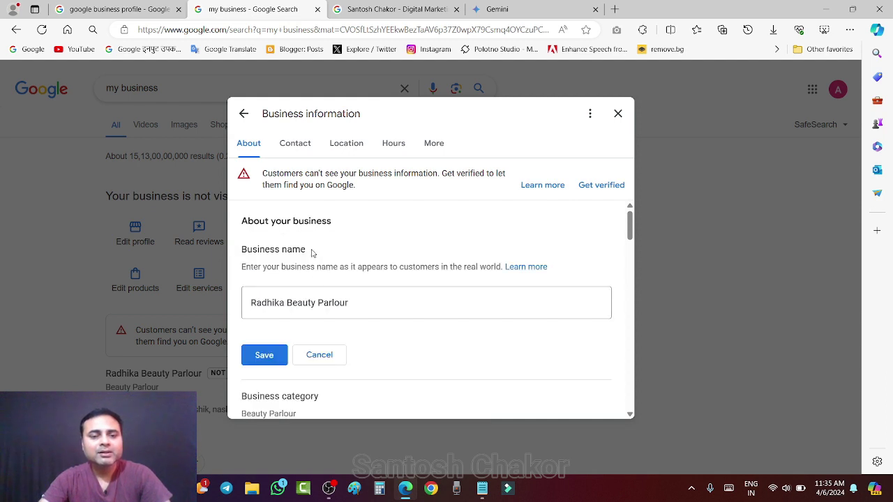
{"action": "left_click", "coordinate": [361, 303]}
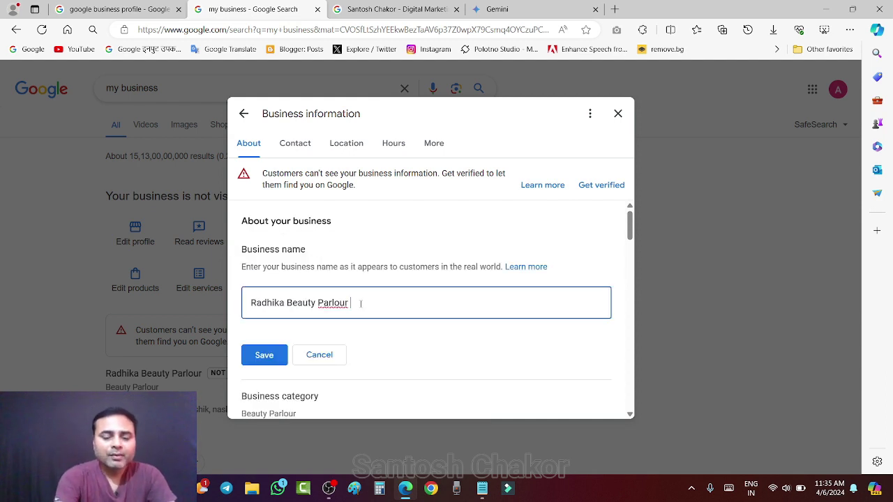
{"action": "type", "text": "in Nas"}
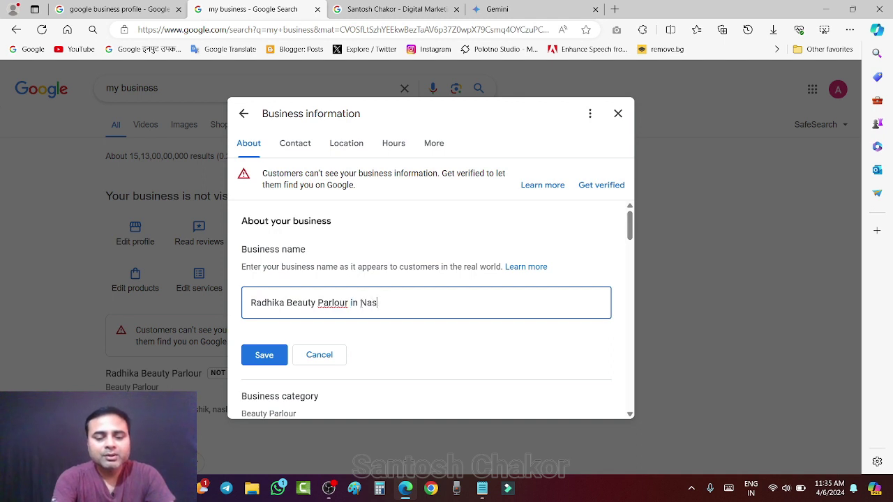
{"action": "type", "text": "hik Road"}
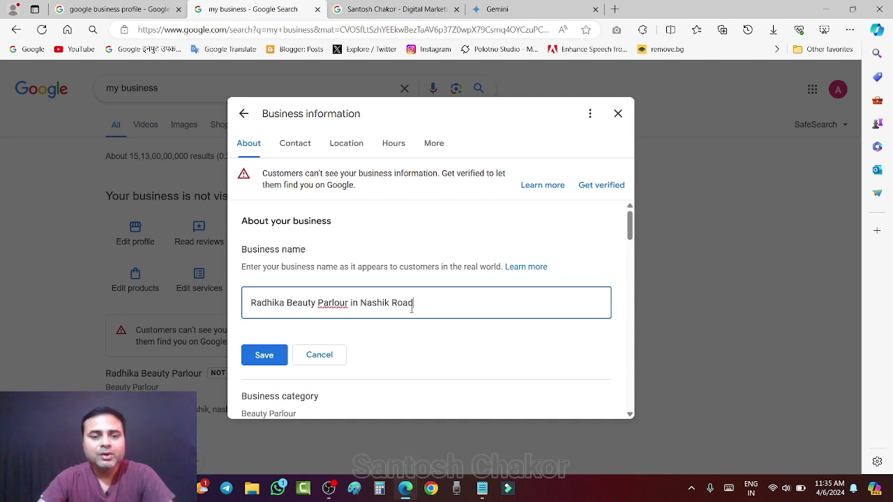
{"action": "left_click_drag", "start_coordinate": [351, 303], "coordinate": [440, 301]}
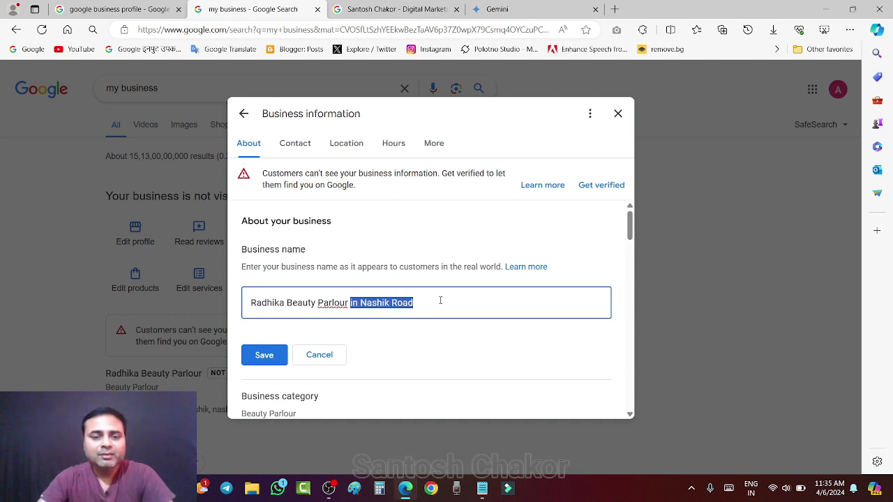
{"action": "key", "text": "Right"}
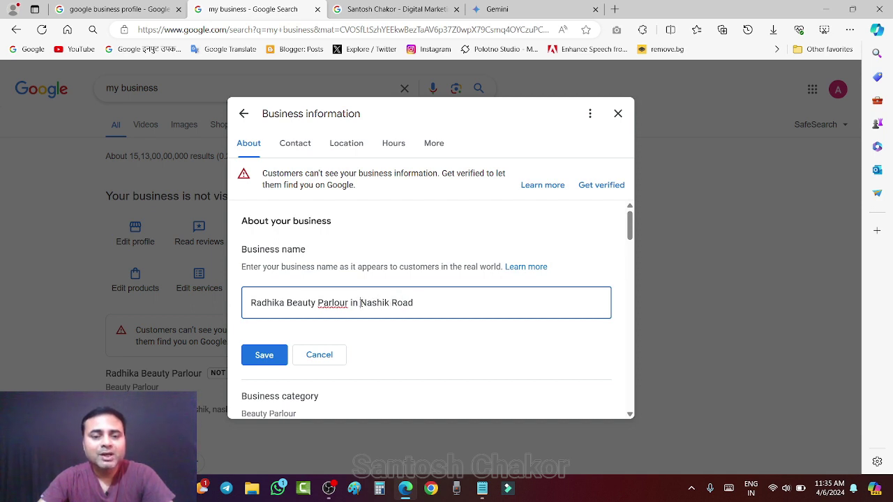
{"action": "key", "text": "ctrl+shift+Right"}
{"action": "key", "text": "ctrl+shift+Right"}
{"action": "left_click", "coordinate": [382, 303]}
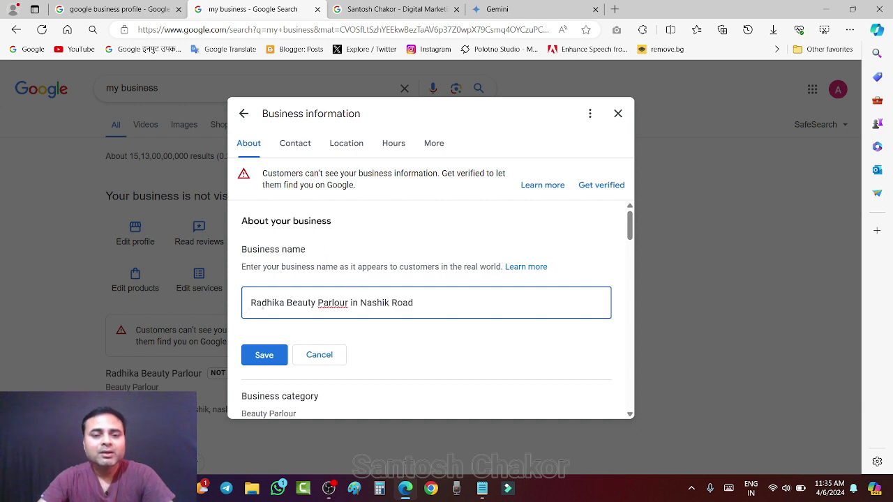
{"action": "left_click_drag", "start_coordinate": [256, 303], "coordinate": [411, 303]}
{"action": "left_click", "coordinate": [361, 303]}
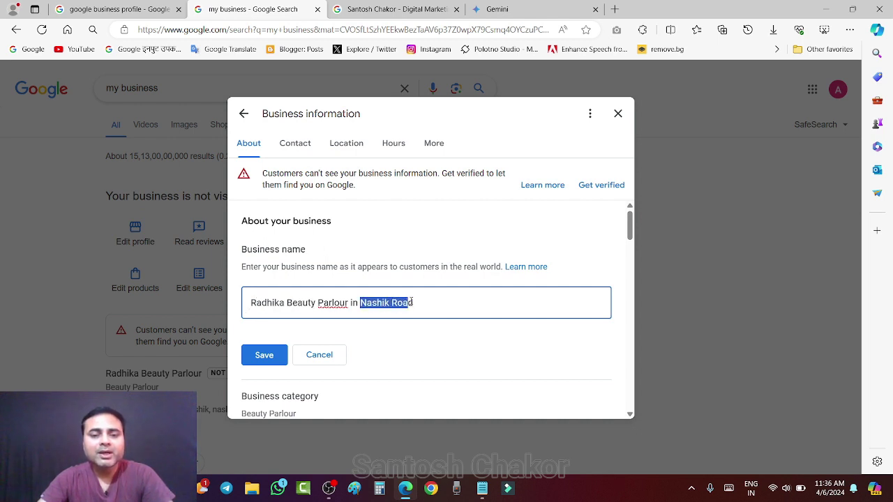
{"action": "left_click", "coordinate": [264, 357]}
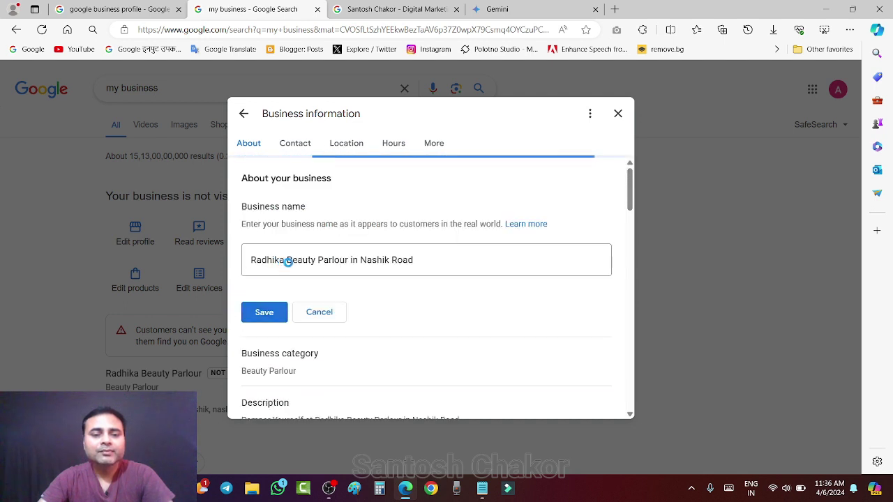
Scroll the Business information dialog and close it.
{"action": "scroll", "coordinate": [418, 239], "scroll_direction": "up", "scroll_amount": 1}
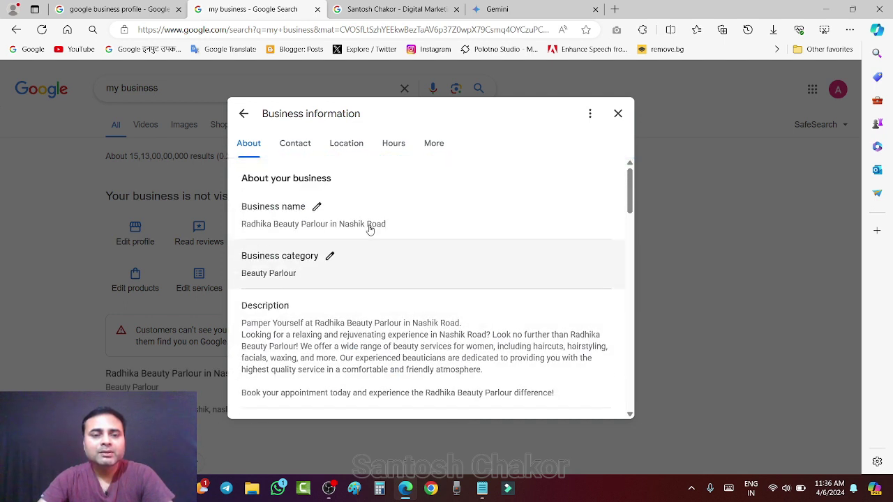
{"action": "scroll", "coordinate": [388, 263], "scroll_direction": "down", "scroll_amount": 10}
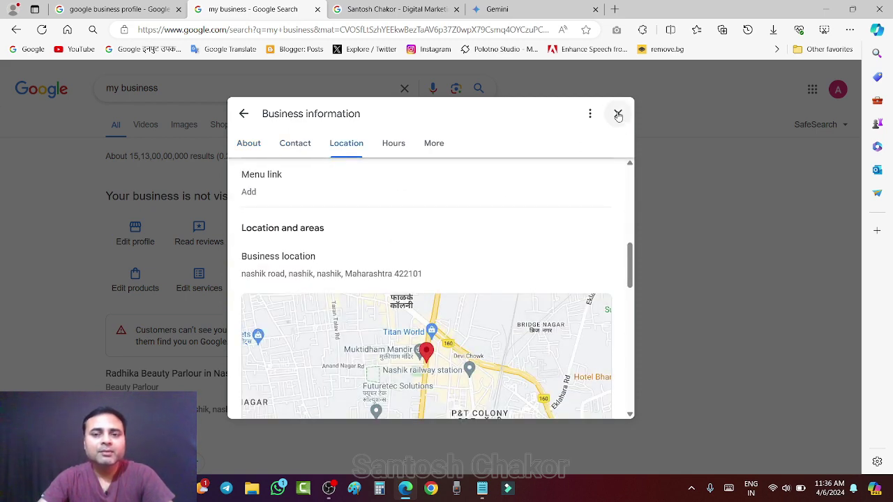
{"action": "left_click", "coordinate": [617, 114]}
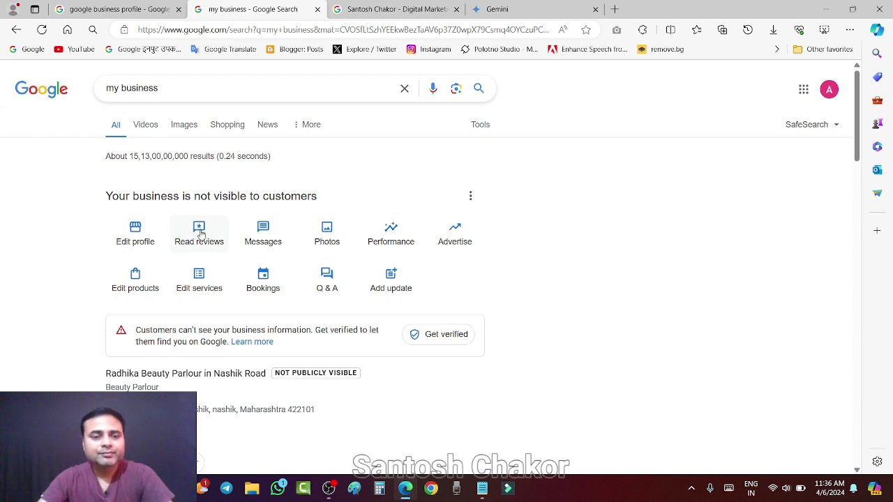
{"action": "left_click", "coordinate": [198, 232]}
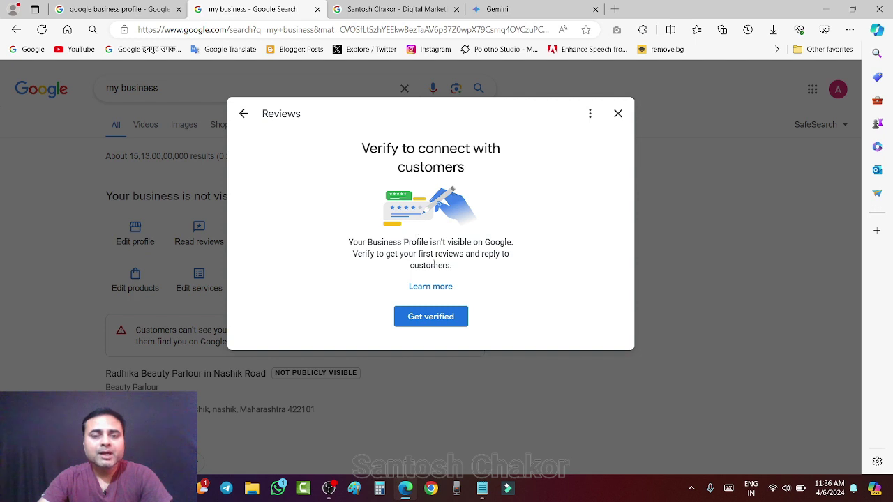
{"action": "left_click", "coordinate": [618, 113]}
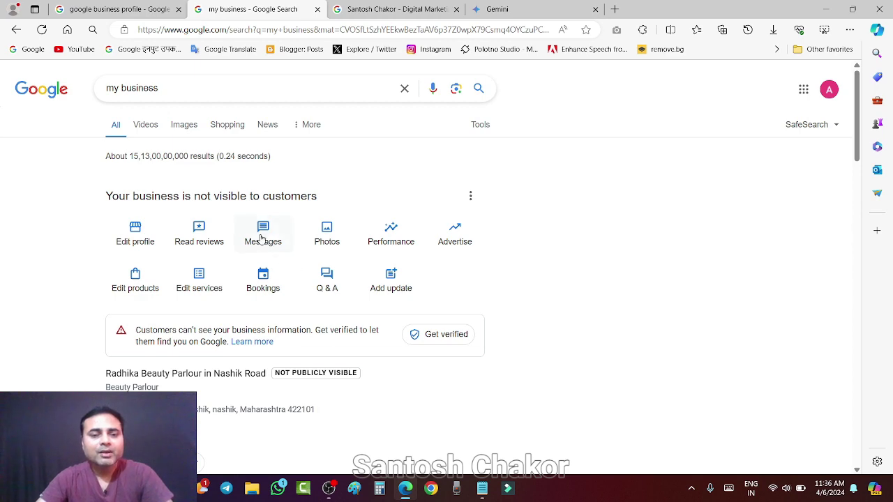
{"action": "left_click", "coordinate": [262, 230]}
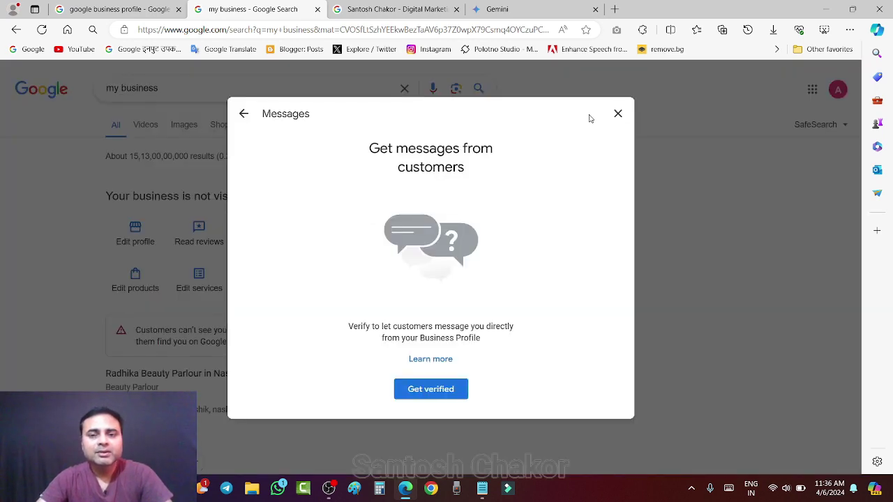
{"action": "left_click", "coordinate": [618, 113]}
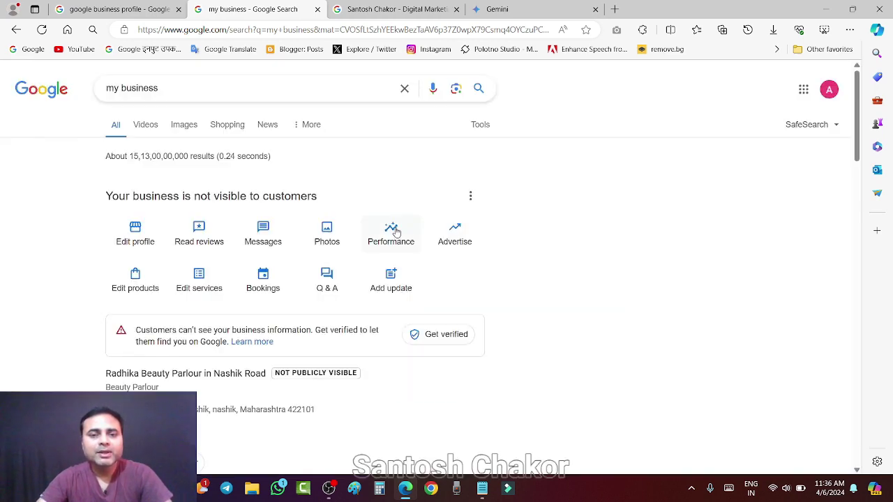
{"action": "left_click", "coordinate": [325, 234]}
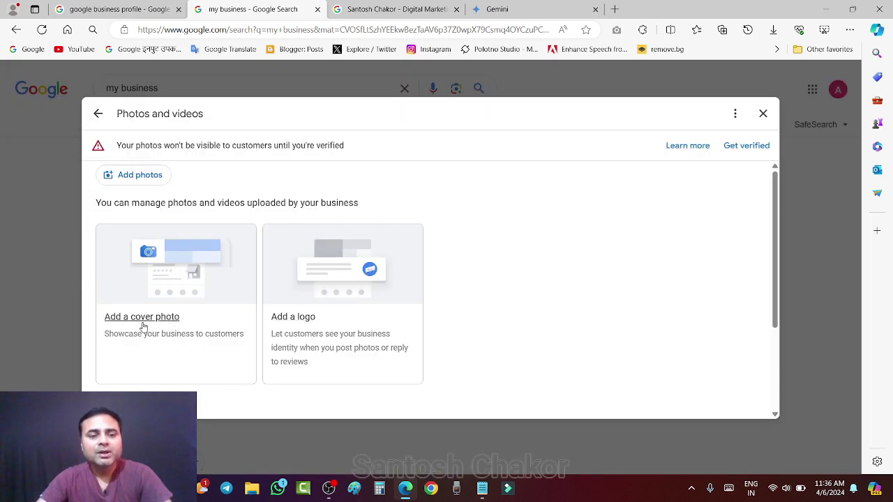
{"action": "left_click", "coordinate": [388, 10]}
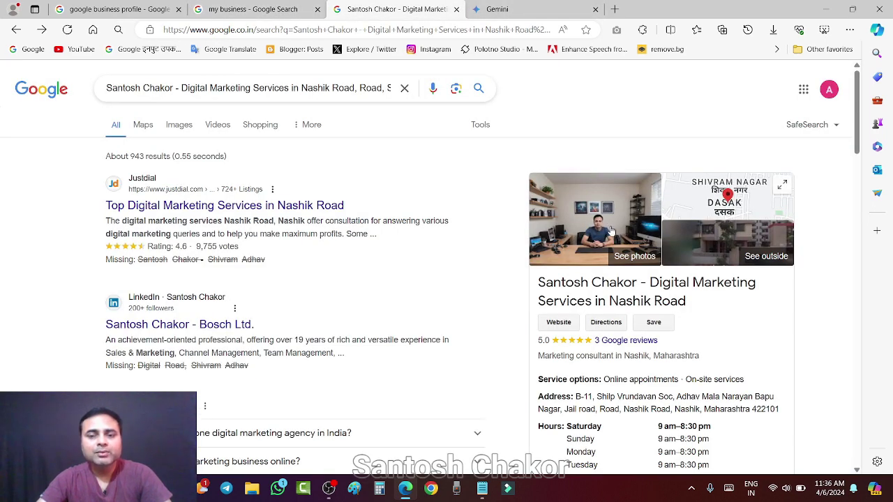
{"action": "left_click", "coordinate": [239, 10]}
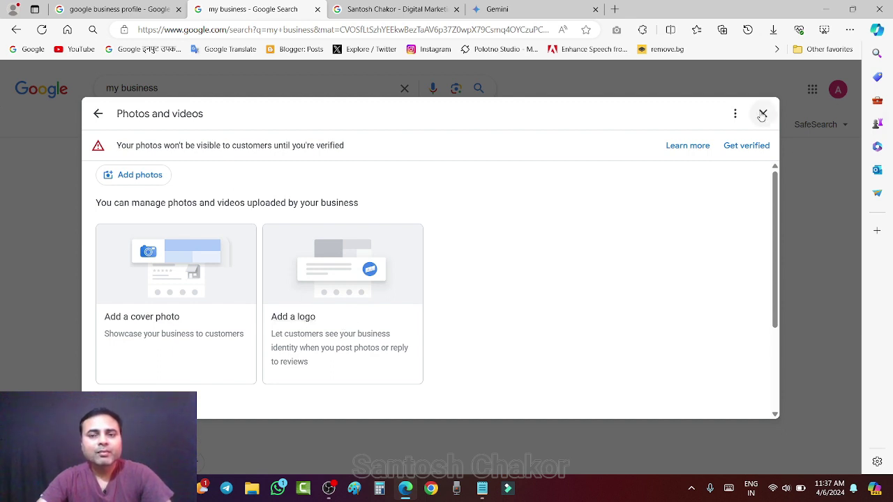
{"action": "left_click", "coordinate": [762, 114]}
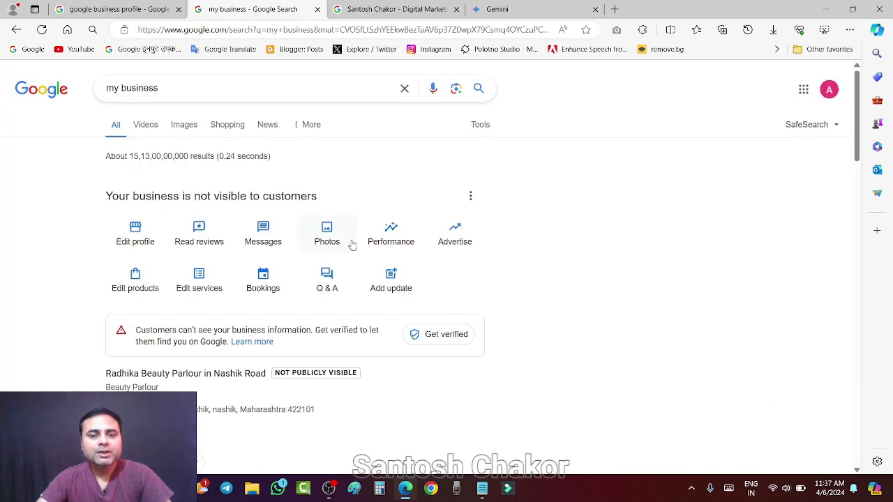
{"action": "left_click", "coordinate": [388, 233]}
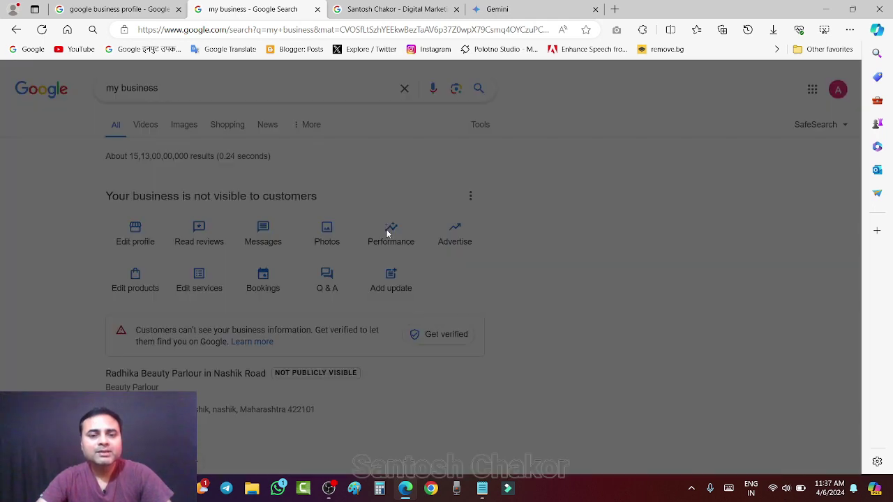
{"action": "left_click", "coordinate": [763, 114]}
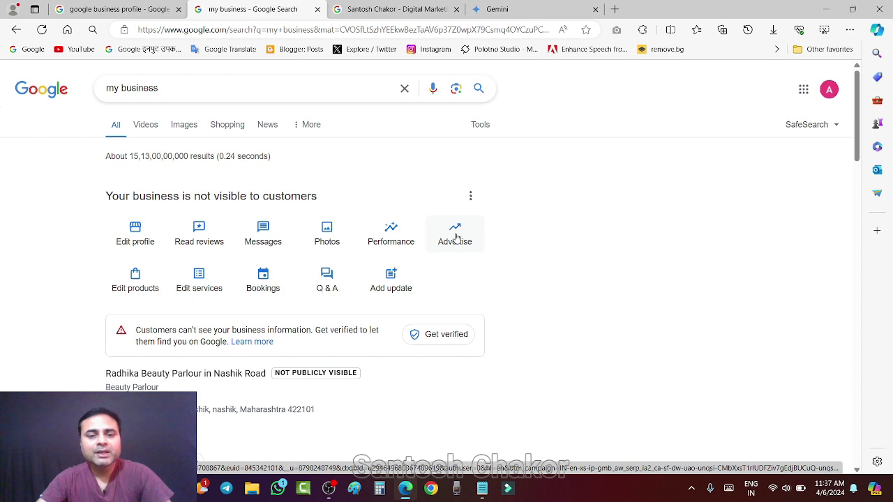
Start advertising via Advertise and review the India, India Time, Indian Rupee account settings.
{"action": "left_click", "coordinate": [453, 232]}
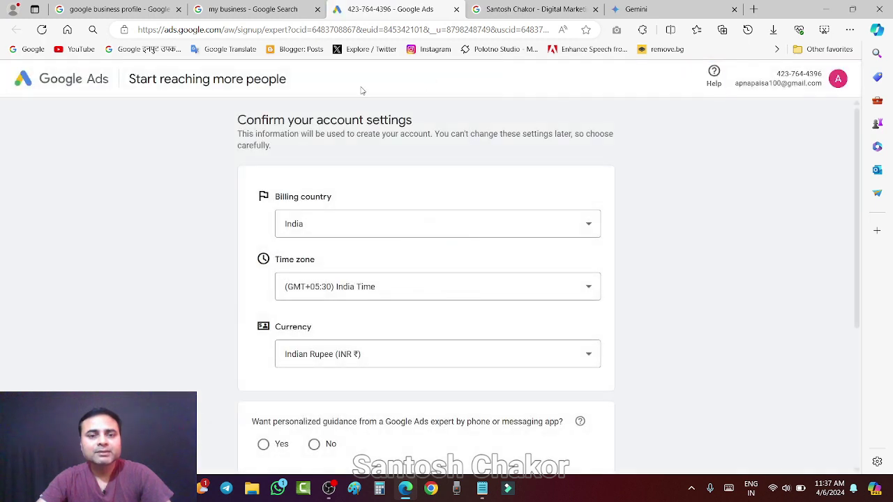
{"action": "scroll", "coordinate": [717, 243], "scroll_direction": "down", "scroll_amount": 3}
{"action": "scroll", "coordinate": [717, 243], "scroll_direction": "up", "scroll_amount": 3}
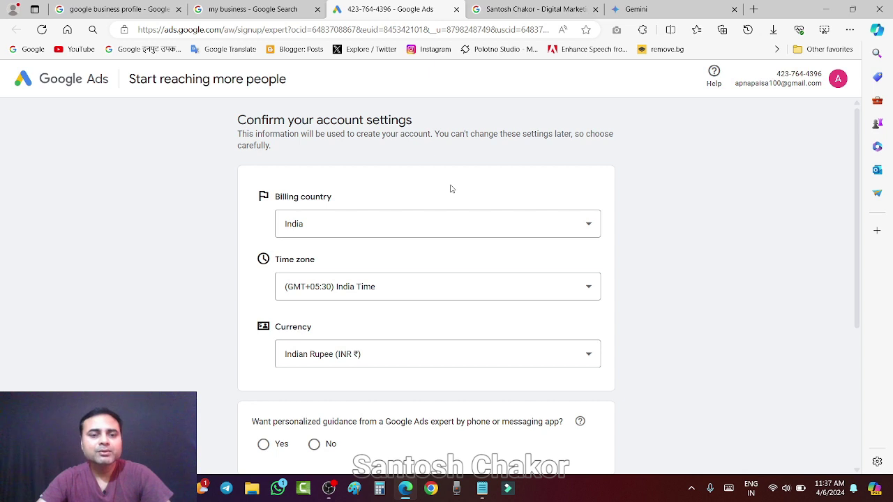
{"action": "scroll", "coordinate": [452, 188], "scroll_direction": "down", "scroll_amount": 4}
{"action": "scroll", "coordinate": [453, 188], "scroll_direction": "up", "scroll_amount": 4}
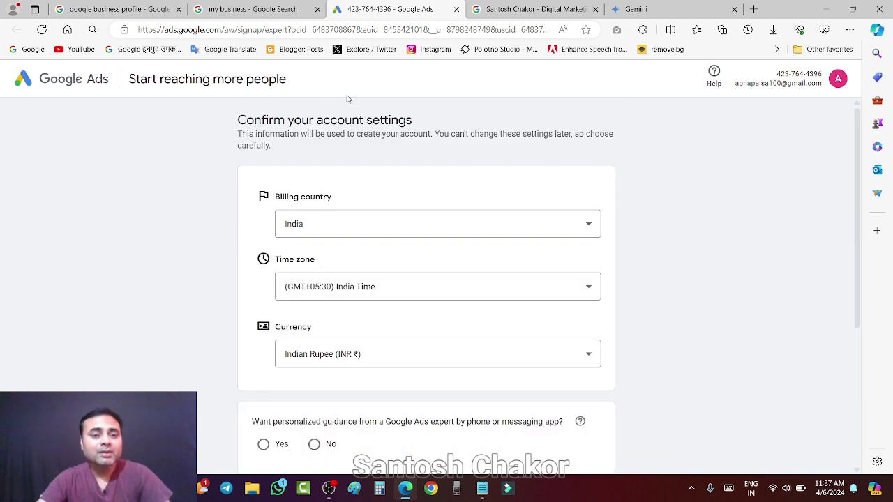
Close the Google Ads tab, then preview the Products editor and close it.
{"action": "left_click", "coordinate": [457, 10]}
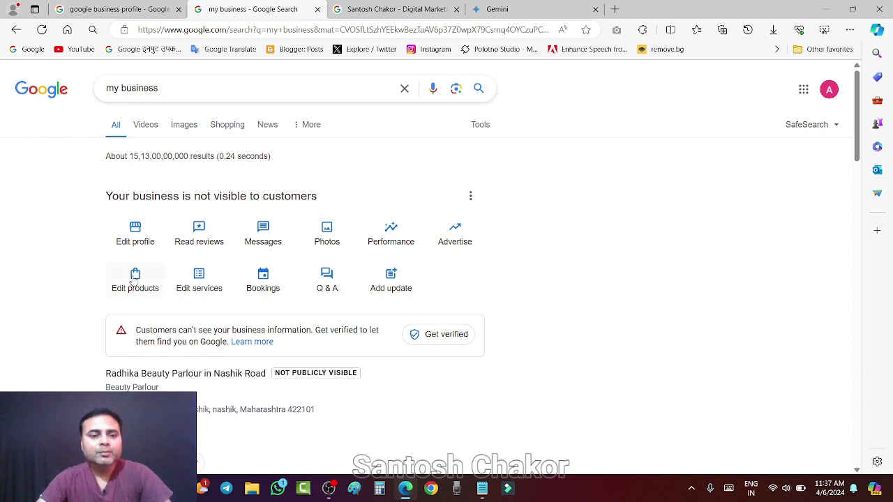
{"action": "left_click", "coordinate": [134, 279]}
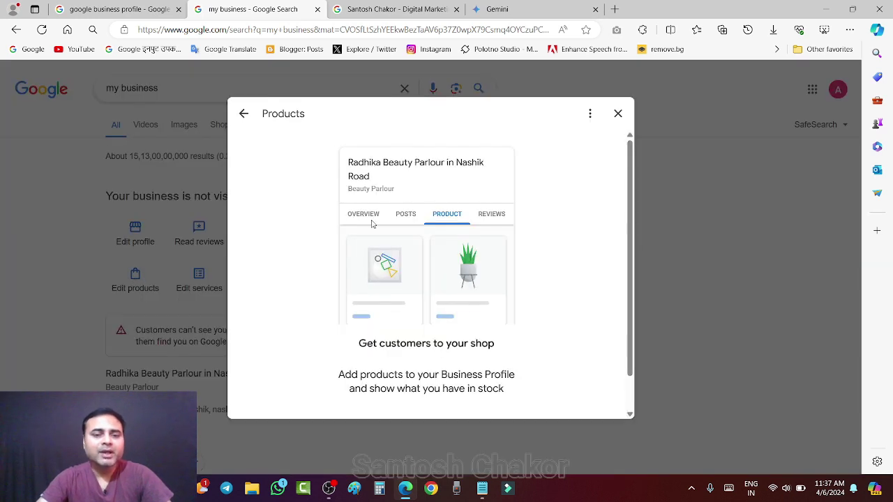
{"action": "scroll", "coordinate": [481, 212], "scroll_direction": "down", "scroll_amount": 1}
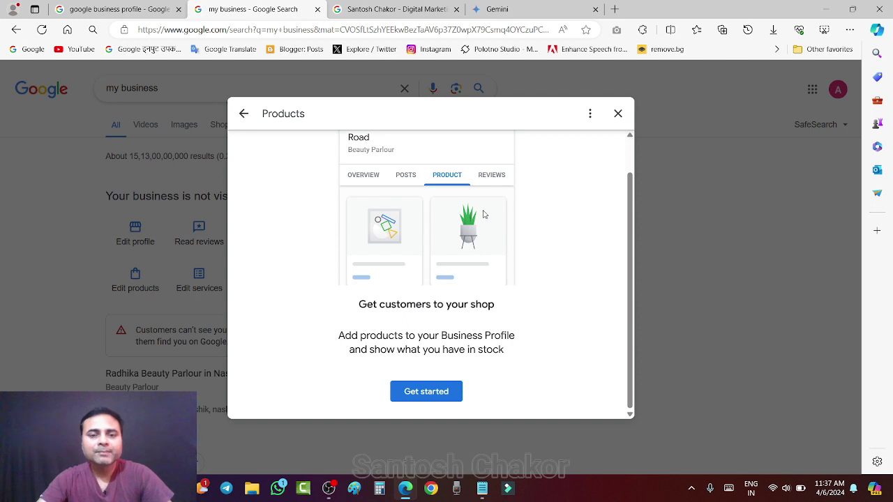
{"action": "scroll", "coordinate": [483, 214], "scroll_direction": "up", "scroll_amount": 1}
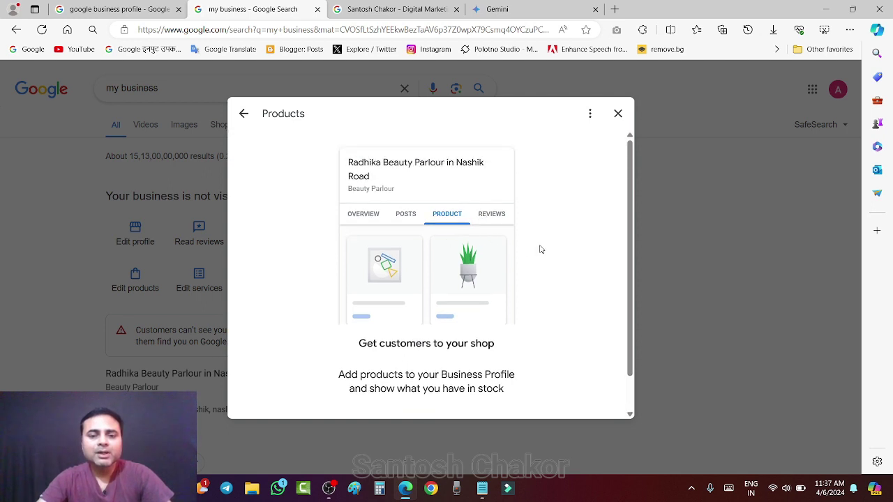
{"action": "scroll", "coordinate": [543, 250], "scroll_direction": "down", "scroll_amount": 1}
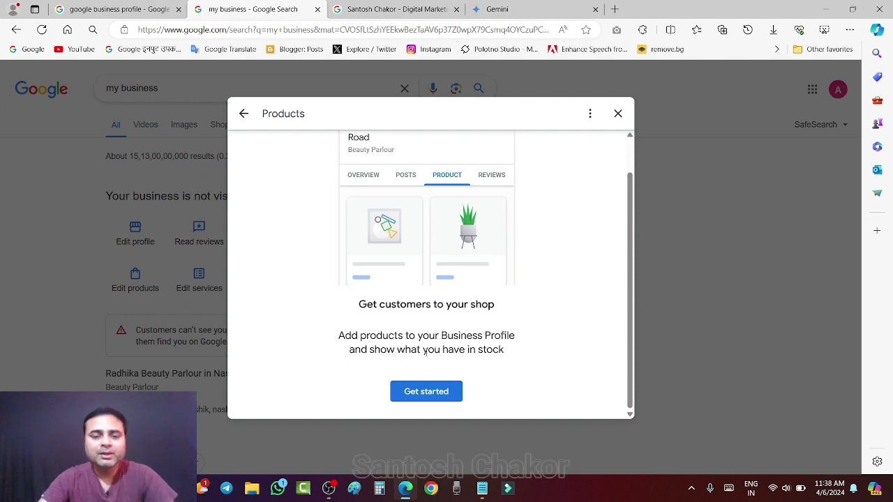
{"action": "left_click", "coordinate": [617, 113]}
{"action": "left_click", "coordinate": [207, 280]}
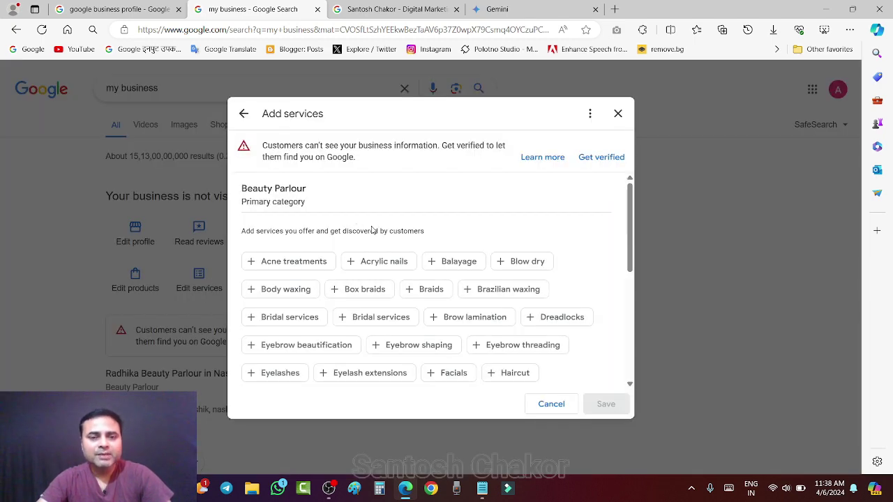
{"action": "scroll", "coordinate": [398, 235], "scroll_direction": "down", "scroll_amount": 4}
{"action": "scroll", "coordinate": [407, 231], "scroll_direction": "up", "scroll_amount": 2}
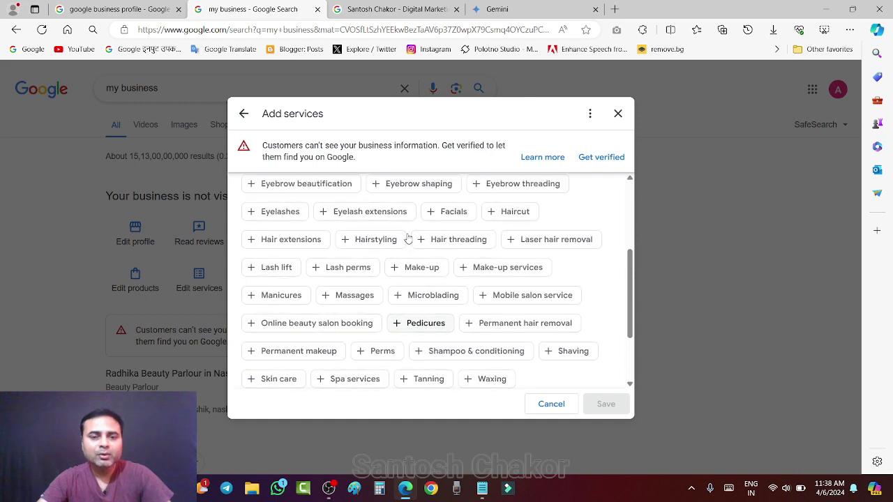
{"action": "scroll", "coordinate": [405, 232], "scroll_direction": "up", "scroll_amount": 4}
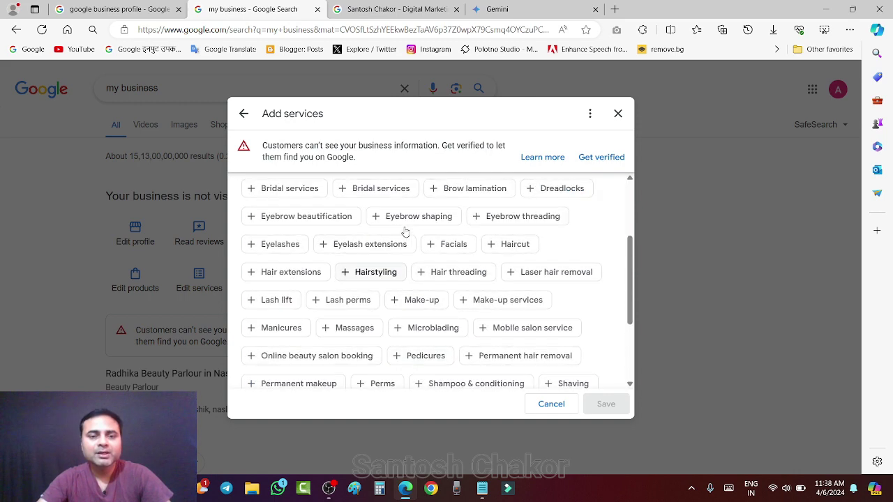
{"action": "scroll", "coordinate": [360, 240], "scroll_direction": "down", "scroll_amount": 5}
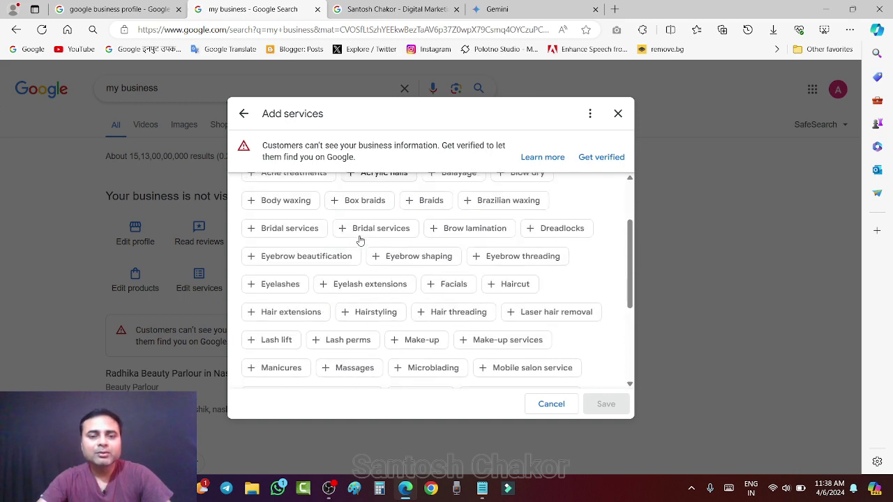
{"action": "left_click", "coordinate": [618, 114]}
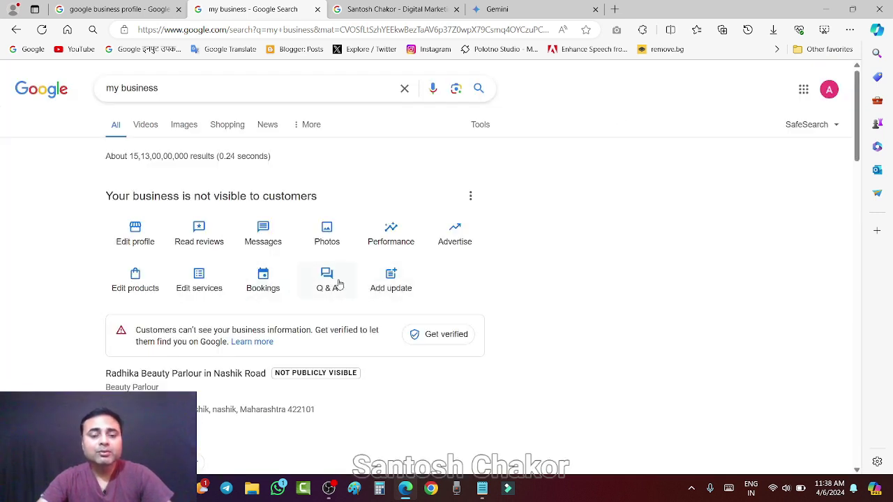
{"action": "left_click", "coordinate": [391, 280]}
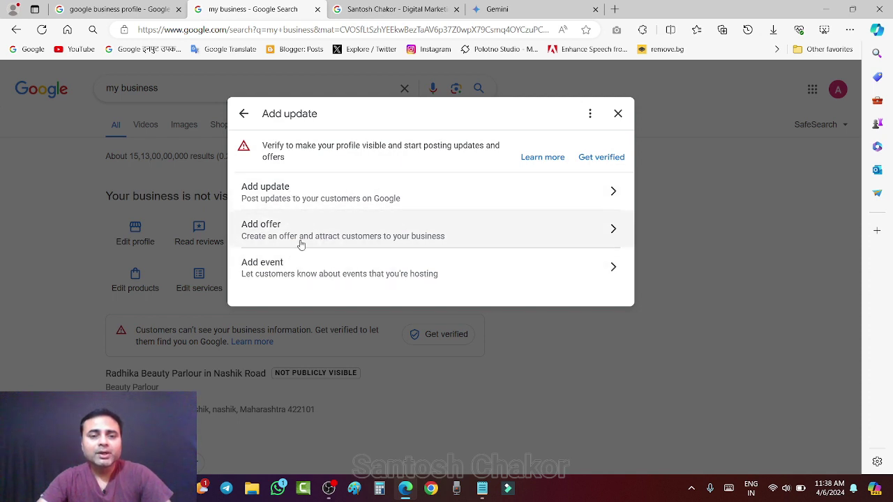
{"action": "left_click", "coordinate": [618, 113]}
On the example listing, highlight its description and flip through its post cards.
{"action": "left_click", "coordinate": [392, 9]}
{"action": "scroll", "coordinate": [713, 316], "scroll_direction": "down", "scroll_amount": 8}
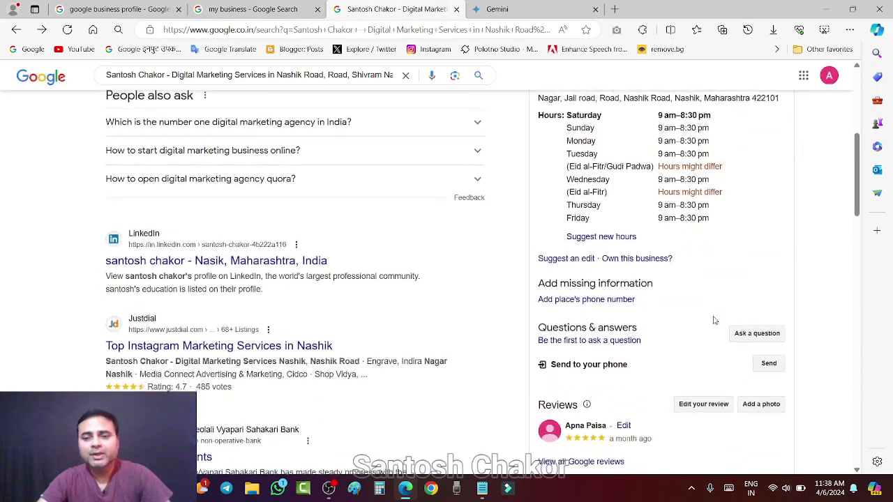
{"action": "scroll", "coordinate": [713, 317], "scroll_direction": "down", "scroll_amount": 2}
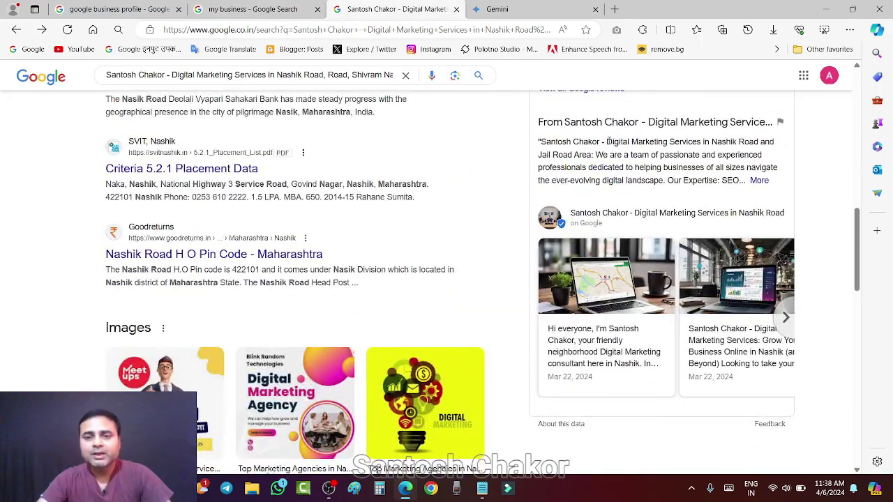
{"action": "left_click_drag", "start_coordinate": [539, 123], "coordinate": [645, 201]}
{"action": "scroll", "coordinate": [645, 202], "scroll_direction": "down", "scroll_amount": 2}
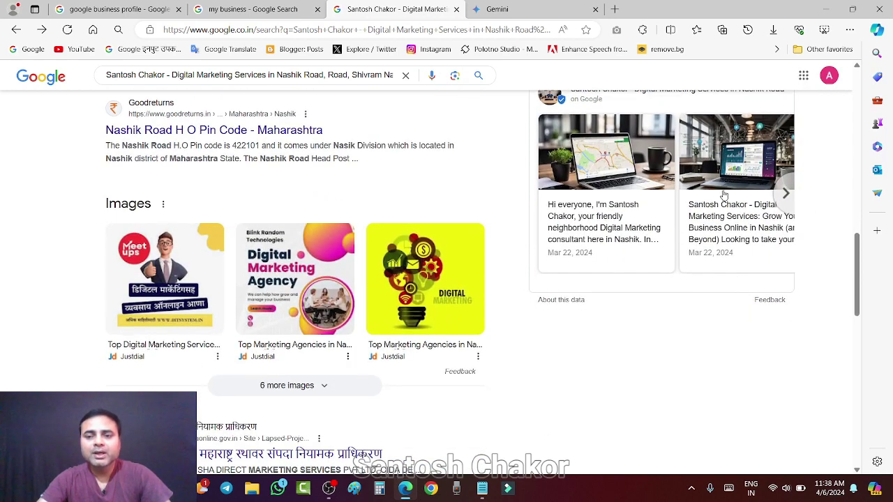
{"action": "scroll", "coordinate": [640, 204], "scroll_direction": "up", "scroll_amount": 1}
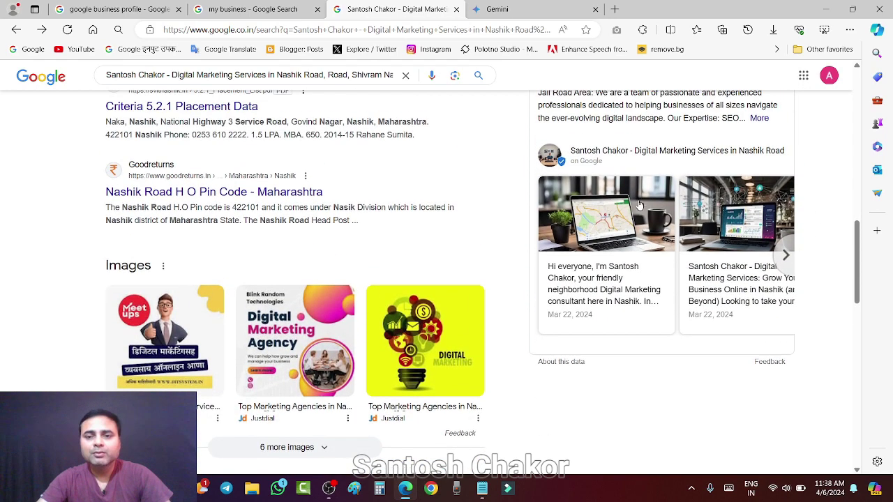
{"action": "left_click", "coordinate": [784, 256]}
{"action": "left_click", "coordinate": [537, 255]}
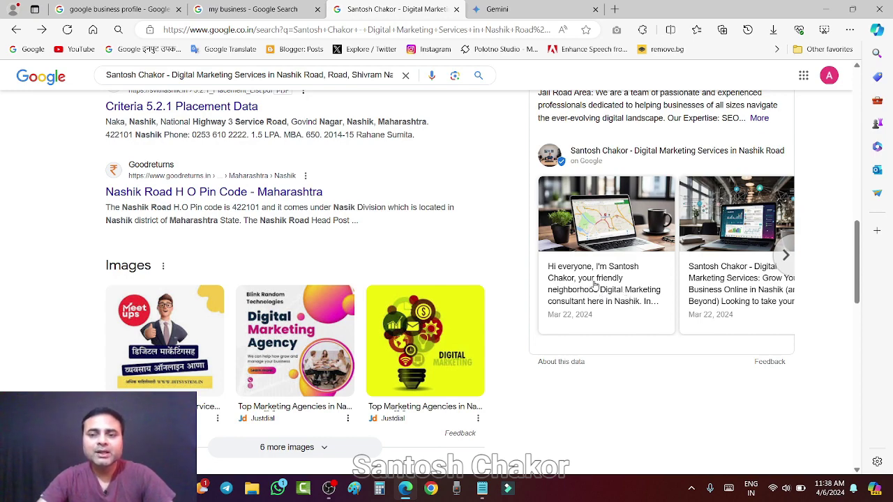
Scroll through the listing's hours, address and 5.0-star reviews, briefly comparing with 'my business'.
{"action": "scroll", "coordinate": [627, 276], "scroll_direction": "down", "scroll_amount": 1}
{"action": "scroll", "coordinate": [640, 271], "scroll_direction": "up", "scroll_amount": 4}
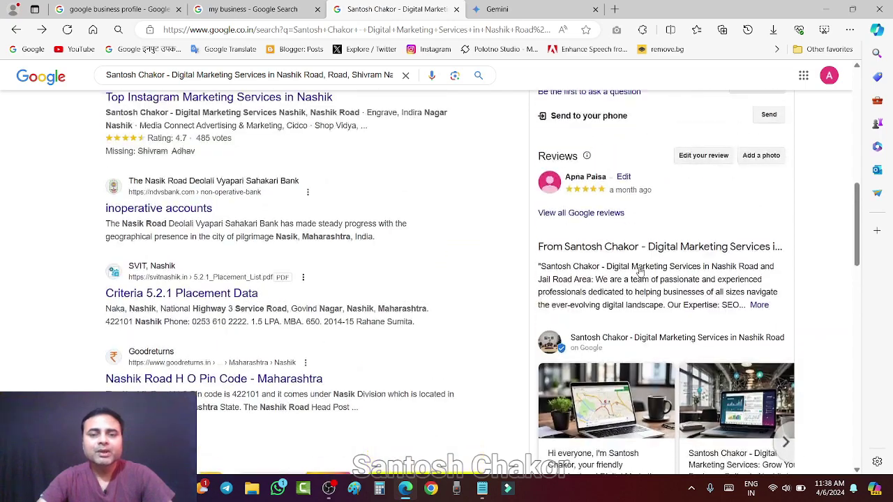
{"action": "scroll", "coordinate": [640, 271], "scroll_direction": "down", "scroll_amount": 1}
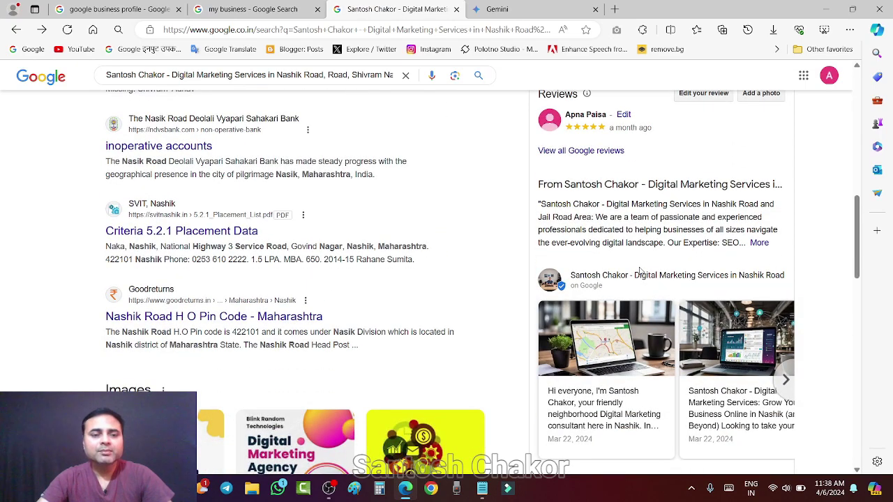
{"action": "scroll", "coordinate": [640, 271], "scroll_direction": "up", "scroll_amount": 3}
{"action": "scroll", "coordinate": [640, 270], "scroll_direction": "up", "scroll_amount": 3}
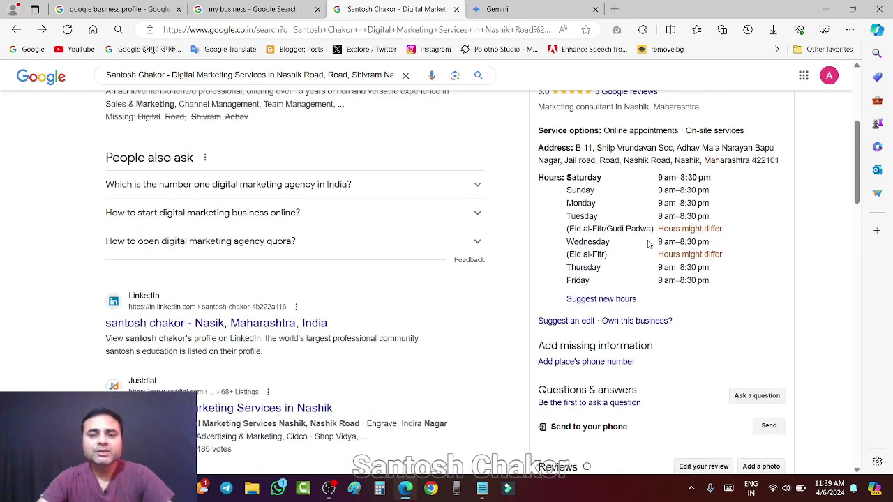
{"action": "scroll", "coordinate": [648, 244], "scroll_direction": "up", "scroll_amount": 2}
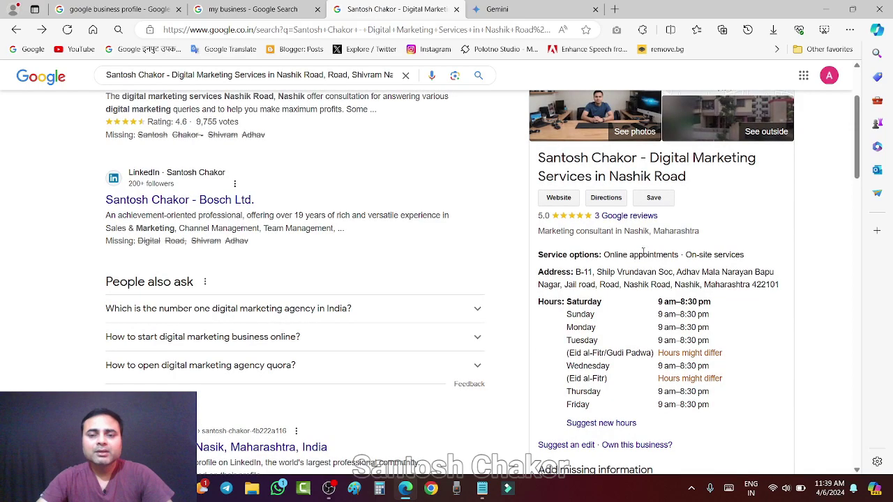
{"action": "scroll", "coordinate": [643, 248], "scroll_direction": "down", "scroll_amount": 12}
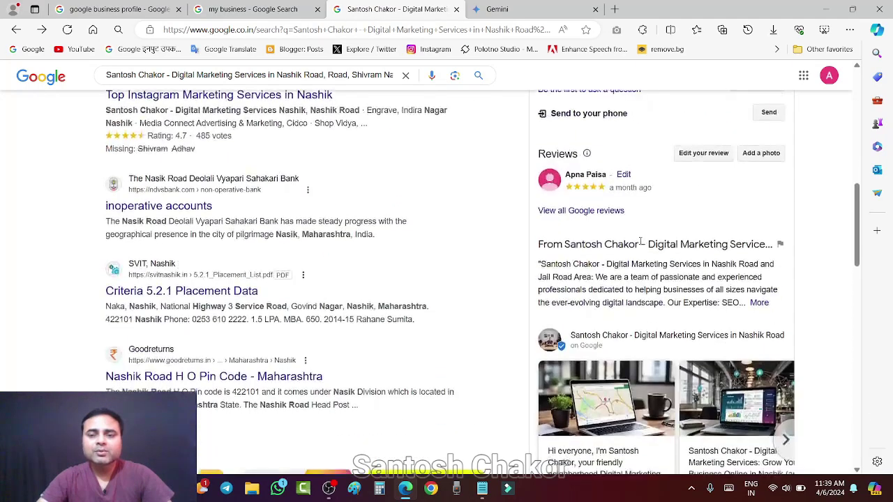
{"action": "scroll", "coordinate": [642, 240], "scroll_direction": "up", "scroll_amount": 9}
{"action": "scroll", "coordinate": [641, 241], "scroll_direction": "up", "scroll_amount": 5}
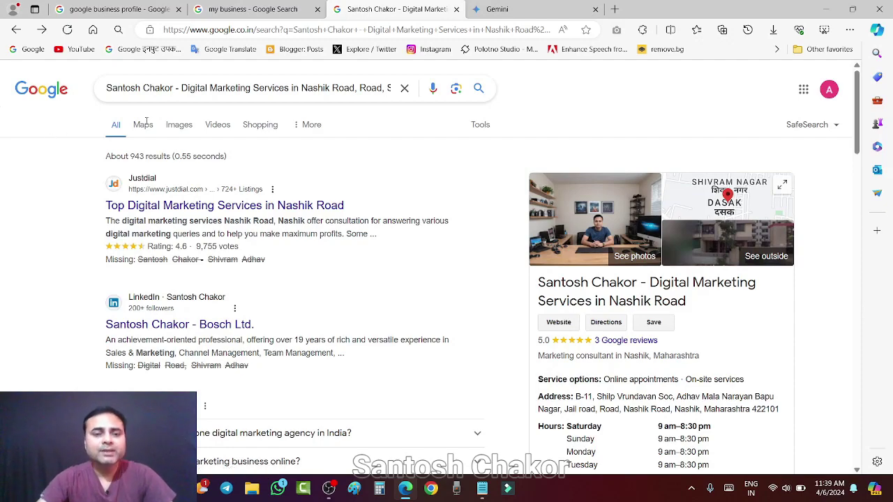
{"action": "left_click", "coordinate": [269, 9]}
{"action": "left_click", "coordinate": [394, 9]}
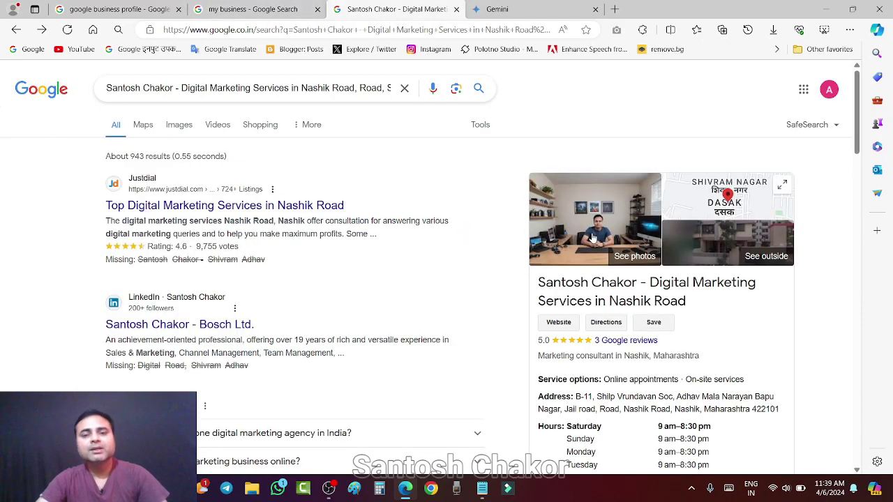
{"action": "scroll", "coordinate": [596, 239], "scroll_direction": "down", "scroll_amount": 4}
{"action": "scroll", "coordinate": [596, 239], "scroll_direction": "up", "scroll_amount": 4}
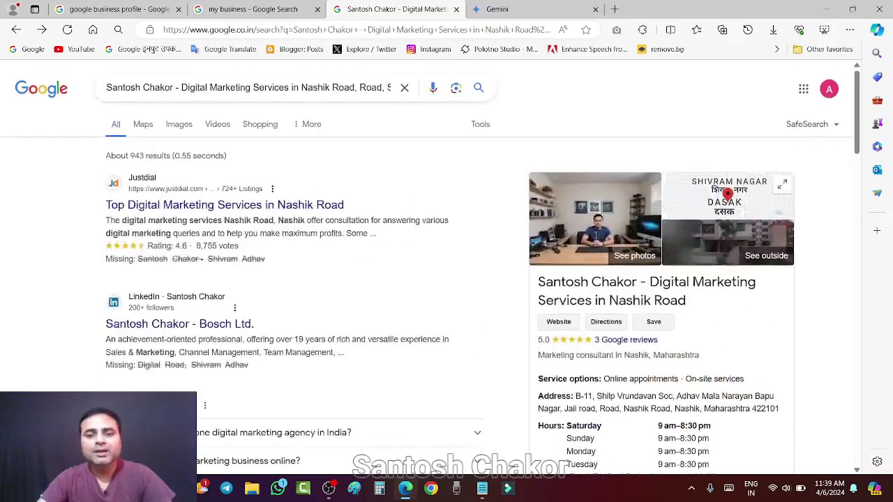
Open the example business's place page in Google Maps and browse its reviews and owner response.
{"action": "left_click", "coordinate": [728, 214]}
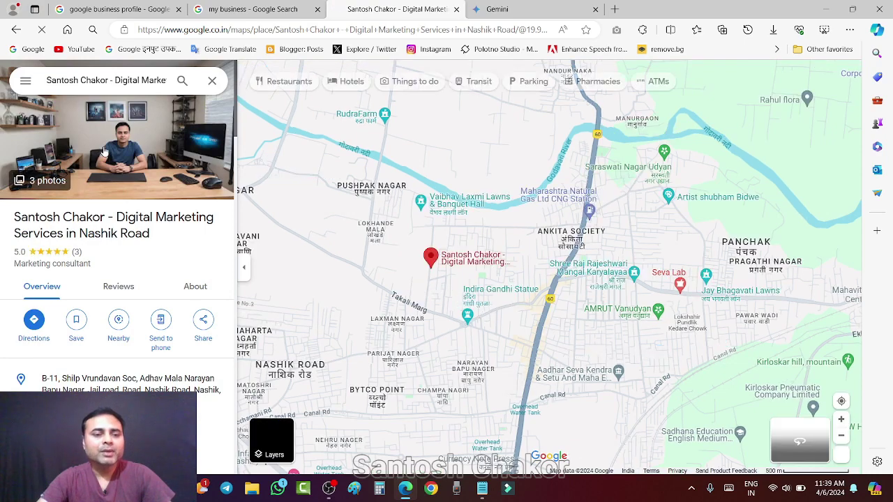
{"action": "scroll", "coordinate": [120, 199], "scroll_direction": "down", "scroll_amount": 10}
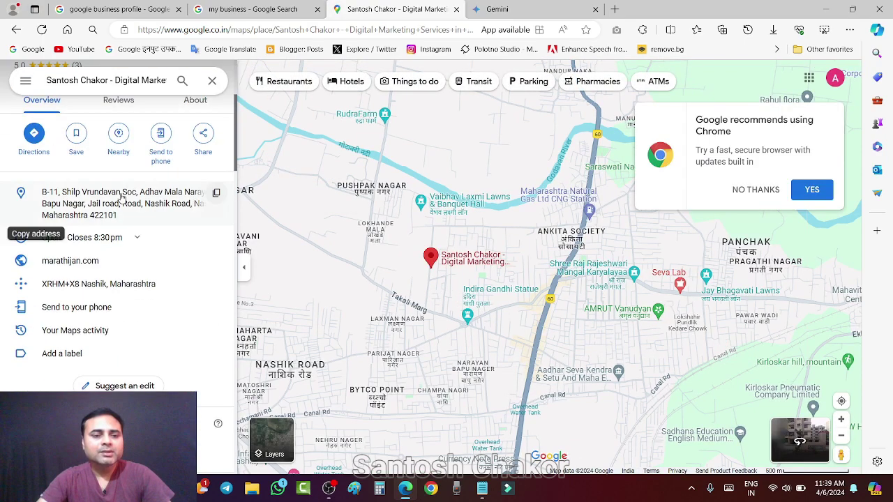
{"action": "scroll", "coordinate": [123, 197], "scroll_direction": "down", "scroll_amount": 5}
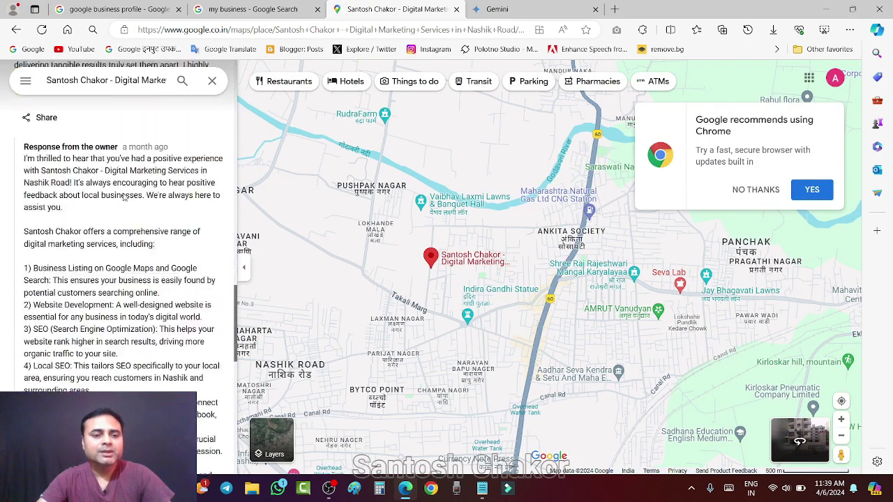
{"action": "scroll", "coordinate": [124, 197], "scroll_direction": "up", "scroll_amount": 3}
{"action": "scroll", "coordinate": [122, 196], "scroll_direction": "down", "scroll_amount": 4}
{"action": "scroll", "coordinate": [122, 196], "scroll_direction": "down", "scroll_amount": 3}
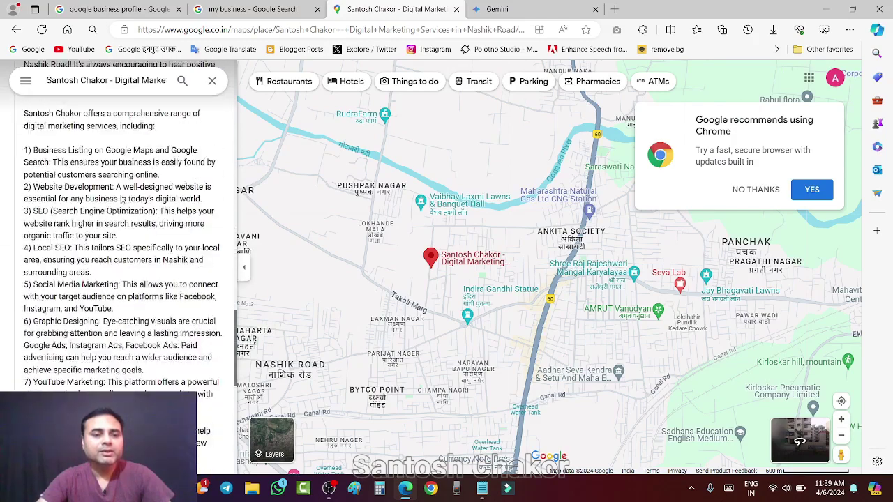
{"action": "scroll", "coordinate": [122, 198], "scroll_direction": "up", "scroll_amount": 5}
{"action": "scroll", "coordinate": [121, 200], "scroll_direction": "down", "scroll_amount": 10}
Scroll back up through the photos to the 5.0-rated overview, then check the 'my business' tab.
{"action": "scroll", "coordinate": [120, 201], "scroll_direction": "up", "scroll_amount": 1}
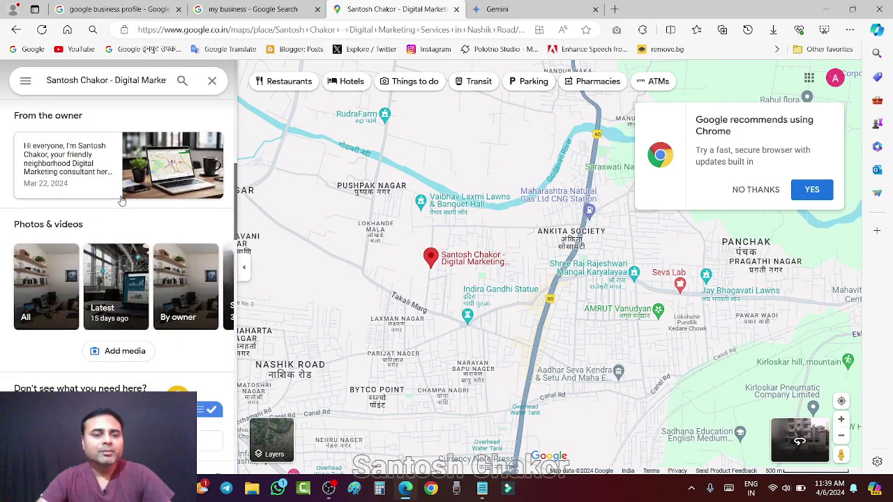
{"action": "scroll", "coordinate": [84, 198], "scroll_direction": "up", "scroll_amount": 3}
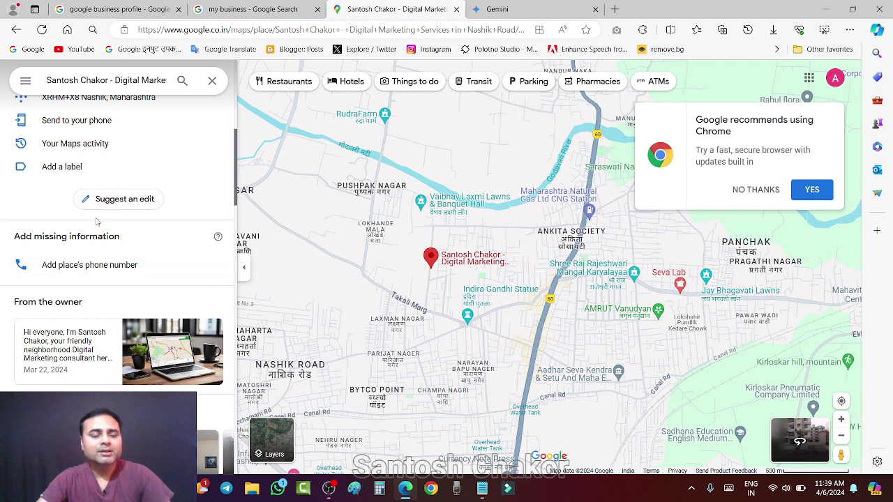
{"action": "scroll", "coordinate": [120, 183], "scroll_direction": "up", "scroll_amount": 4}
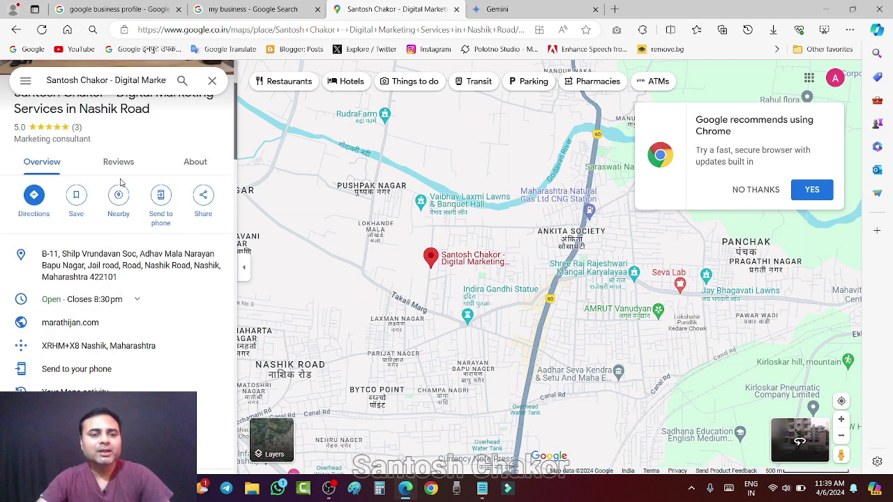
{"action": "scroll", "coordinate": [120, 185], "scroll_direction": "up", "scroll_amount": 2}
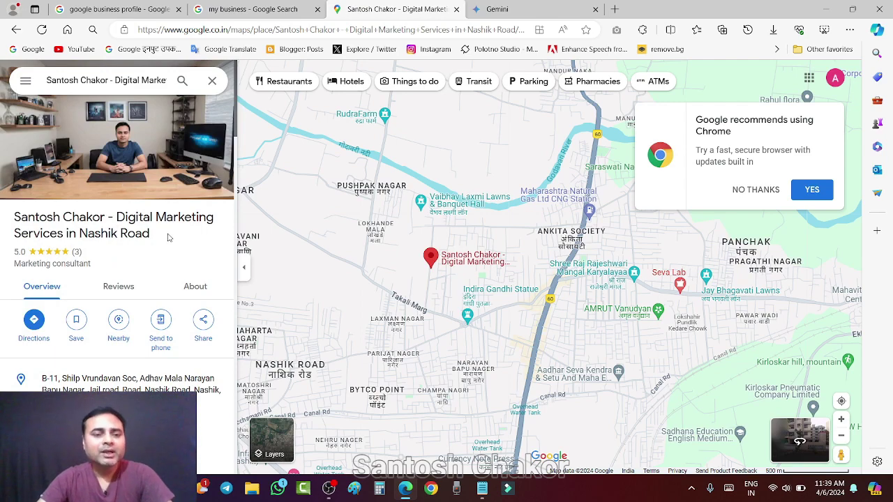
{"action": "scroll", "coordinate": [141, 234], "scroll_direction": "down", "scroll_amount": 15}
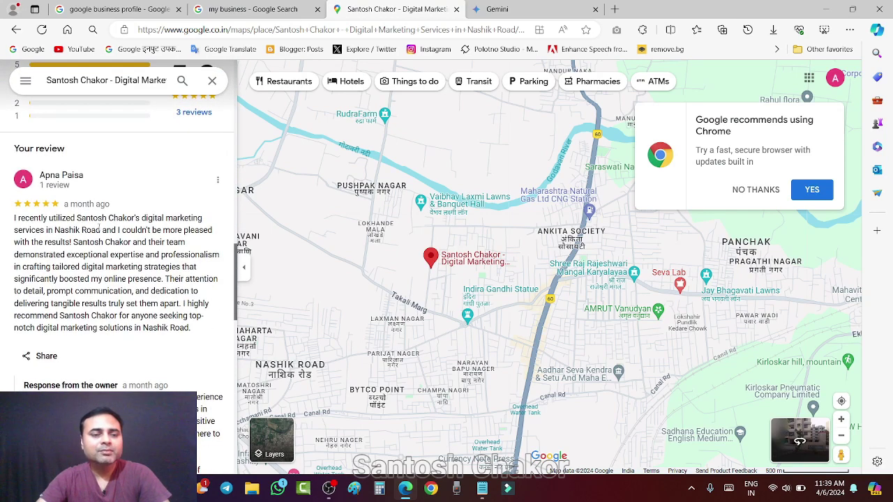
{"action": "scroll", "coordinate": [99, 229], "scroll_direction": "up", "scroll_amount": 12}
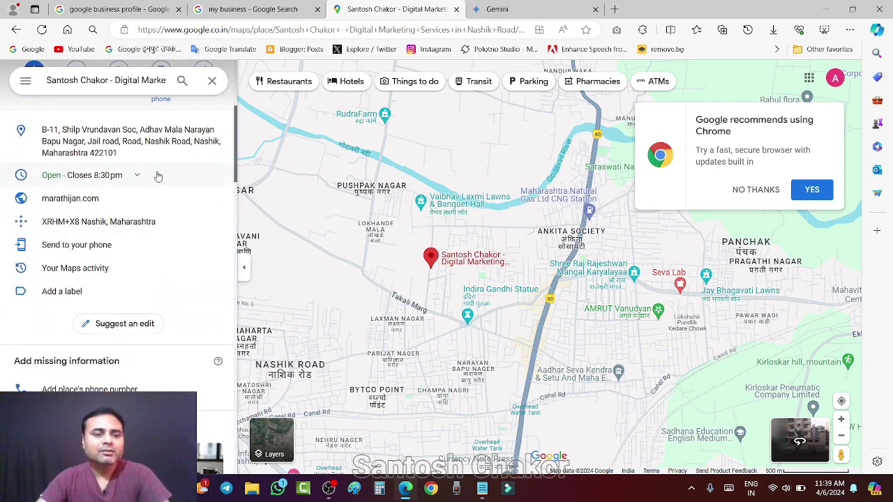
{"action": "scroll", "coordinate": [158, 177], "scroll_direction": "up", "scroll_amount": 3}
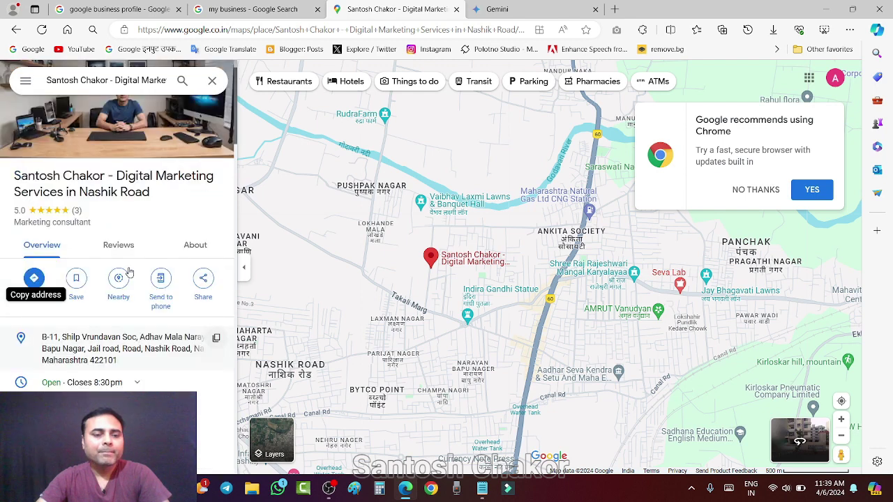
{"action": "scroll", "coordinate": [129, 272], "scroll_direction": "up", "scroll_amount": 1}
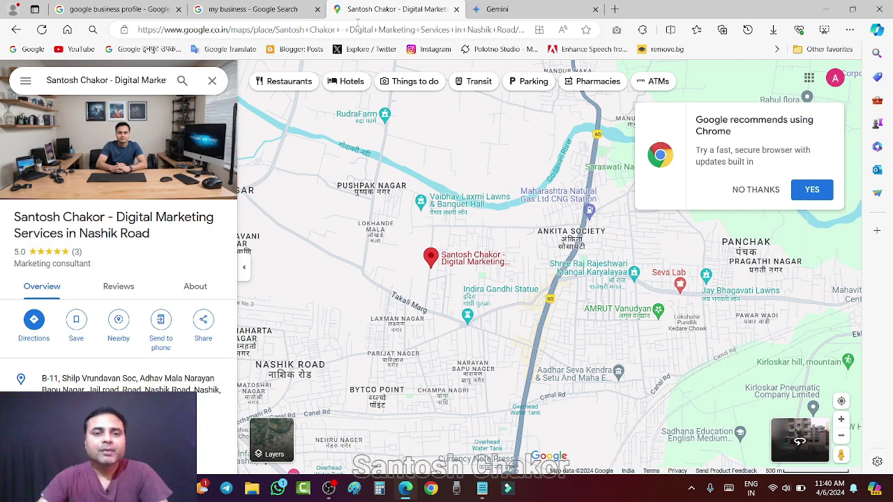
{"action": "left_click", "coordinate": [251, 10]}
{"action": "left_click", "coordinate": [395, 9]}
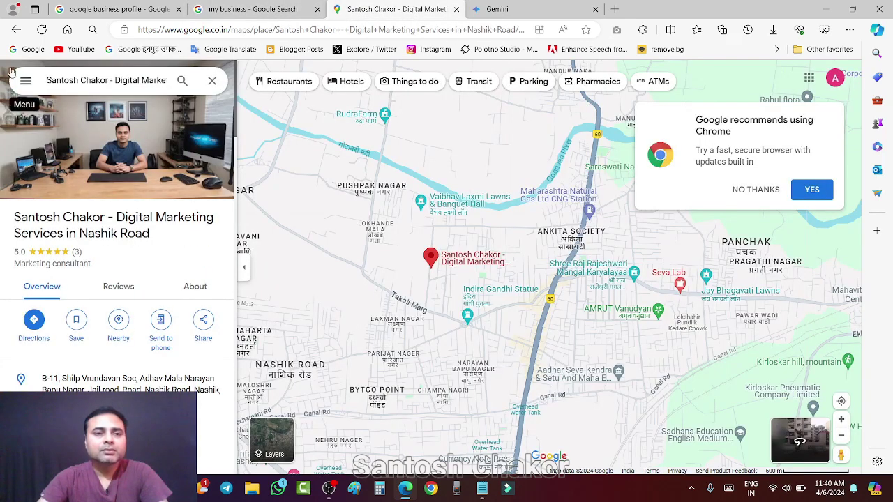
{"action": "left_click", "coordinate": [16, 29]}
{"action": "scroll", "coordinate": [689, 342], "scroll_direction": "down", "scroll_amount": 10}
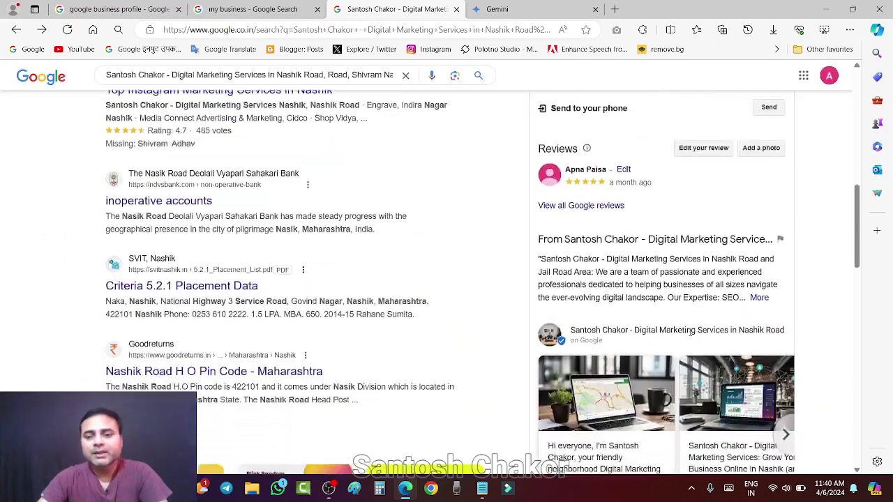
{"action": "scroll", "coordinate": [691, 332], "scroll_direction": "down", "scroll_amount": 3}
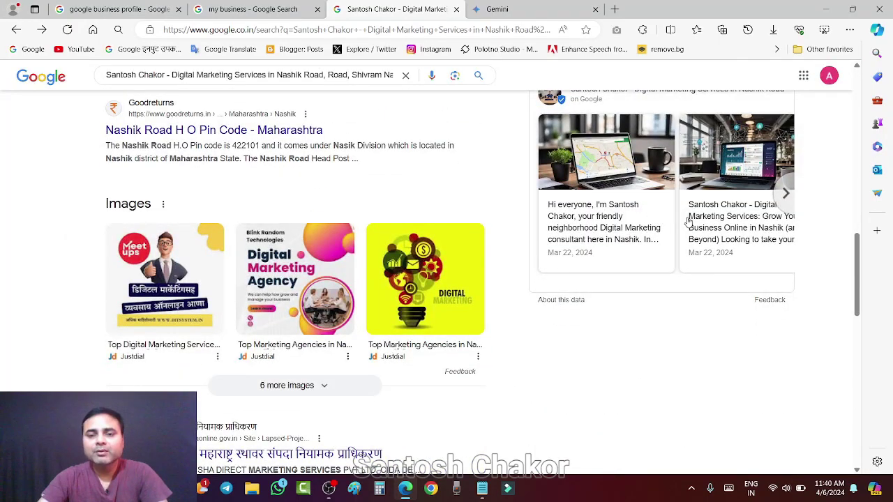
{"action": "scroll", "coordinate": [689, 222], "scroll_direction": "up", "scroll_amount": 3}
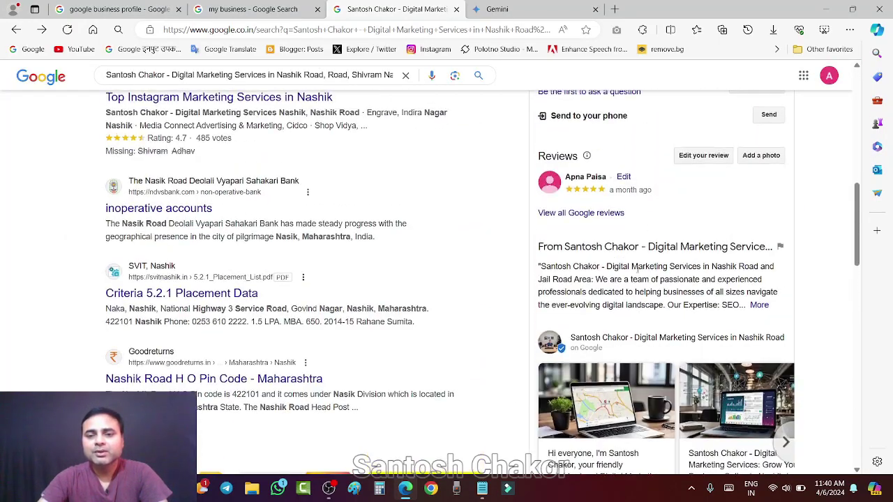
{"action": "scroll", "coordinate": [684, 221], "scroll_direction": "up", "scroll_amount": 5}
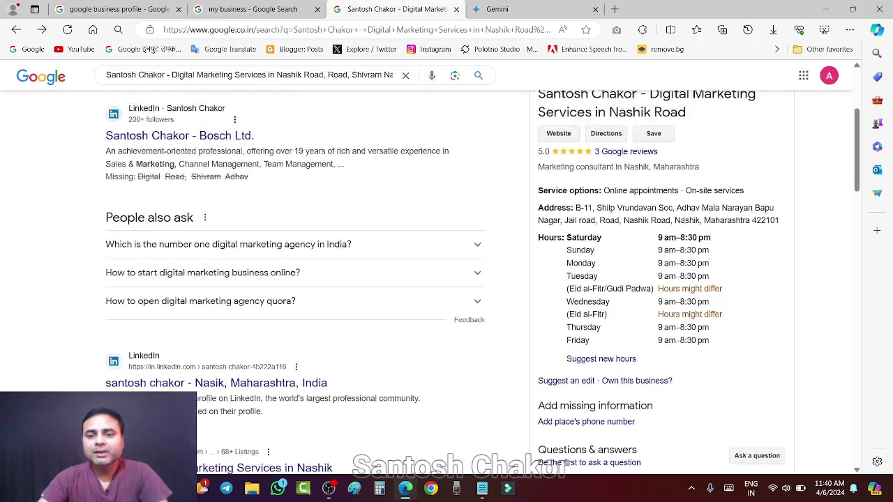
{"action": "scroll", "coordinate": [720, 248], "scroll_direction": "down", "scroll_amount": 3}
{"action": "scroll", "coordinate": [720, 248], "scroll_direction": "down", "scroll_amount": 4}
{"action": "scroll", "coordinate": [722, 237], "scroll_direction": "up", "scroll_amount": 9}
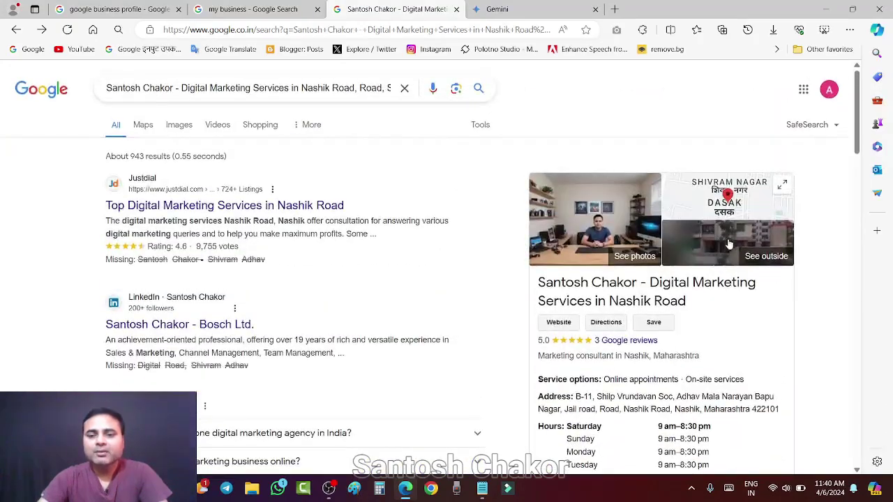
{"action": "left_click", "coordinate": [725, 223]}
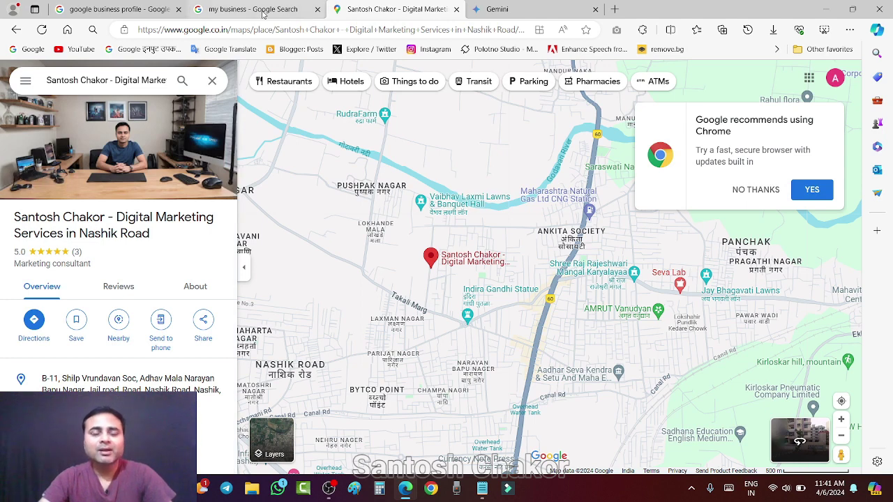
After checking the 'my business' tab, go back from Maps to the example business's search results.
{"action": "left_click", "coordinate": [260, 11]}
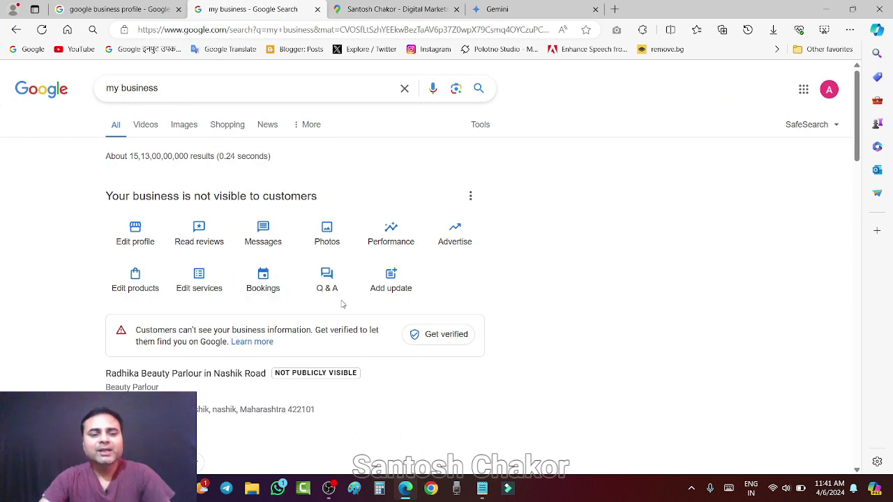
{"action": "left_click", "coordinate": [394, 9]}
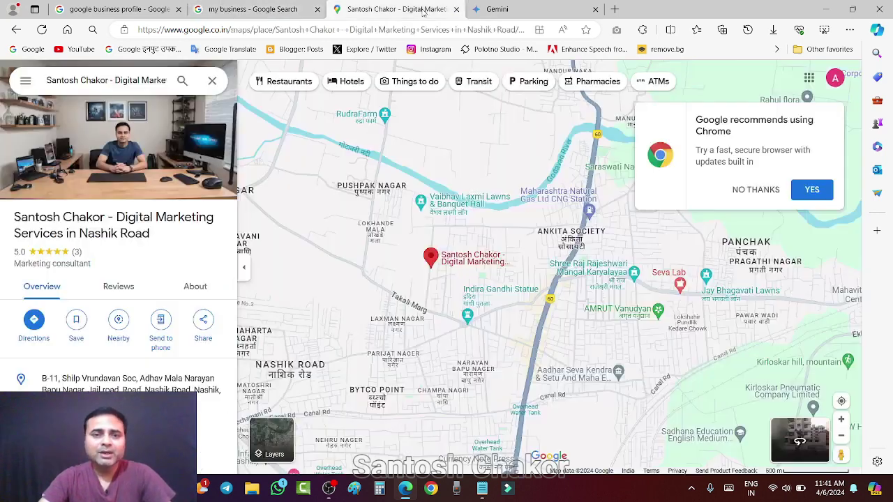
{"action": "left_click", "coordinate": [16, 29]}
{"action": "scroll", "coordinate": [688, 238], "scroll_direction": "down", "scroll_amount": 3}
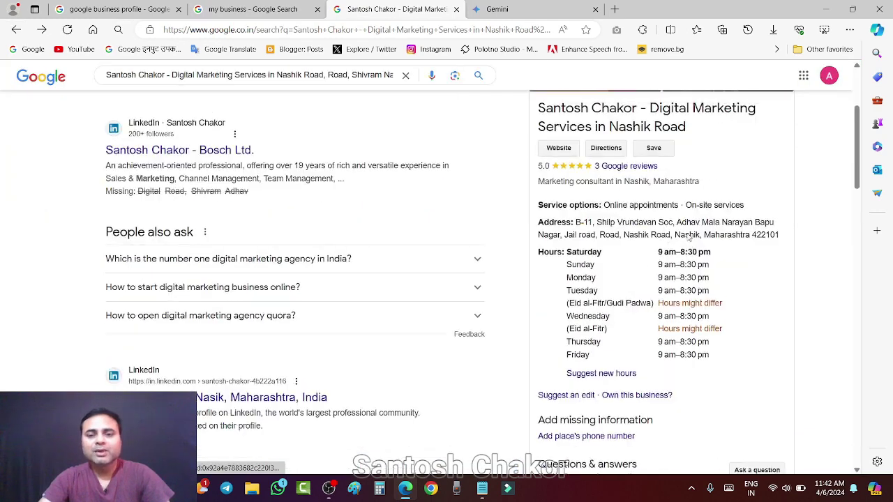
{"action": "scroll", "coordinate": [658, 212], "scroll_direction": "up", "scroll_amount": 3}
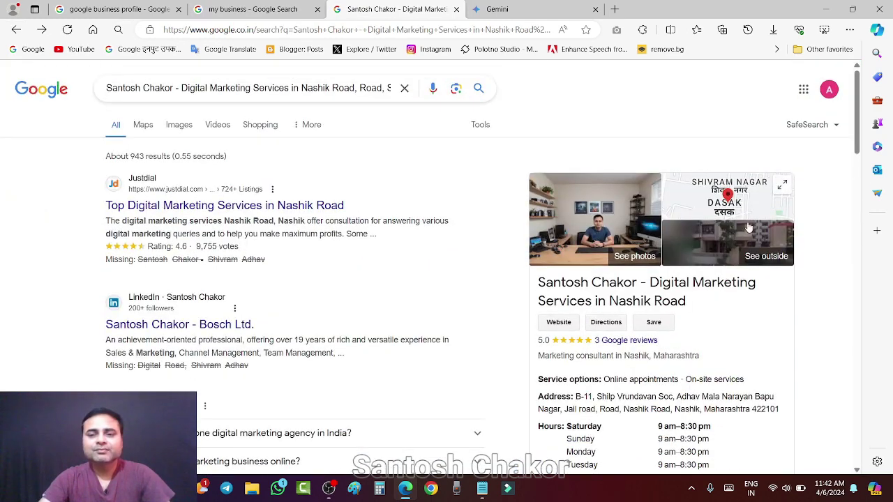